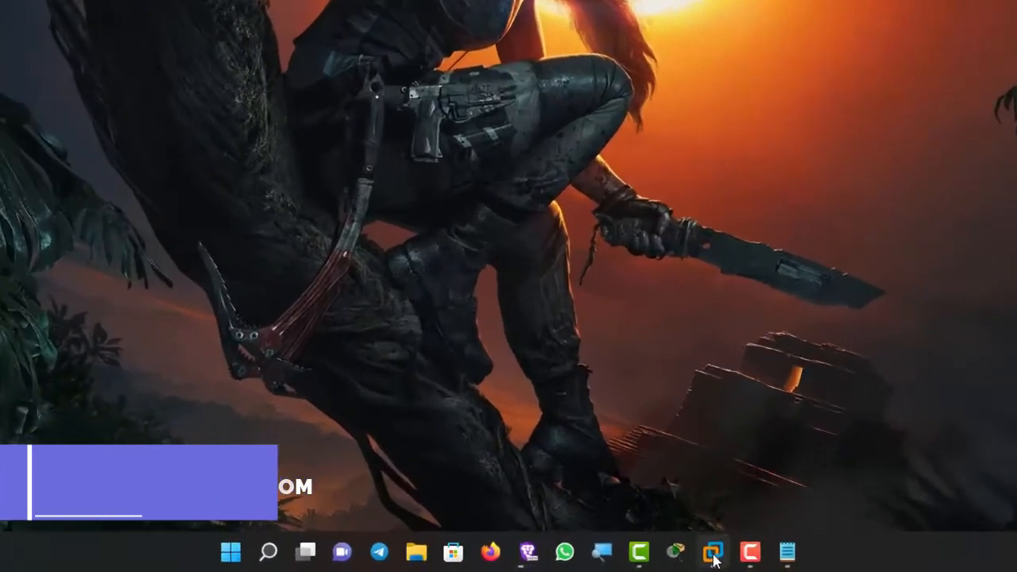
# Step: Open the SRV22-01 virtual machine and sign in to its administrator account with the account password
pyautogui.moveTo(639, 560)
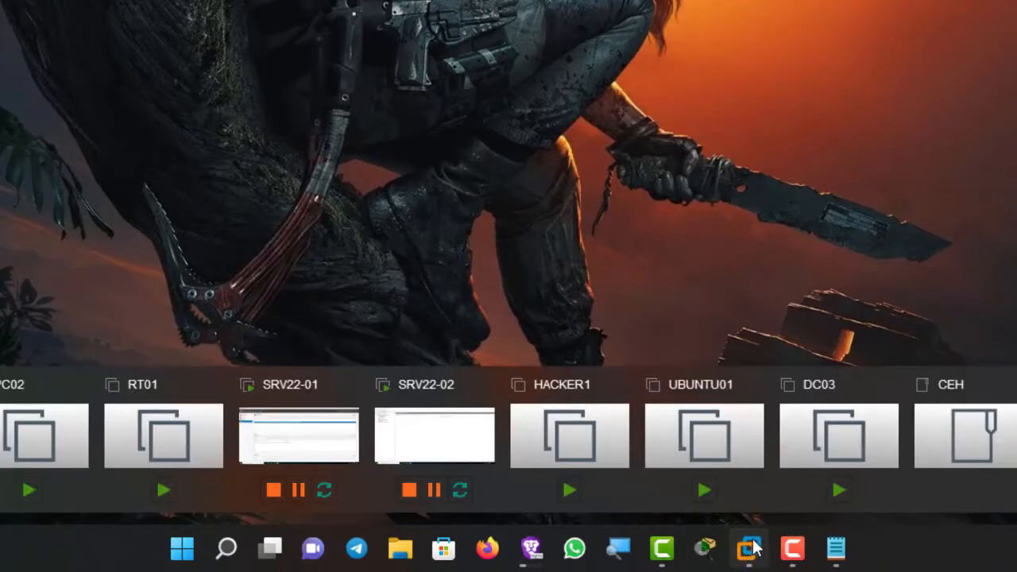
pyautogui.click(299, 437)
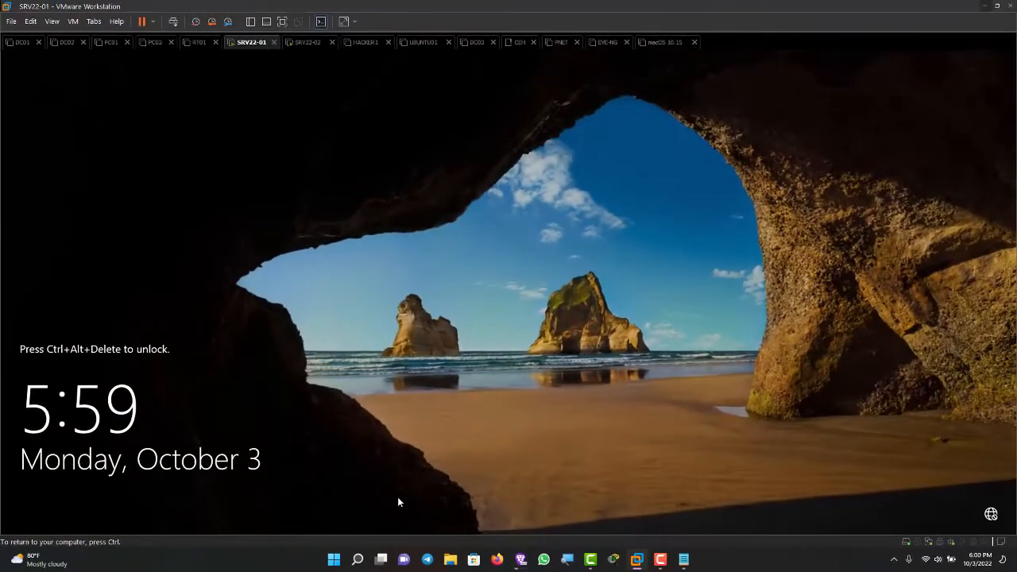
pyautogui.press('ctrl')
pyautogui.press('ctrl+alt+Insert')
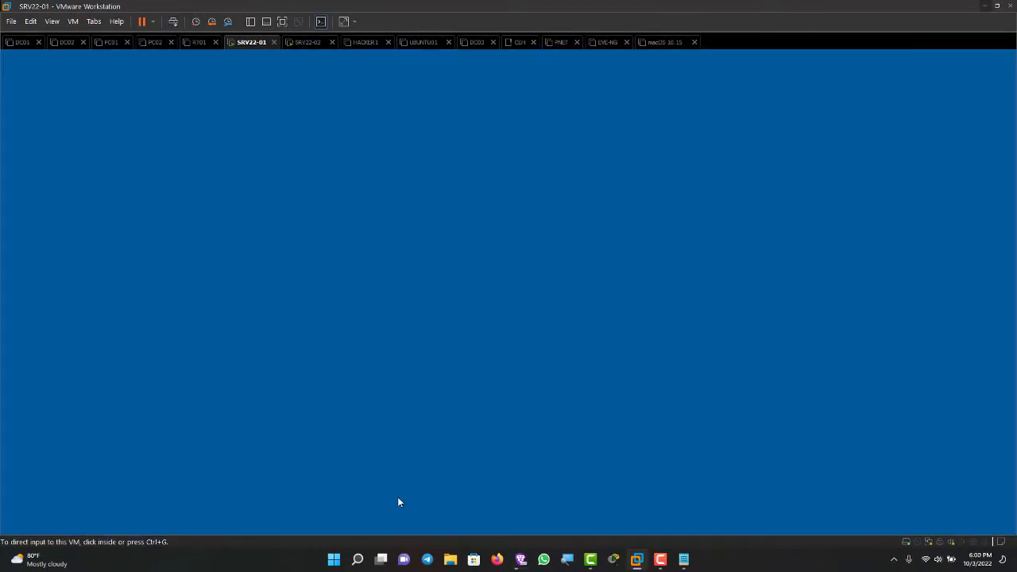
pyautogui.write('Pa')
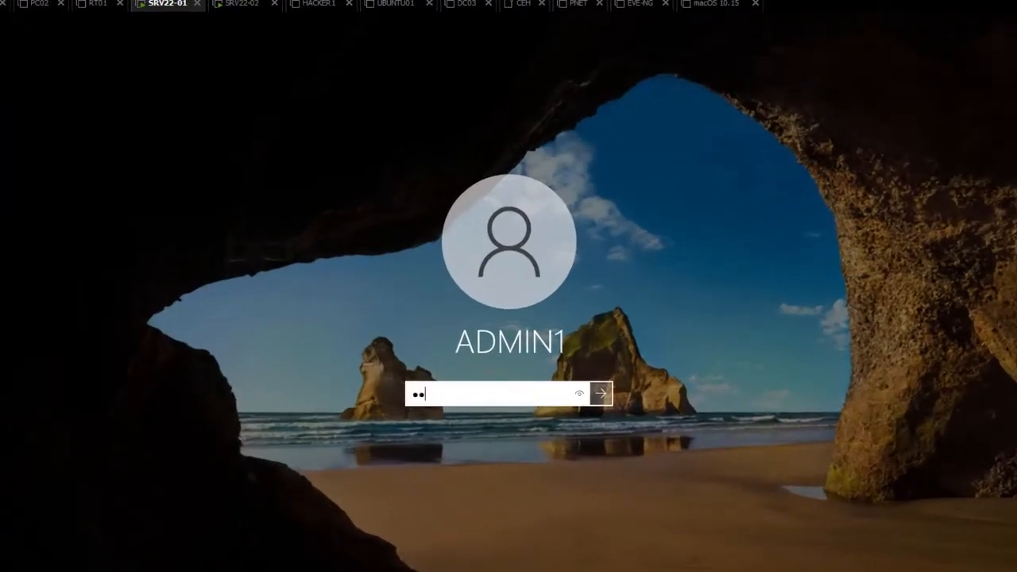
pyautogui.press('Return')
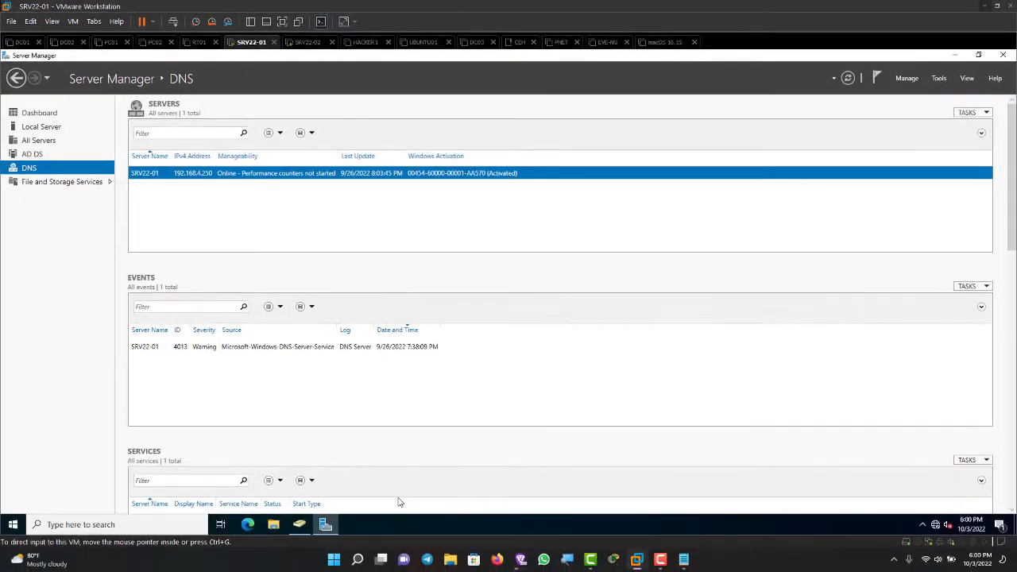
# Step: Review the AD DS and DNS roles in Server Manager and switch to the SRV22-02 virtual machine
pyautogui.press('Up')
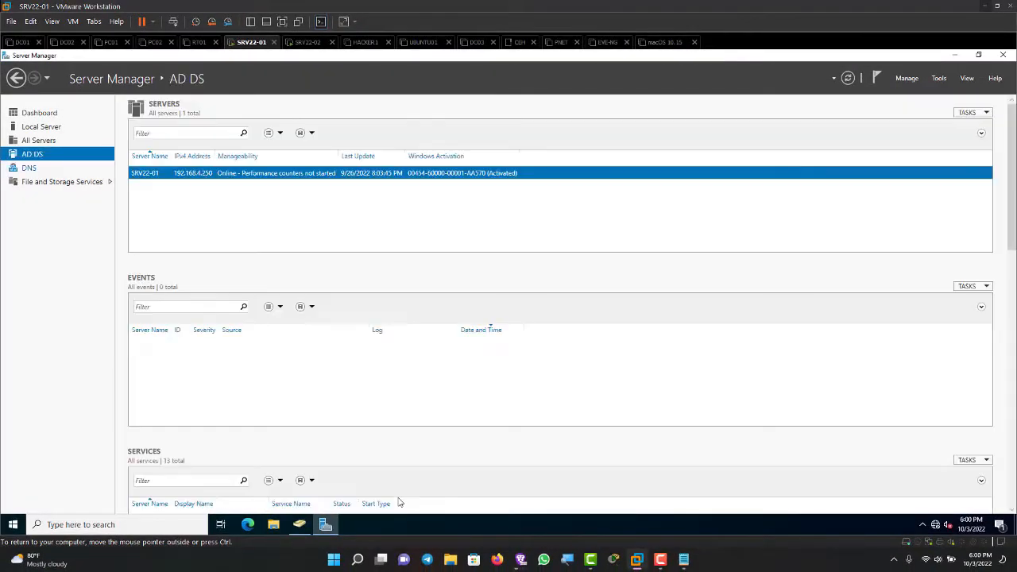
pyautogui.press('Down')
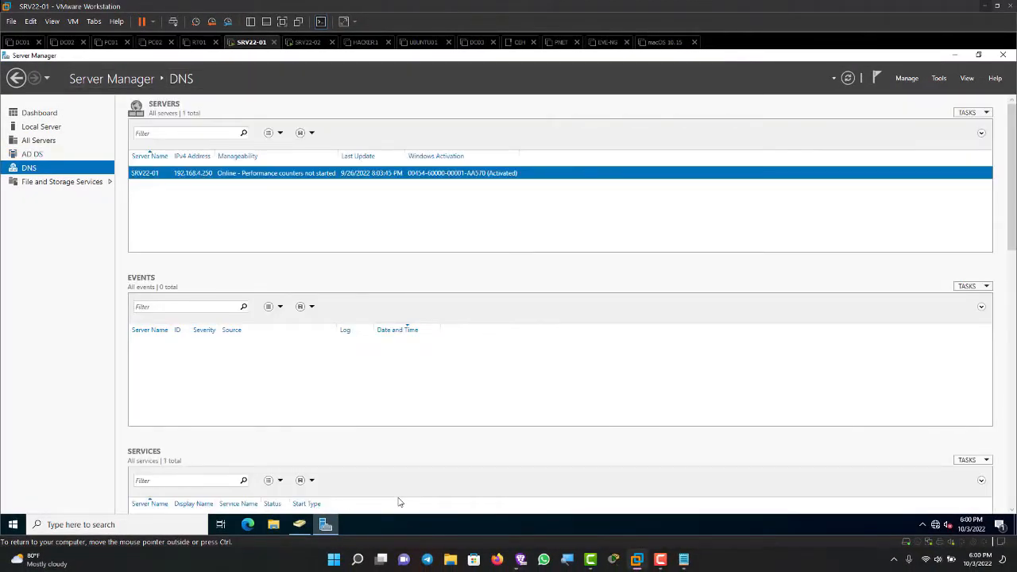
pyautogui.hotkey('ctrl', 'Tab')
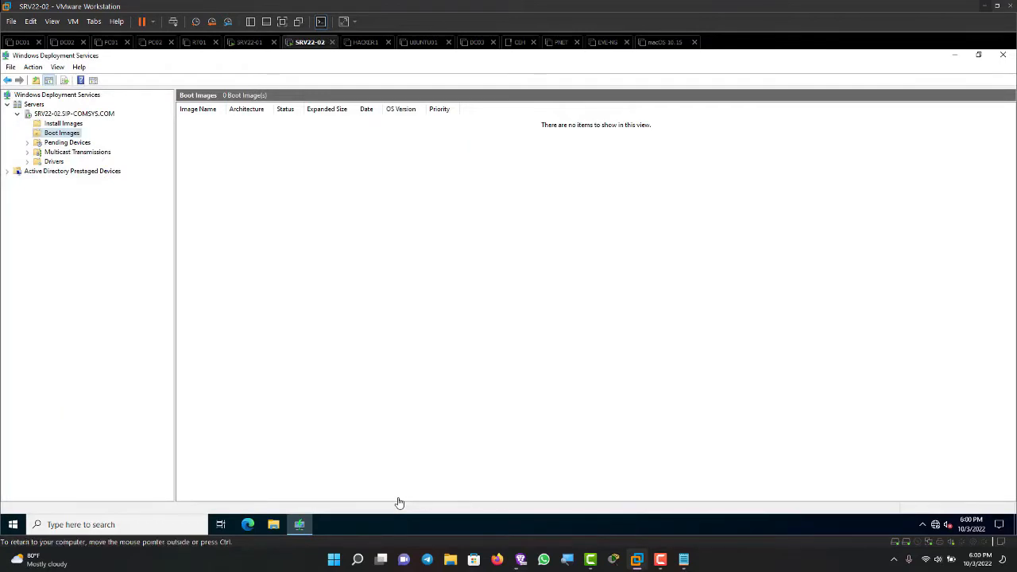
# Step: Browse the Install Images and Boot Images nodes of the SRV22-02 server in Windows Deployment Services
pyautogui.press('Left')
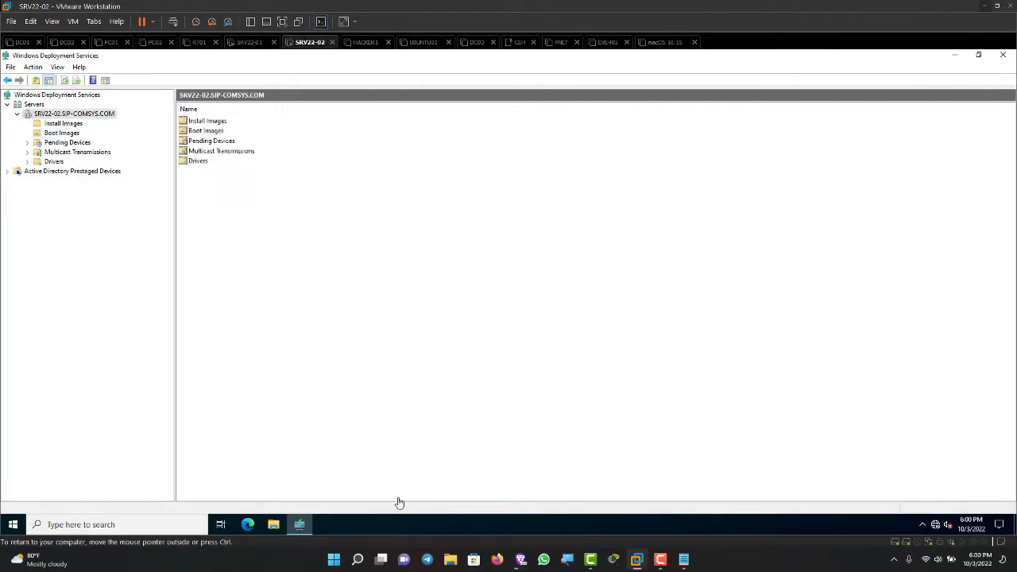
pyautogui.press('Down')
pyautogui.press('Left')
pyautogui.press('Left')
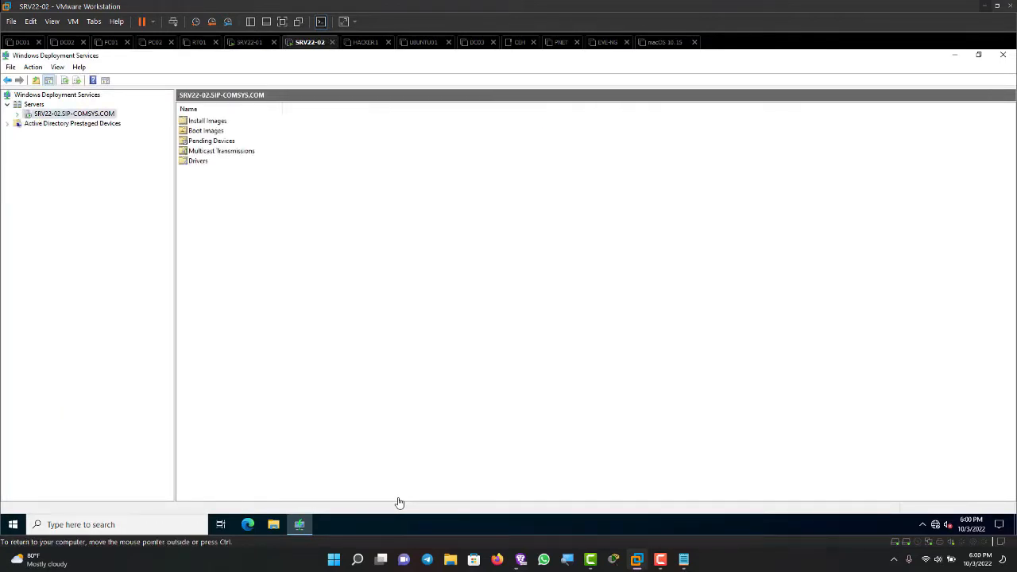
pyautogui.press('Right')
pyautogui.press('Down')
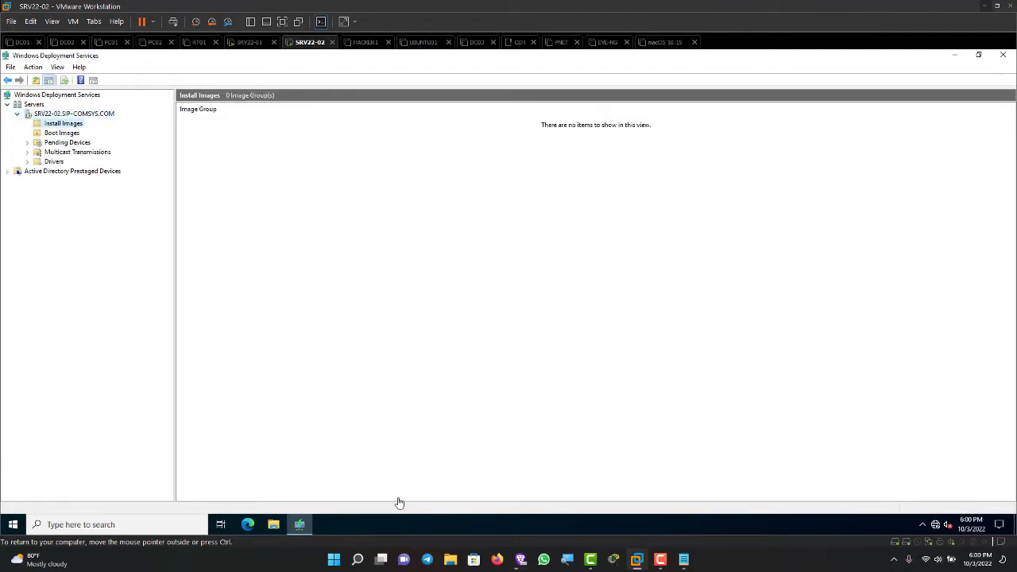
pyautogui.press('Down')
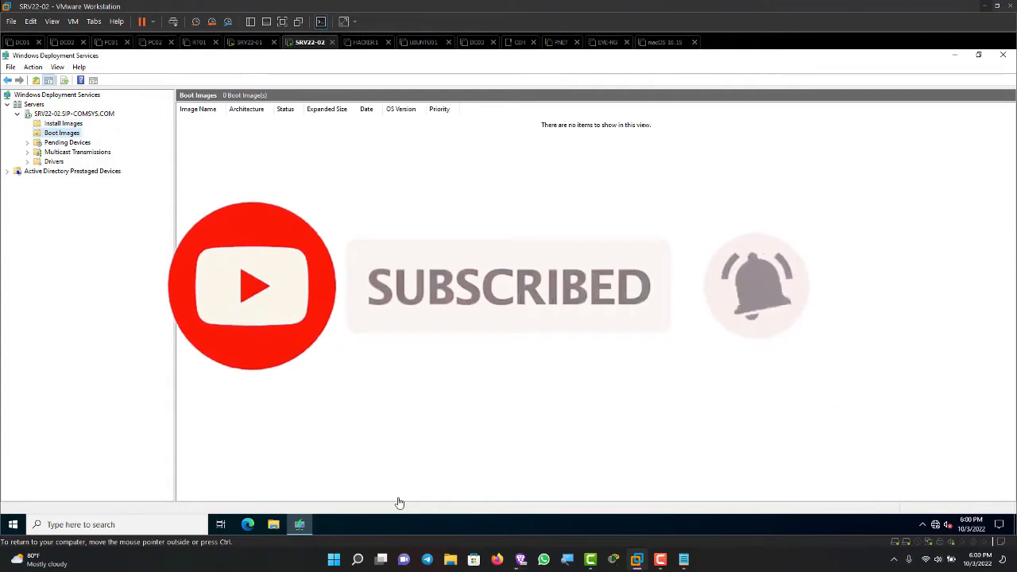
pyautogui.press('Up')
pyautogui.press('Down')
pyautogui.press('Up')
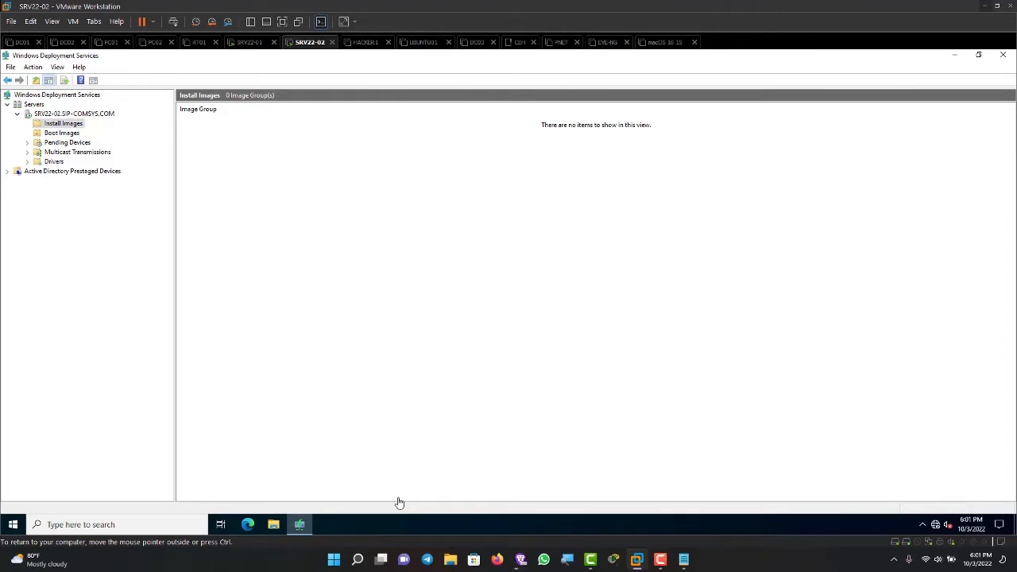
pyautogui.hotkey('ctrl', 'alt')
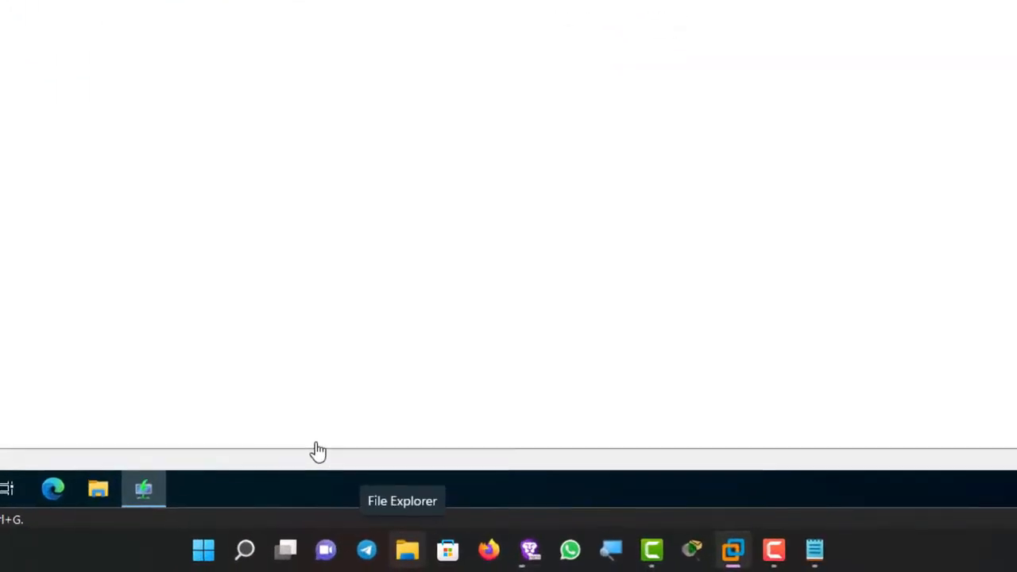
# Step: Open the ISO folder on the host's DATA (D:) drive in File Explorer
pyautogui.click(407, 550)
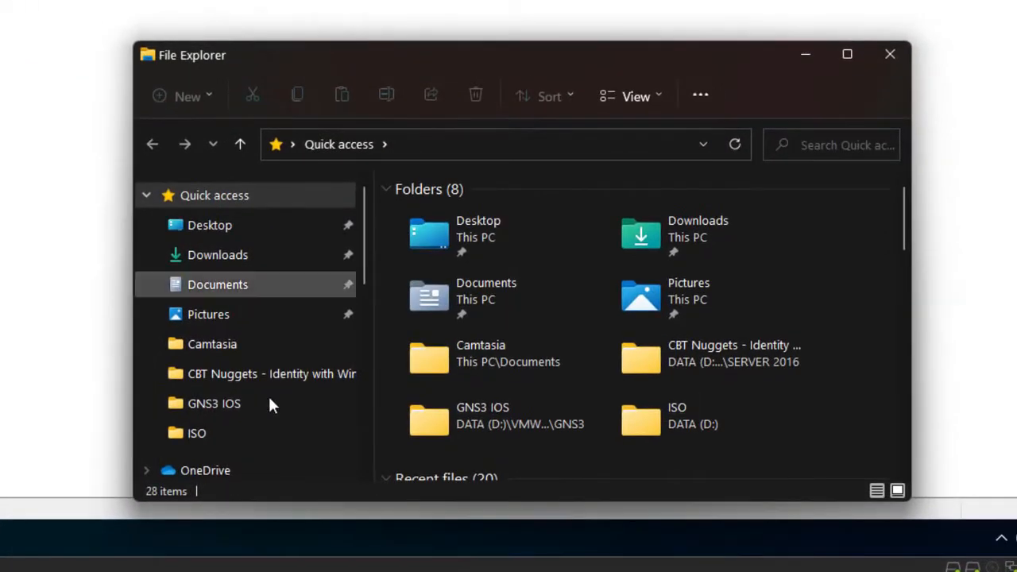
pyautogui.scroll(-3, 227, 411)
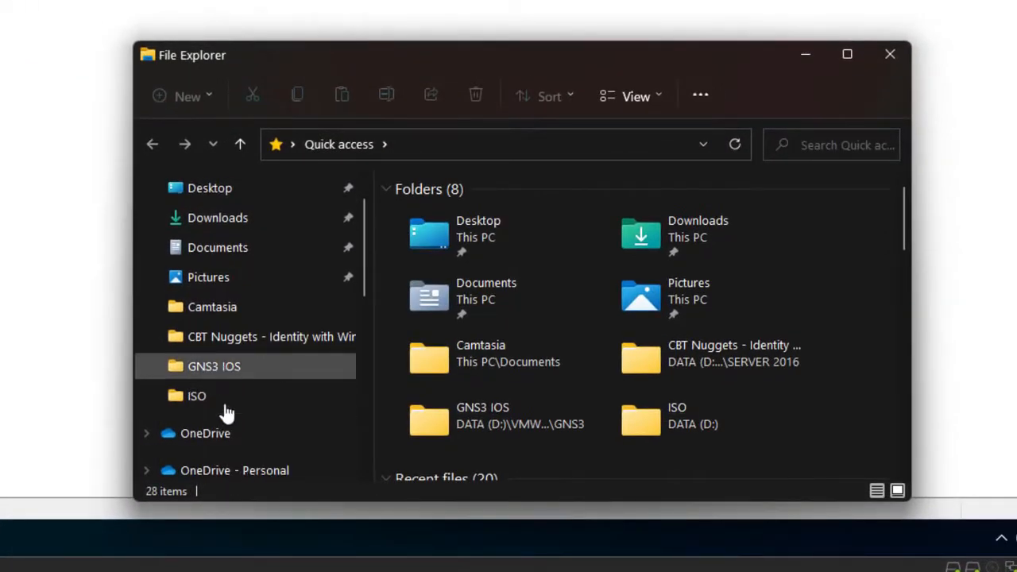
pyautogui.click(225, 387)
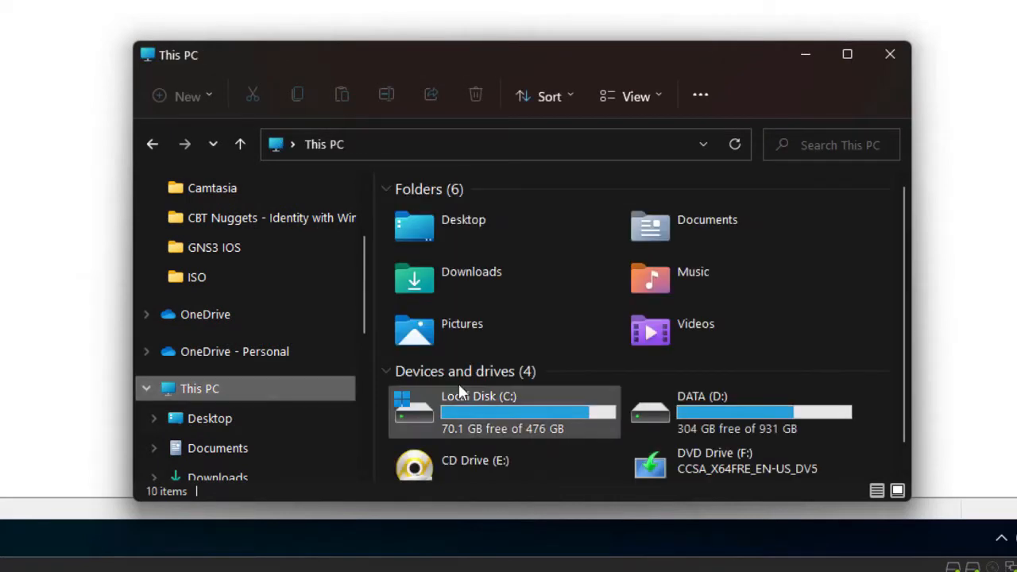
pyautogui.click(727, 414)
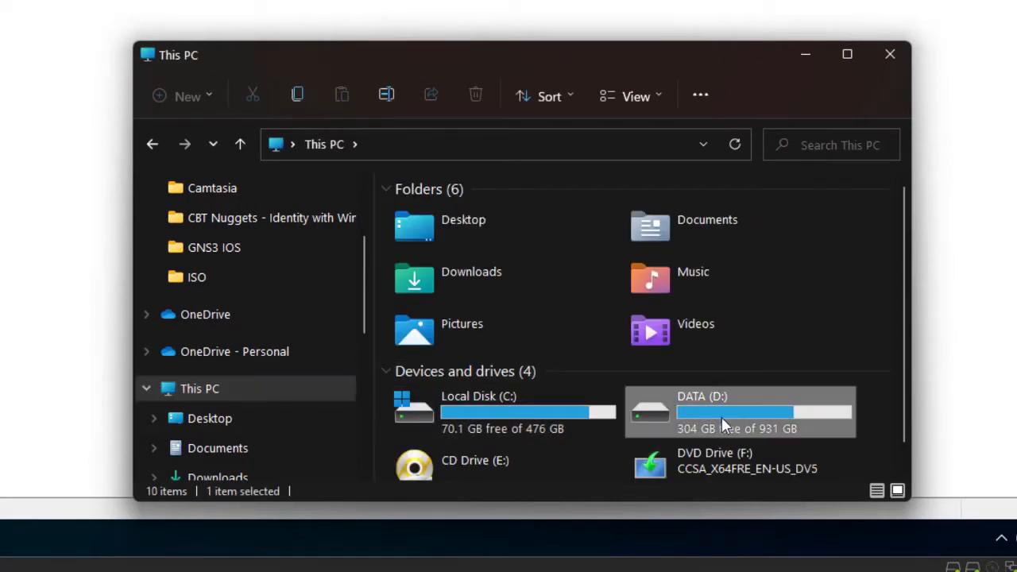
pyautogui.rightClick(706, 459)
pyautogui.click(798, 303)
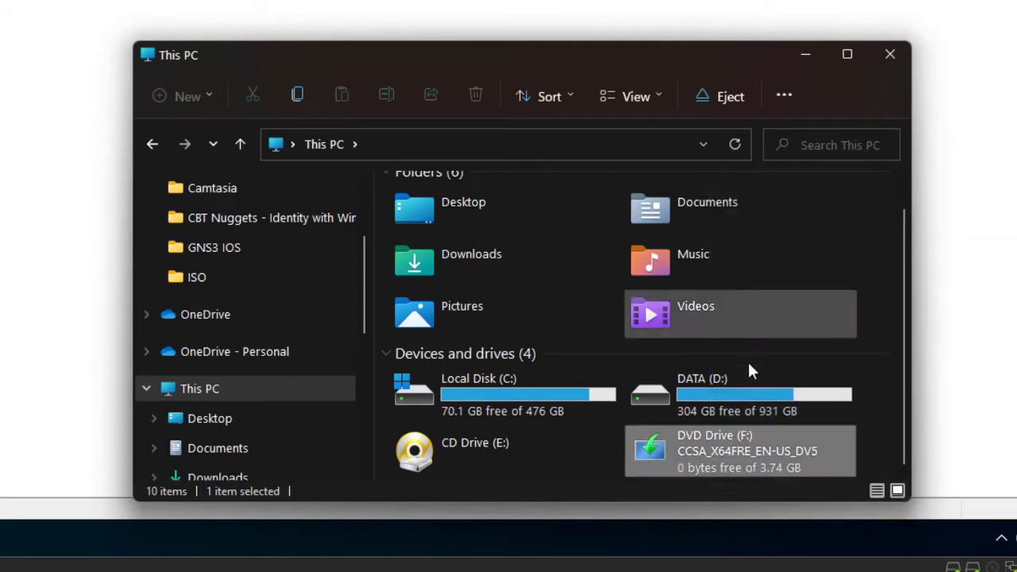
pyautogui.doubleClick(723, 398)
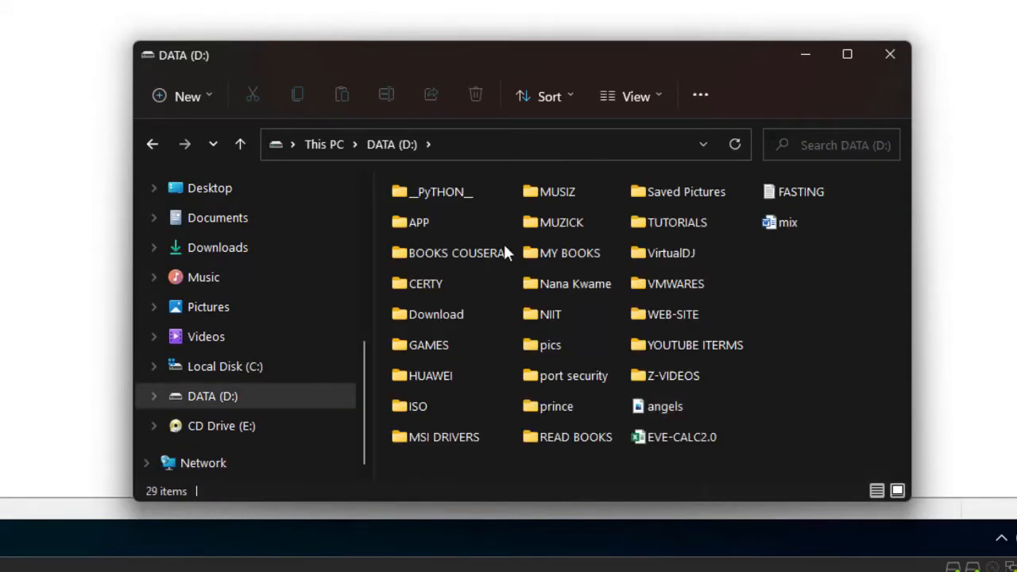
pyautogui.doubleClick(427, 408)
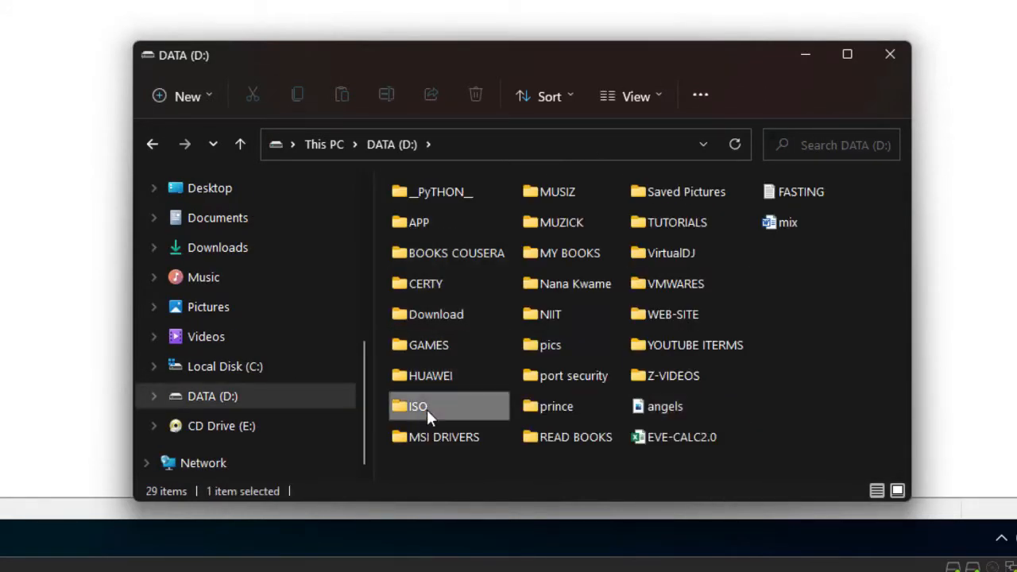
# Step: Browse the ISO folder's disc images to locate the Windows installation media
pyautogui.hscroll(3, 670, 467)
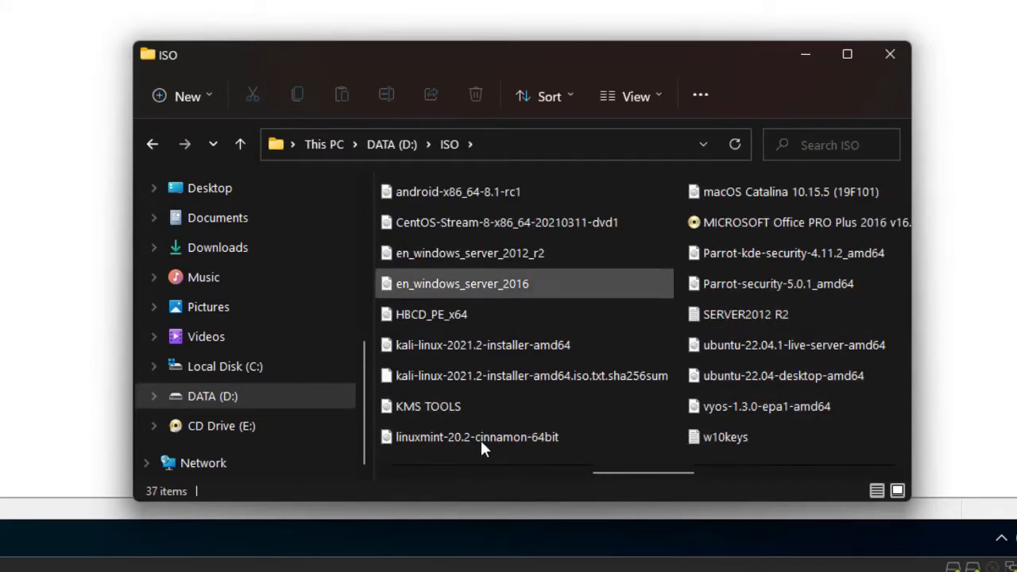
pyautogui.hscroll(3, 700, 437)
pyautogui.hscroll(-3, 694, 425)
pyautogui.hscroll(3, 695, 425)
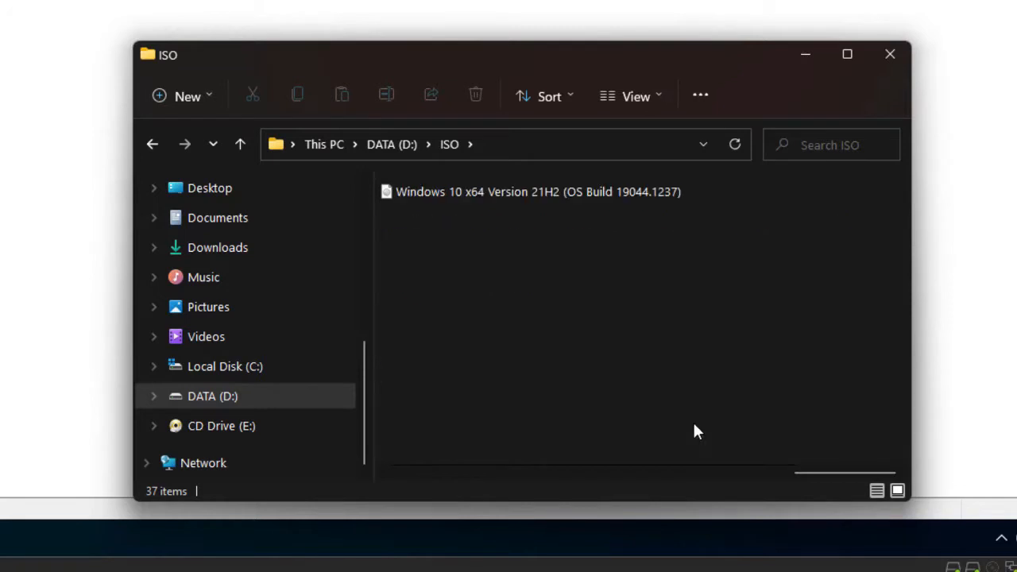
pyautogui.click(601, 202)
pyautogui.hscroll(-3, 571, 383)
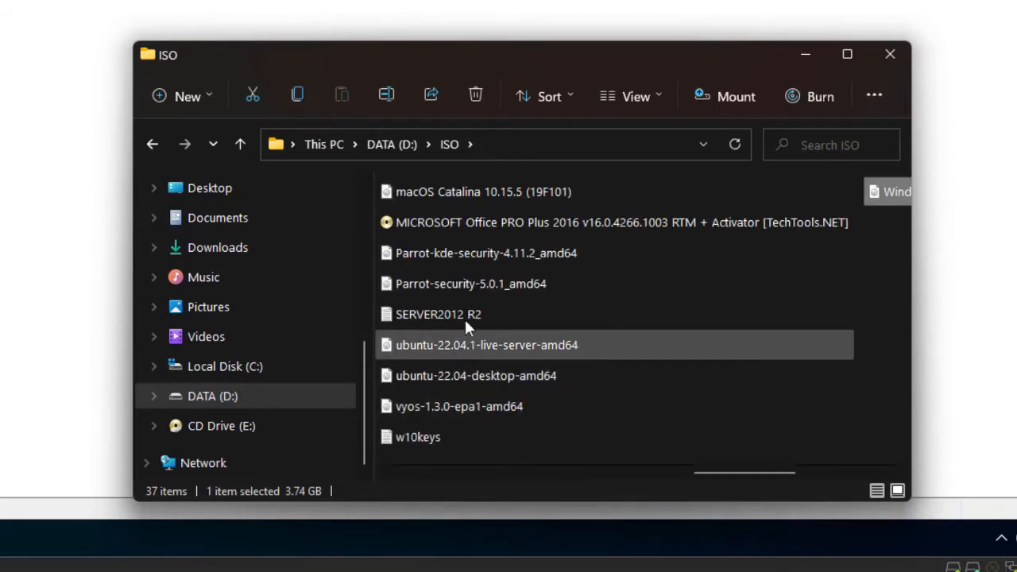
pyautogui.hscroll(-3, 431, 300)
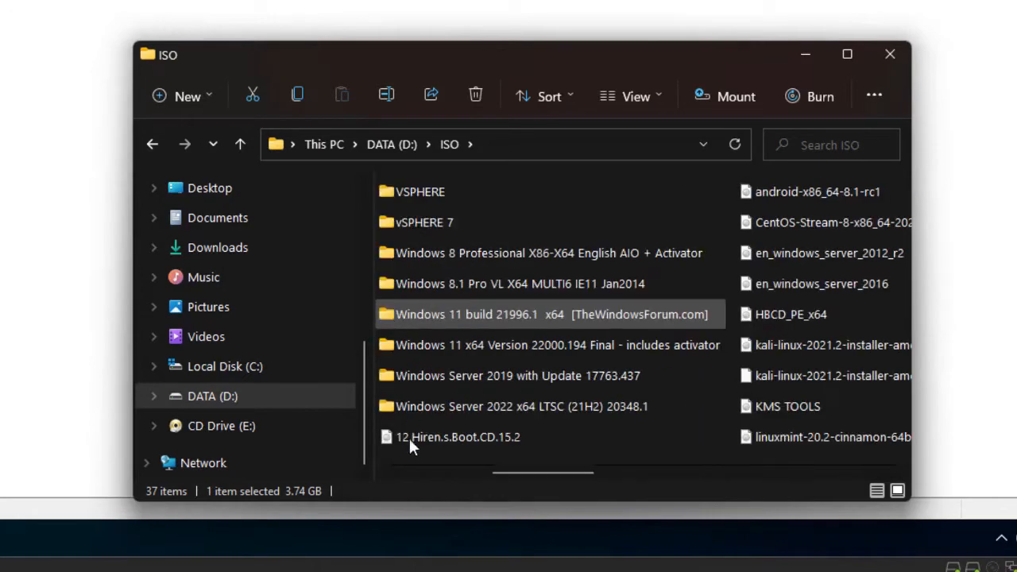
pyautogui.hscroll(3, 532, 441)
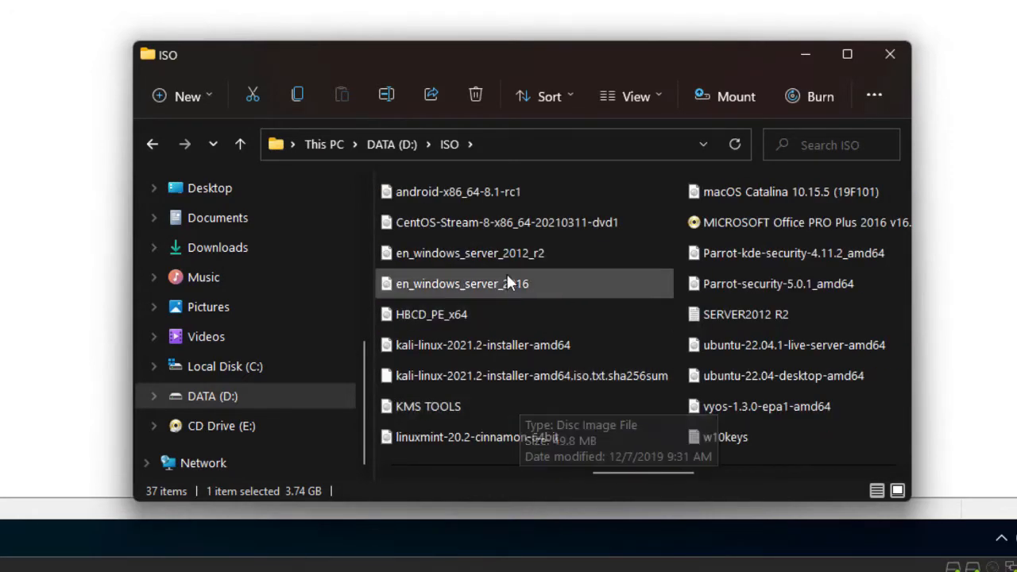
pyautogui.hscroll(-6, 477, 337)
pyautogui.hscroll(3, 556, 378)
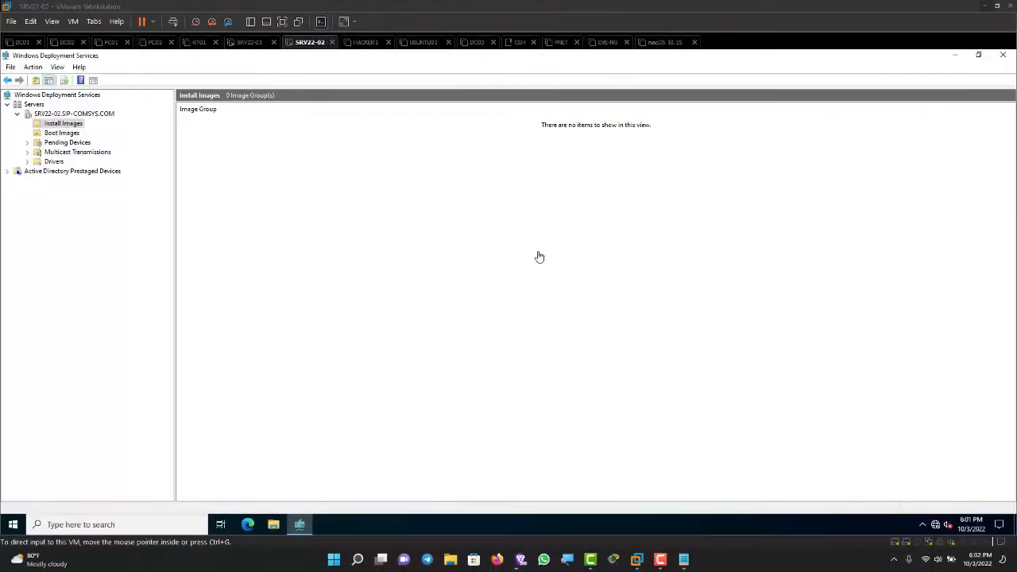
# Step: Minimize the WDS console, check the DVD and WDS drives under This PC in the VM's File Explorer, and close it
pyautogui.click(374, 239)
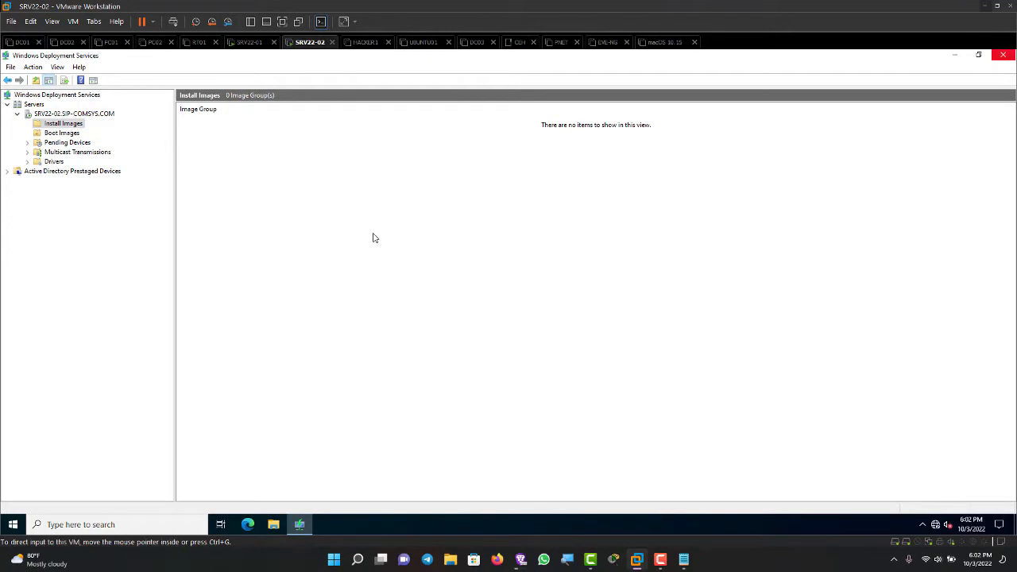
pyautogui.click(955, 55)
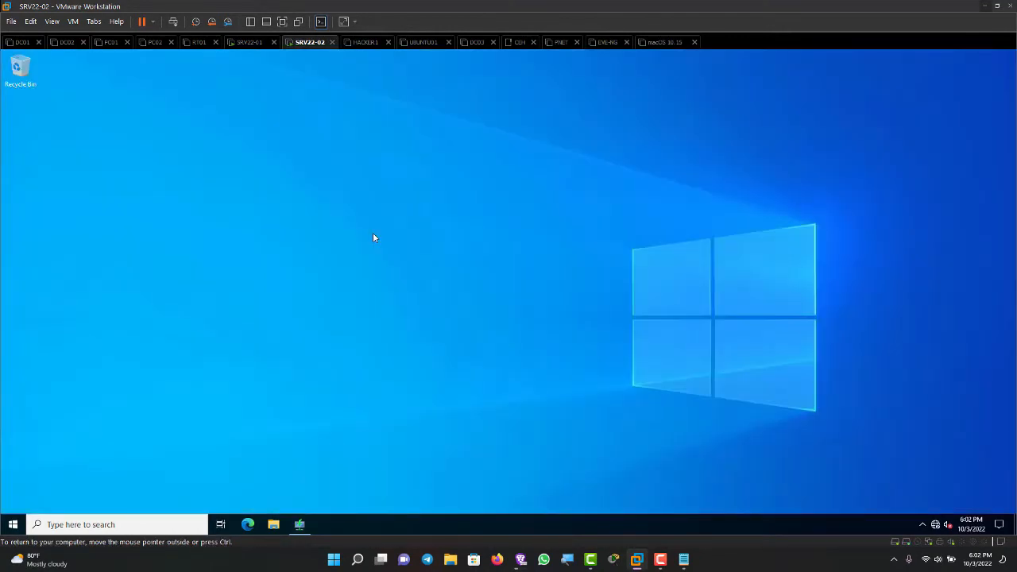
pyautogui.click(273, 525)
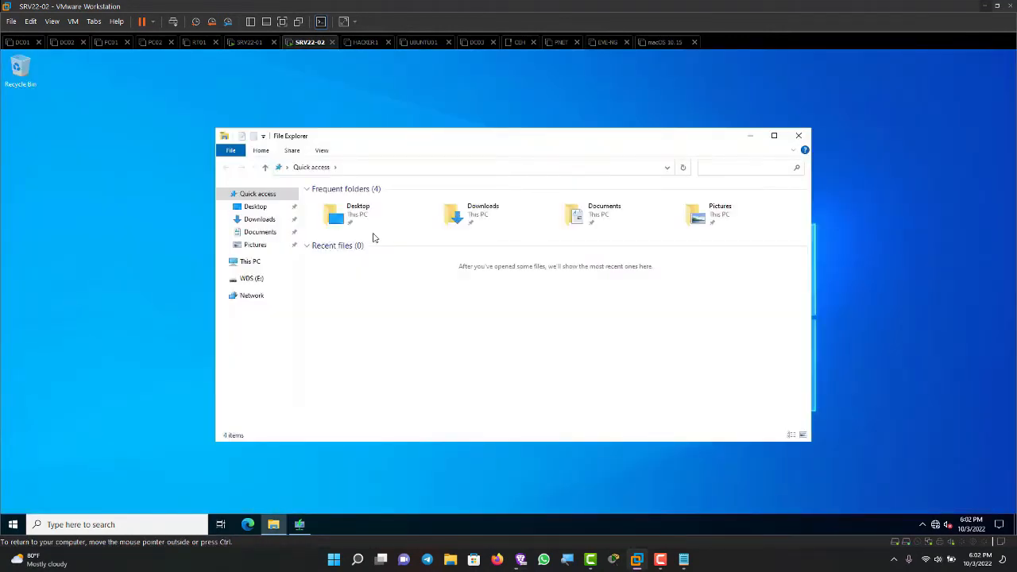
pyautogui.click(249, 261)
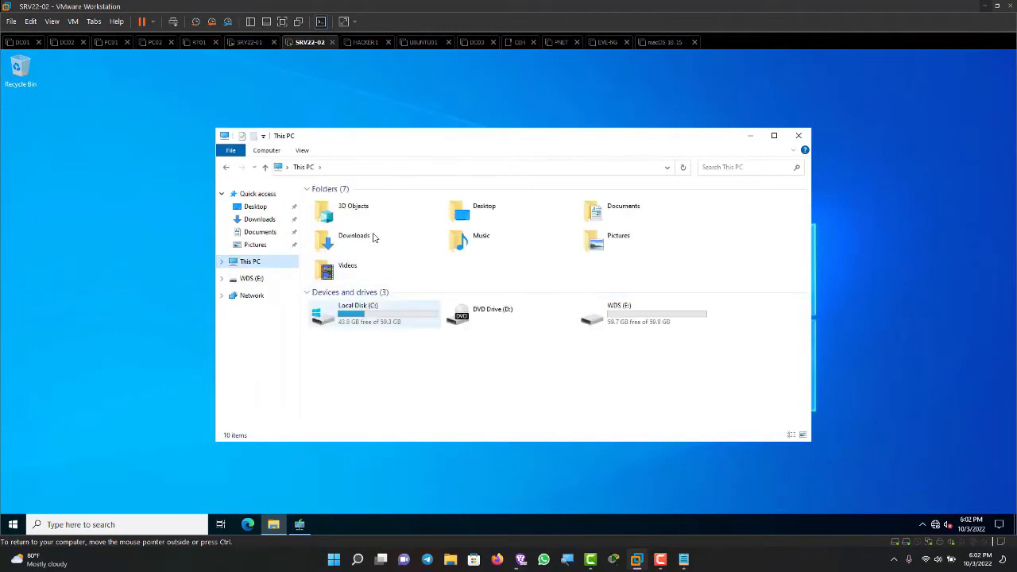
pyautogui.click(492, 313)
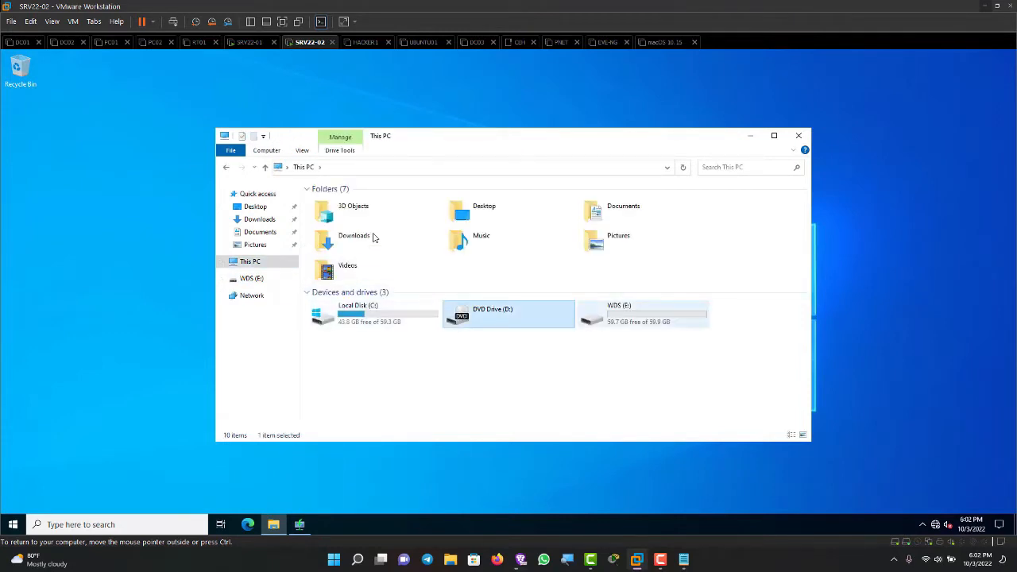
pyautogui.click(644, 314)
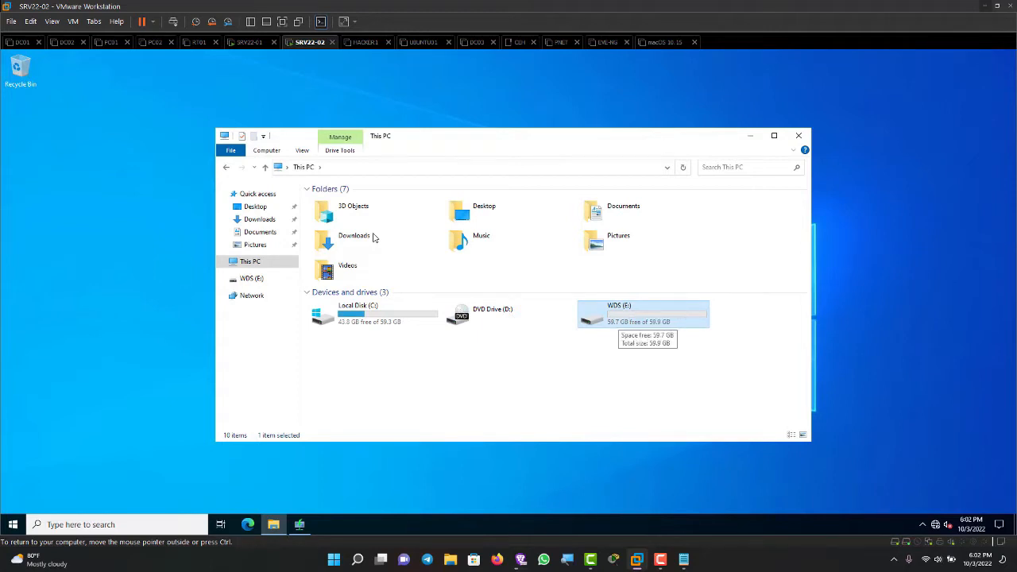
pyautogui.click(492, 314)
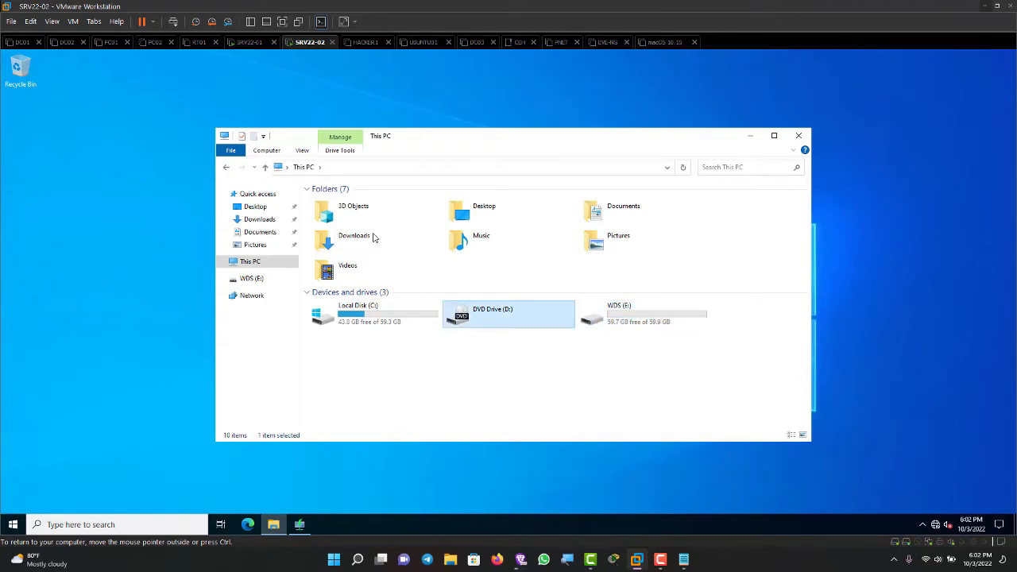
pyautogui.click(799, 135)
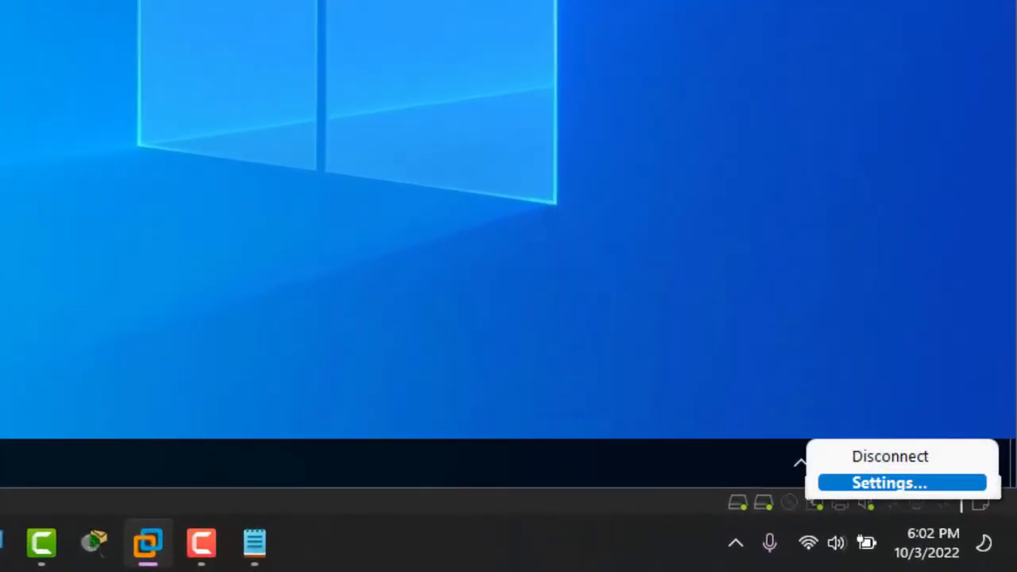
# Step: Open the SRV22-02 virtual machine settings and switch its CD/DVD (SATA) drive to use an ISO image file
pyautogui.click(890, 482)
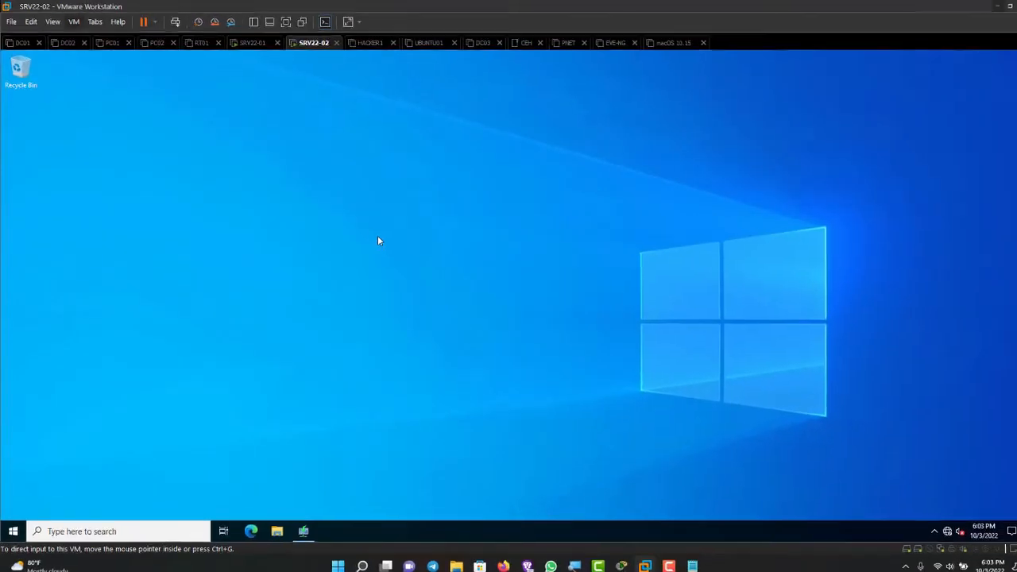
pyautogui.click(72, 21)
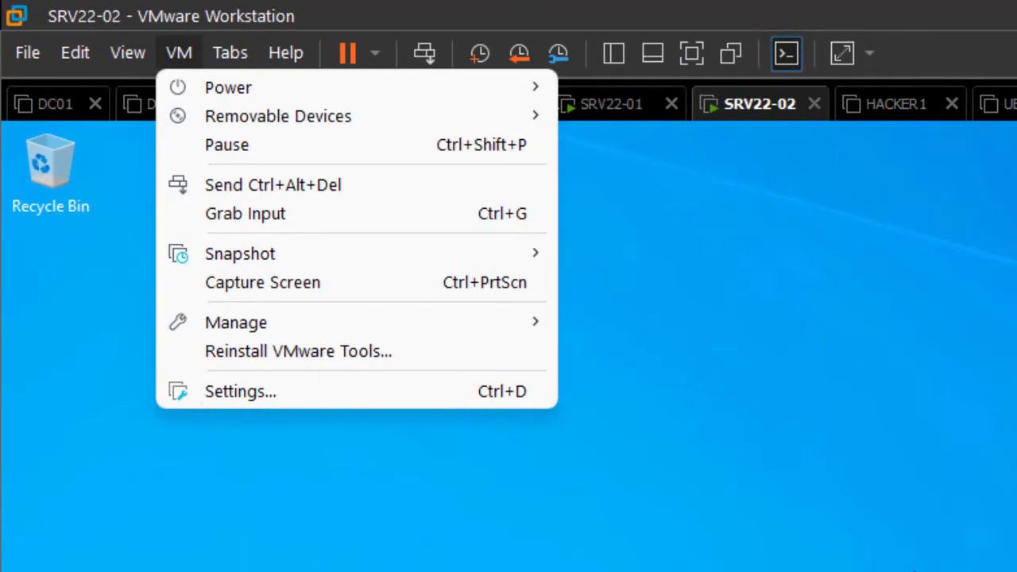
pyautogui.click(240, 391)
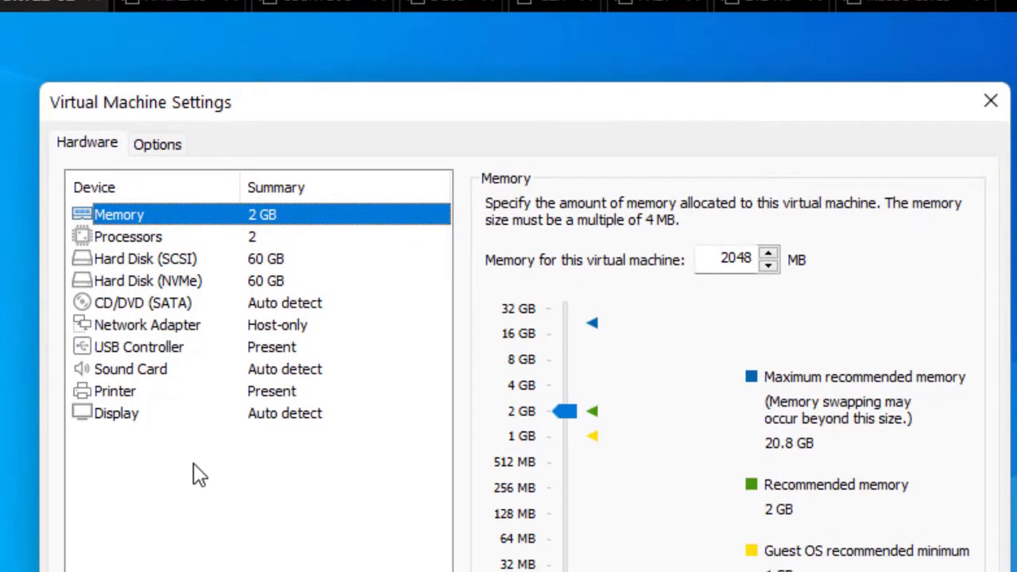
pyautogui.click(143, 303)
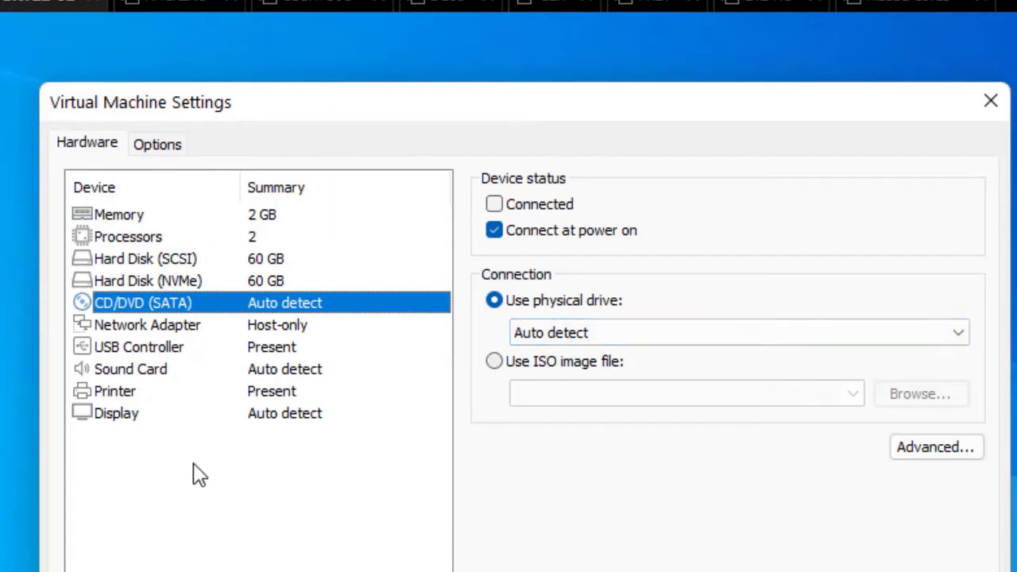
pyautogui.click(494, 361)
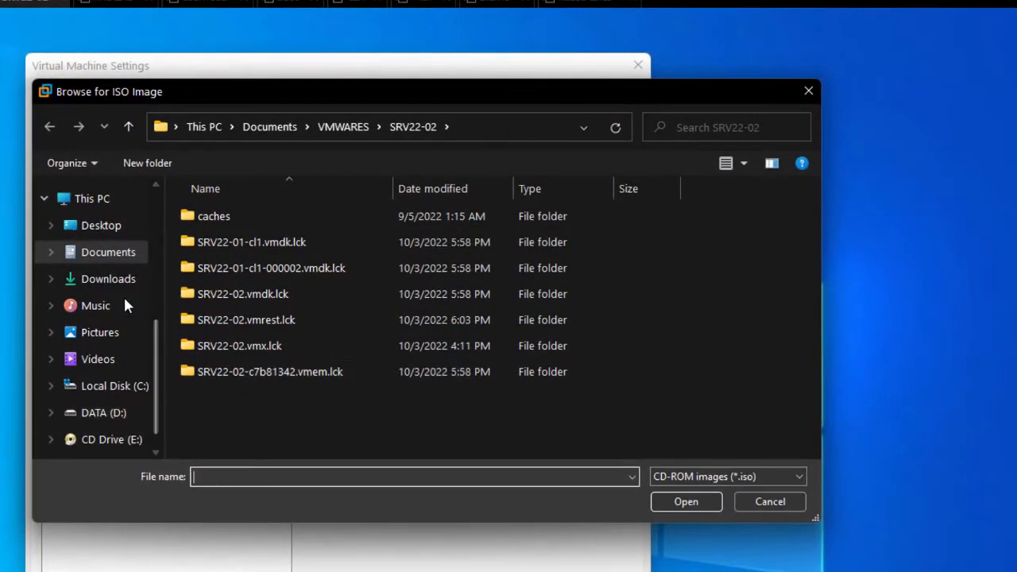
# Step: Select W81.ProVL.X64.MULTI6.Jan2014 from the Windows 8.1 Pro VL X64 MULTi6 IE11 Jan2014 folder under D:\ISO, mark the drive connected, and apply
pyautogui.click(104, 412)
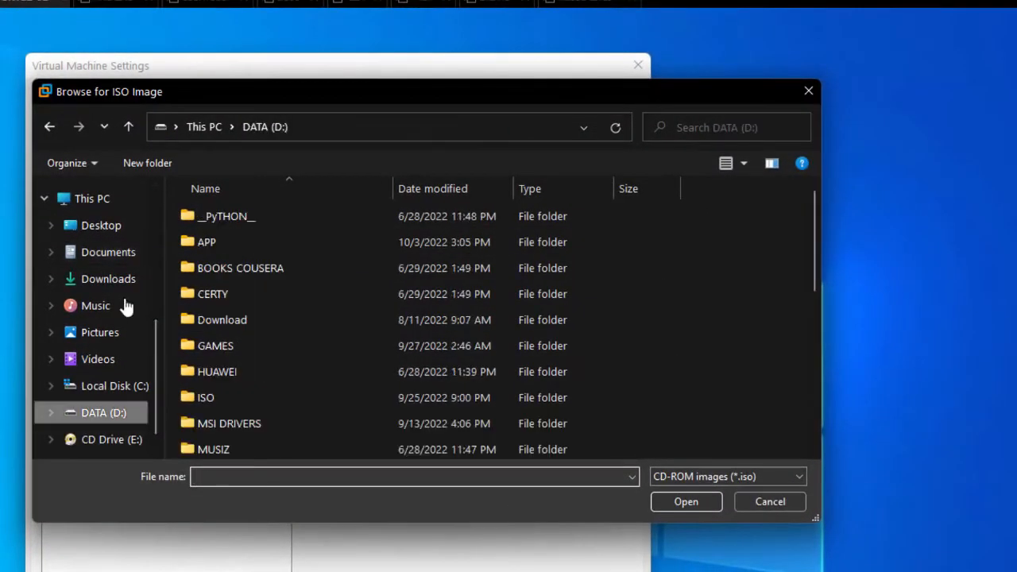
pyautogui.doubleClick(230, 395)
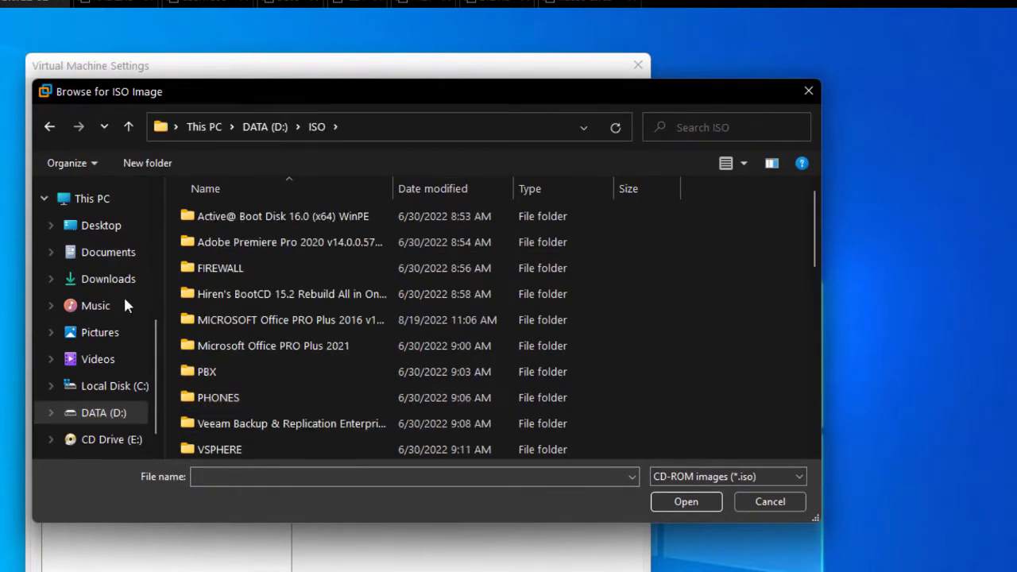
pyautogui.scroll(-2, 318, 394)
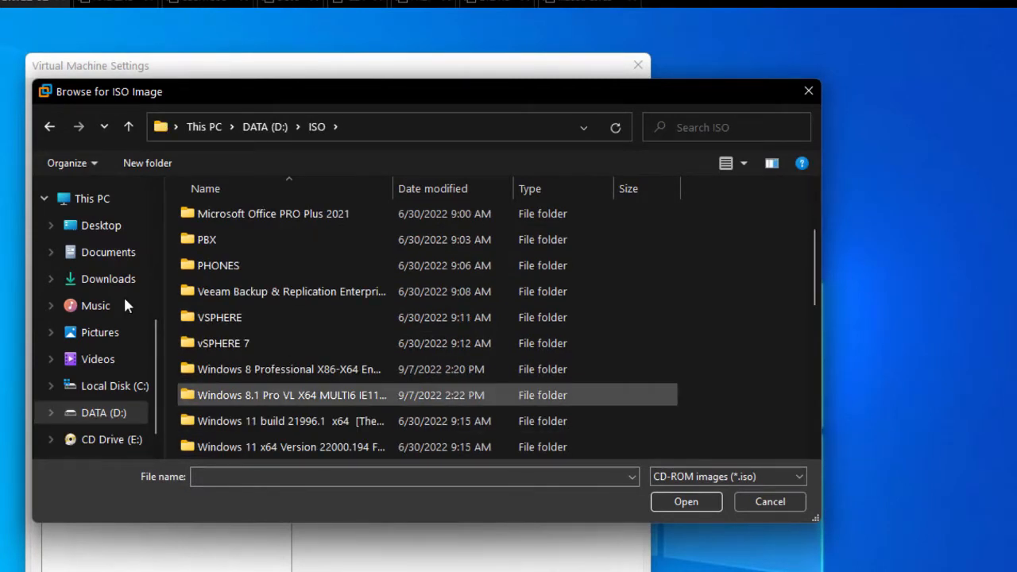
pyautogui.click(291, 394)
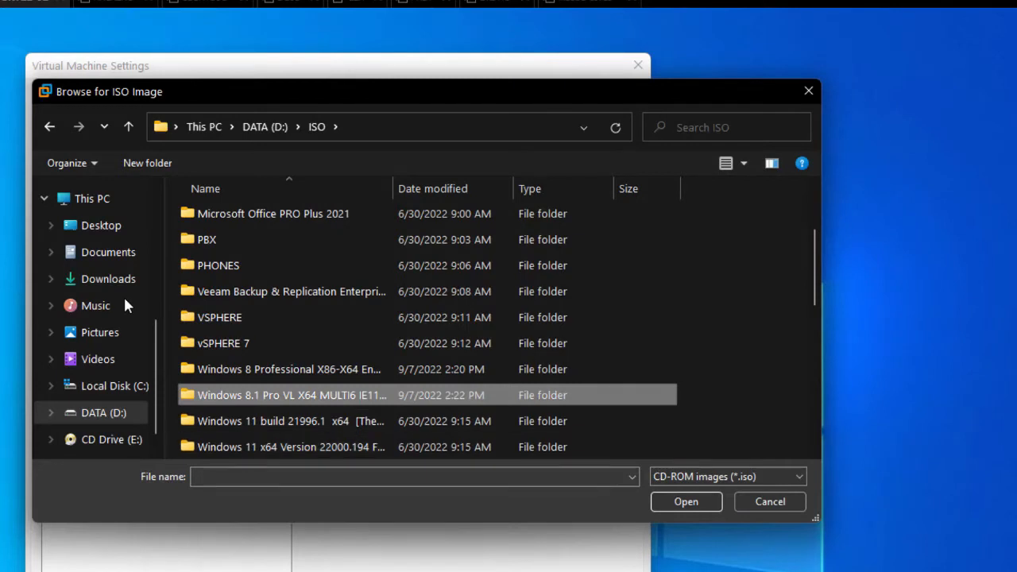
pyautogui.click(685, 501)
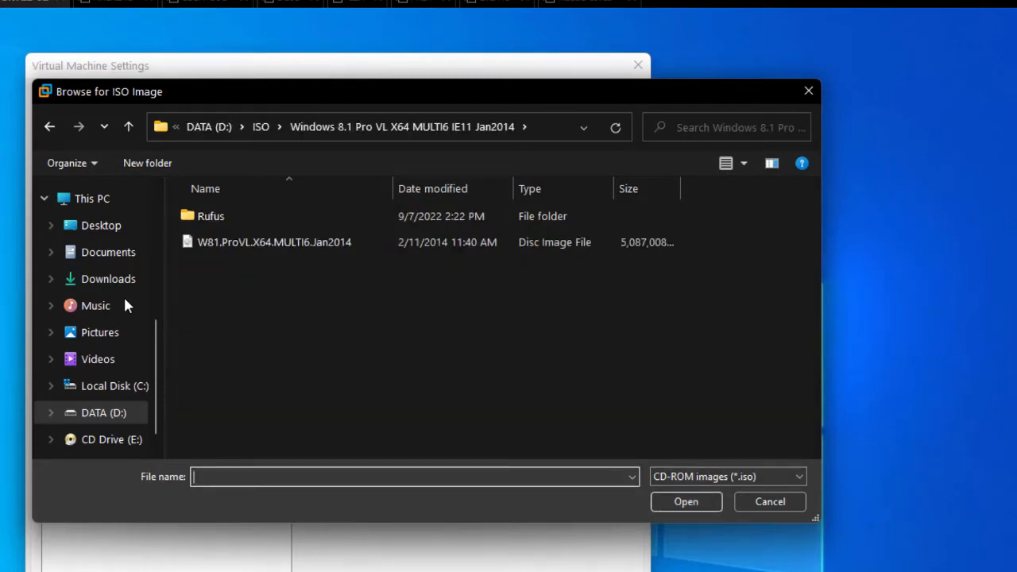
pyautogui.click(274, 242)
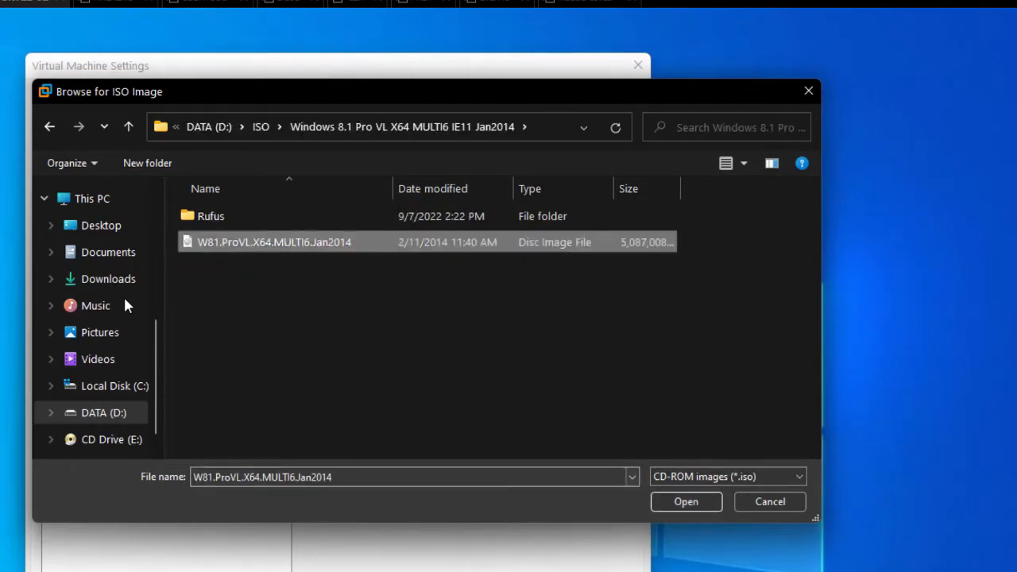
pyautogui.click(685, 501)
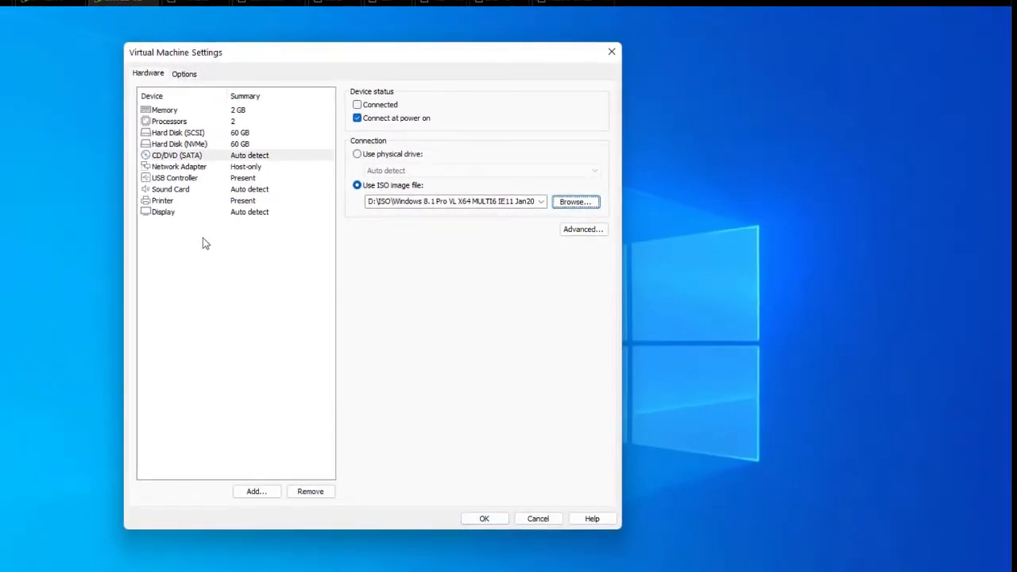
pyautogui.hotkey('alt', 'c')
pyautogui.press('Return')
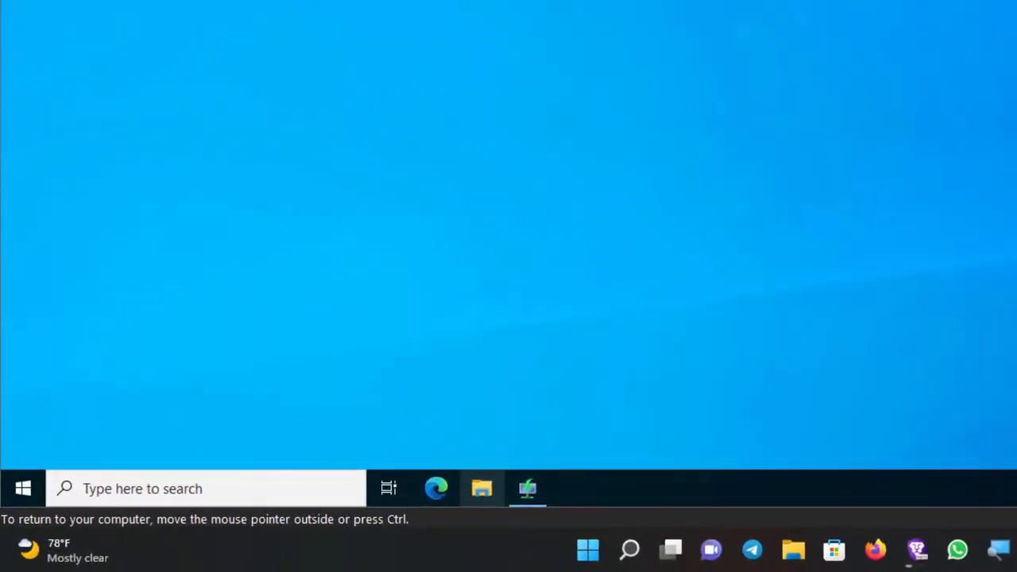
# Step: Open File Explorer in the VM and open the DVD Drive (D:) from This PC
pyautogui.click(481, 488)
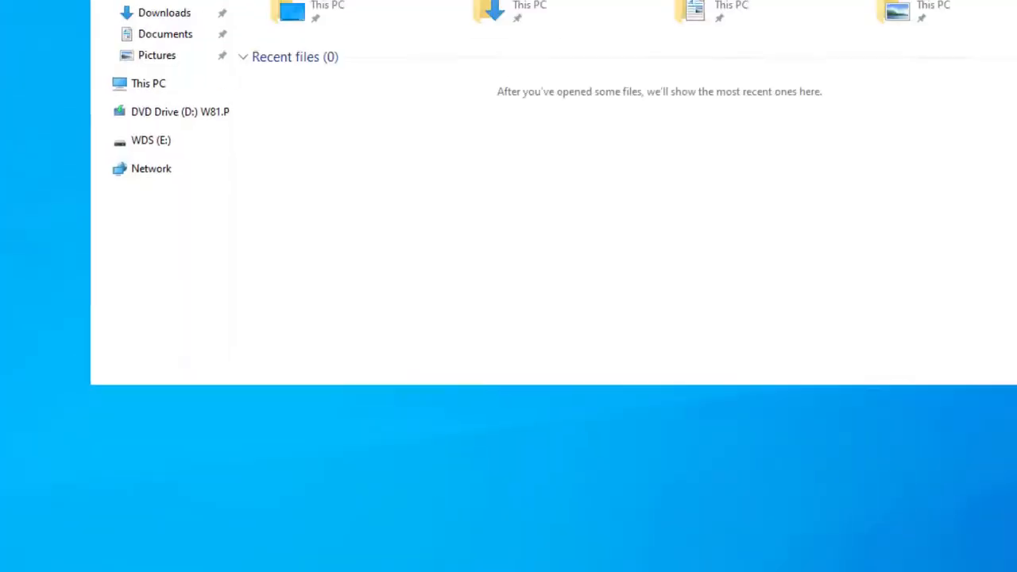
pyautogui.press('Up')
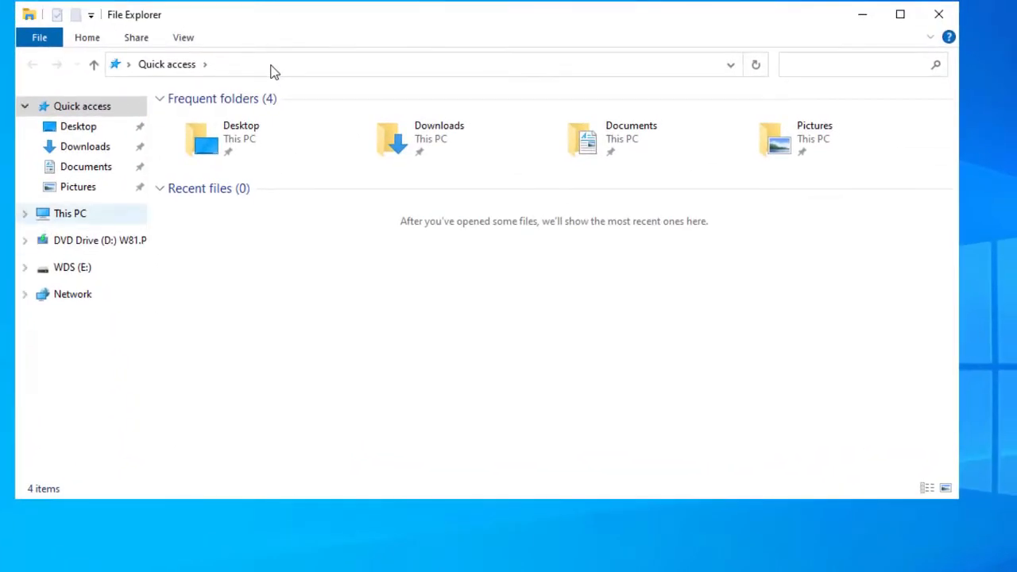
pyautogui.press('Tab')
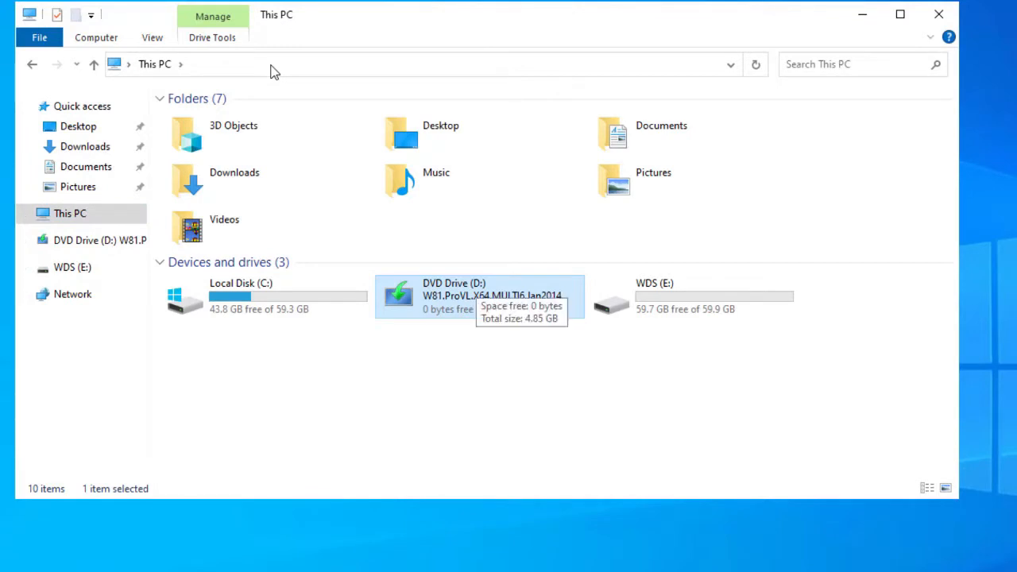
pyautogui.hotkey('shift', 'F10')
pyautogui.press('Down')
pyautogui.press('Down')
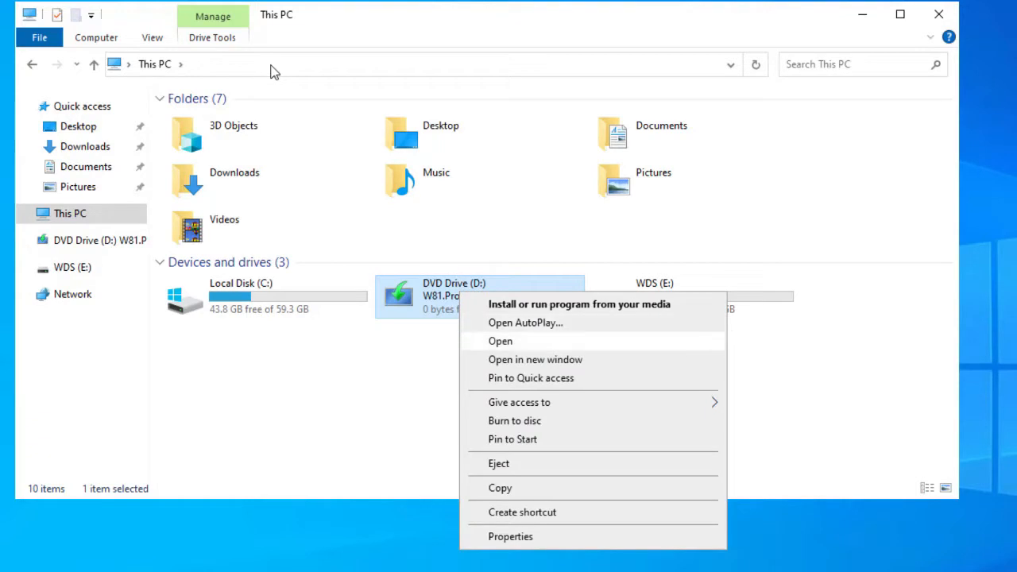
pyautogui.press('Return')
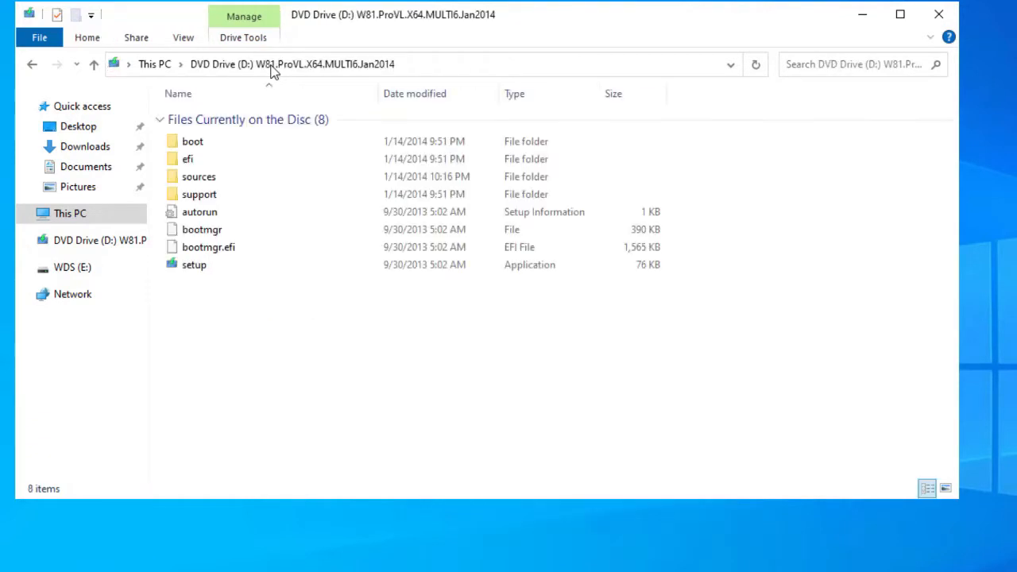
# Step: Open the sources folder on the mounted Windows 8.1 disc
pyautogui.press('s')
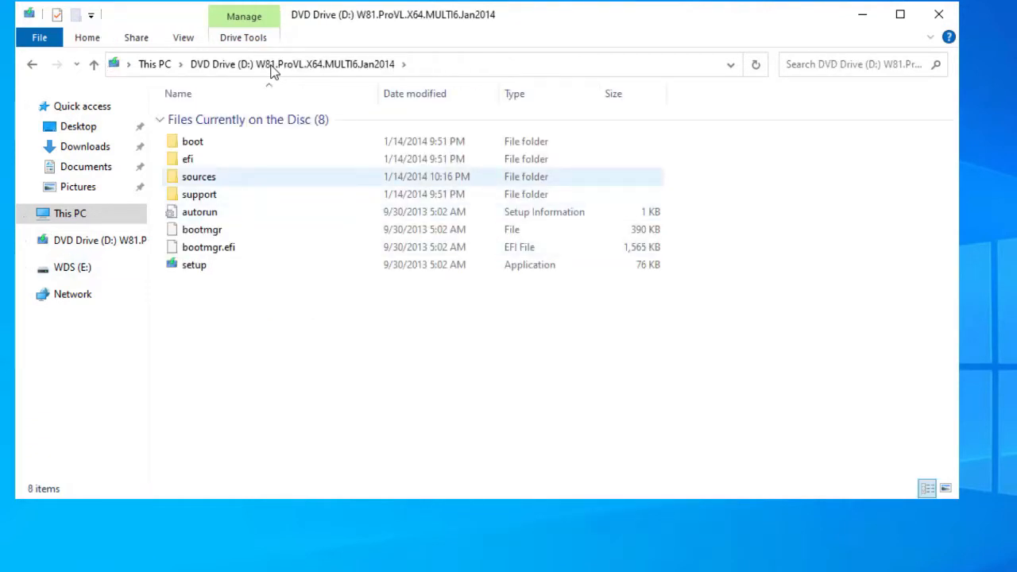
pyautogui.press('Return')
pyautogui.press('Down')
pyautogui.press('Down')
pyautogui.press('Down')
pyautogui.press('Down')
pyautogui.press('Down')
pyautogui.press('Down')
pyautogui.press('Down')
pyautogui.press('Down')
pyautogui.press('Down')
pyautogui.press('Down')
pyautogui.press('Down')
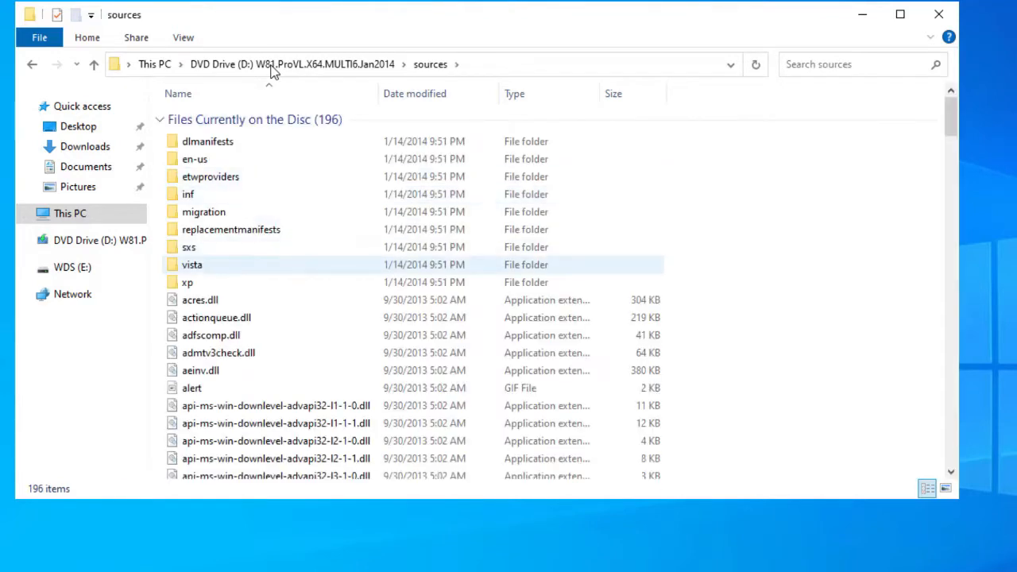
pyautogui.press('Down')
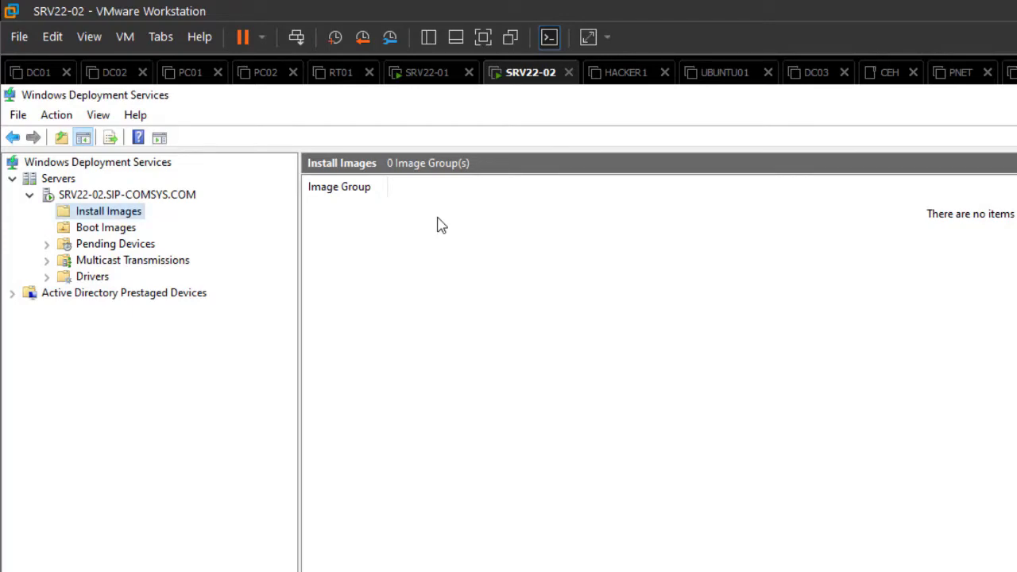
pyautogui.press('Down')
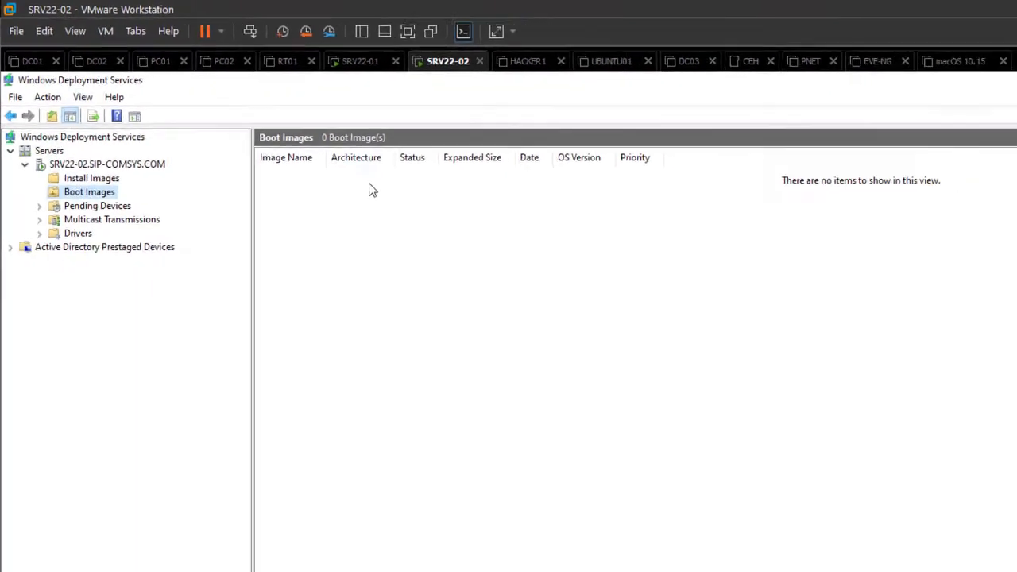
pyautogui.press('Up')
pyautogui.press('Down')
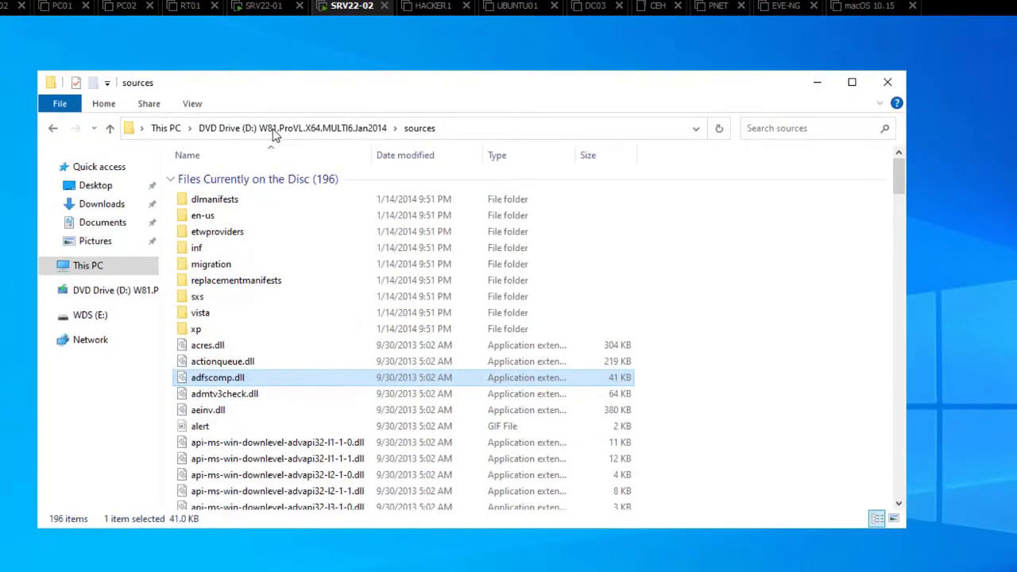
# Step: Locate the install.wim and boot.wim files in the disc's sources folder
pyautogui.write('idinstall.wim')
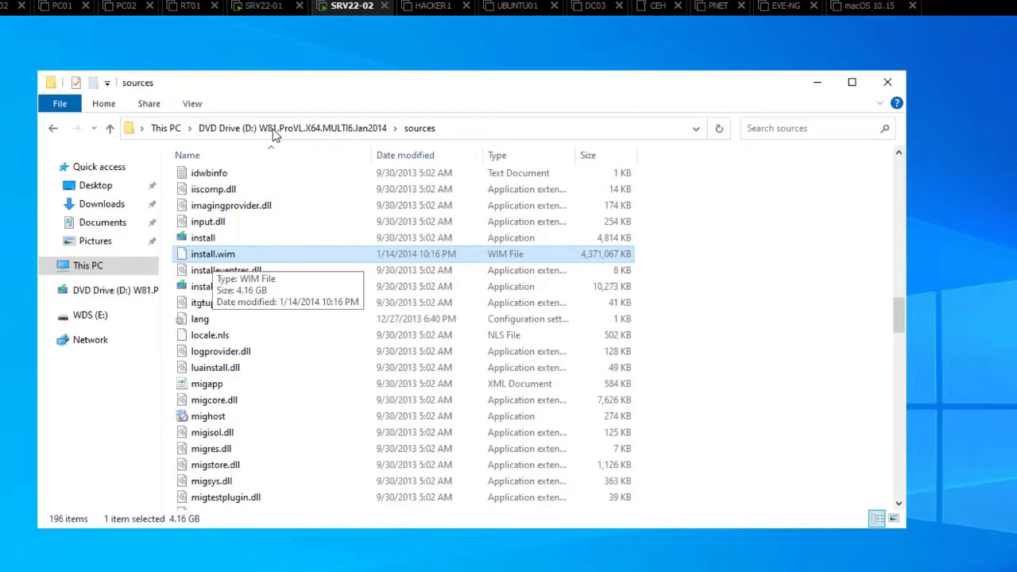
pyautogui.write('b')
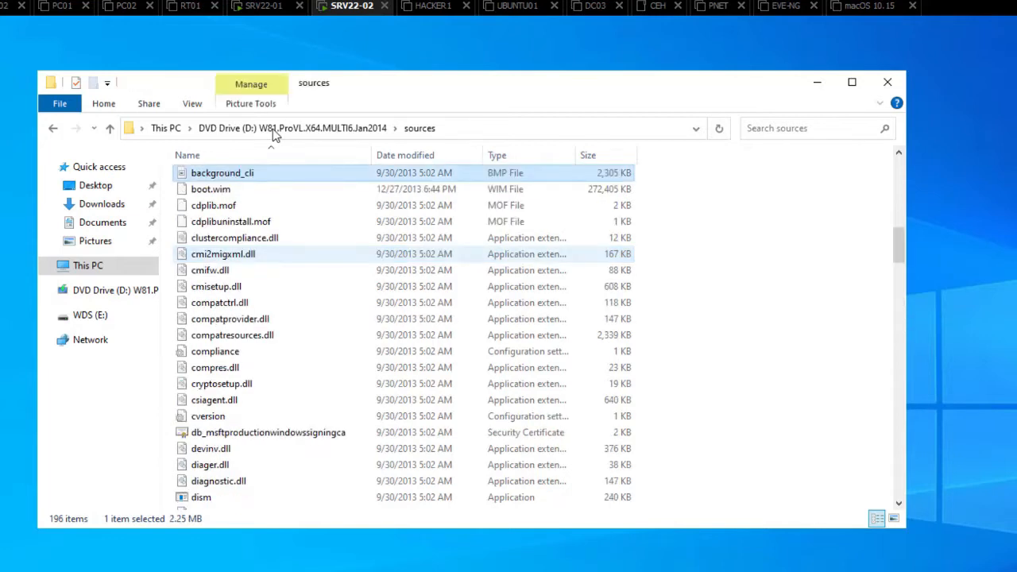
pyautogui.write('o')
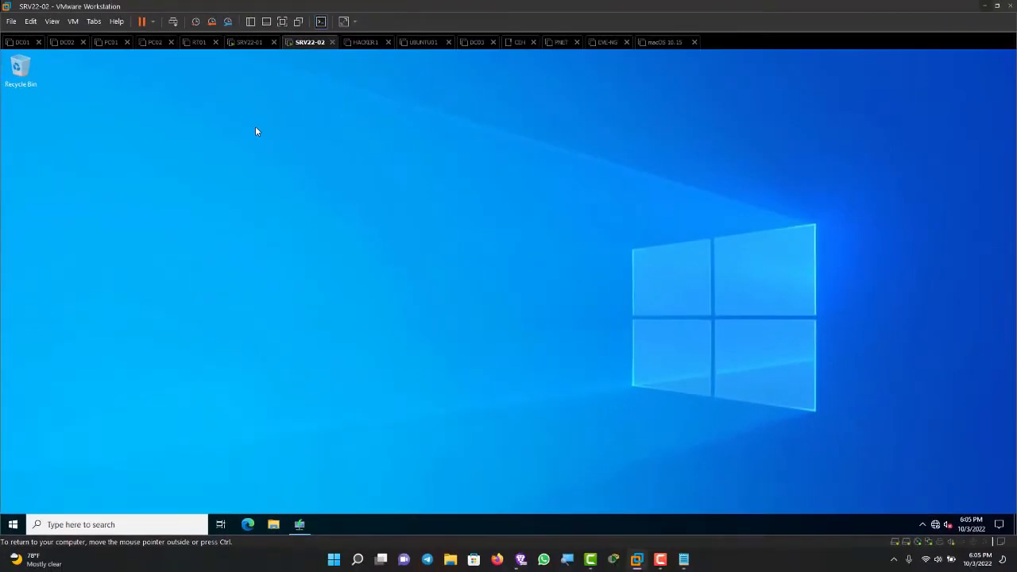
# Step: Restore the WDS console and start the Add Install Image wizard from the Install Images node of SRV22-02
pyautogui.moveTo(299, 524)
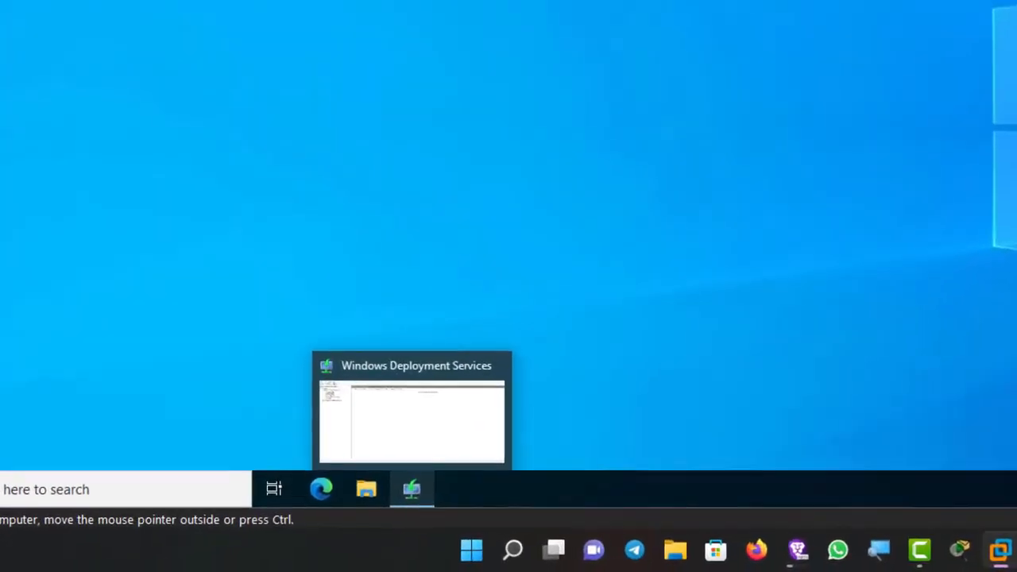
pyautogui.click(414, 488)
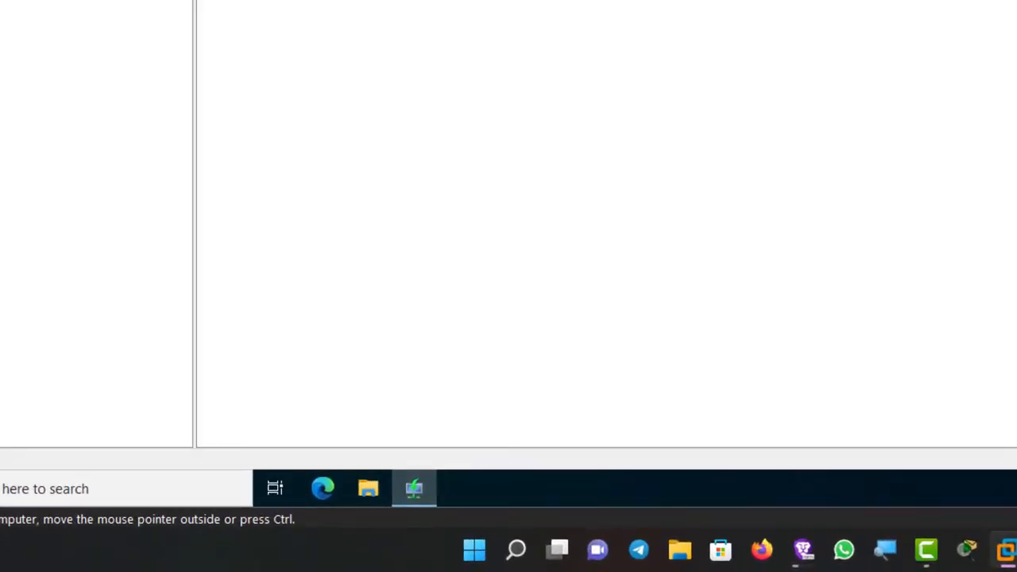
pyautogui.press('Up')
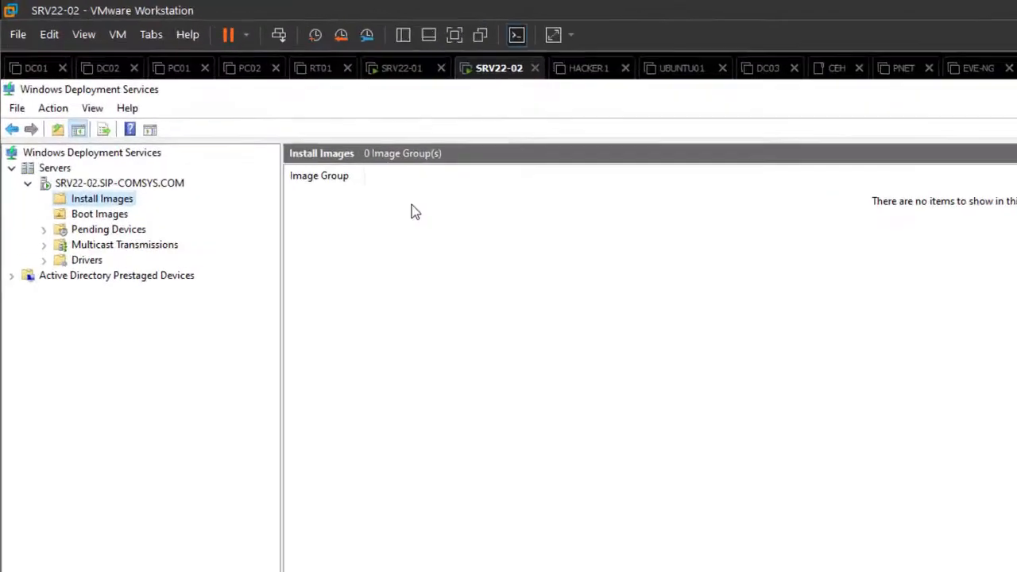
pyautogui.hotkey('shift', 'F10')
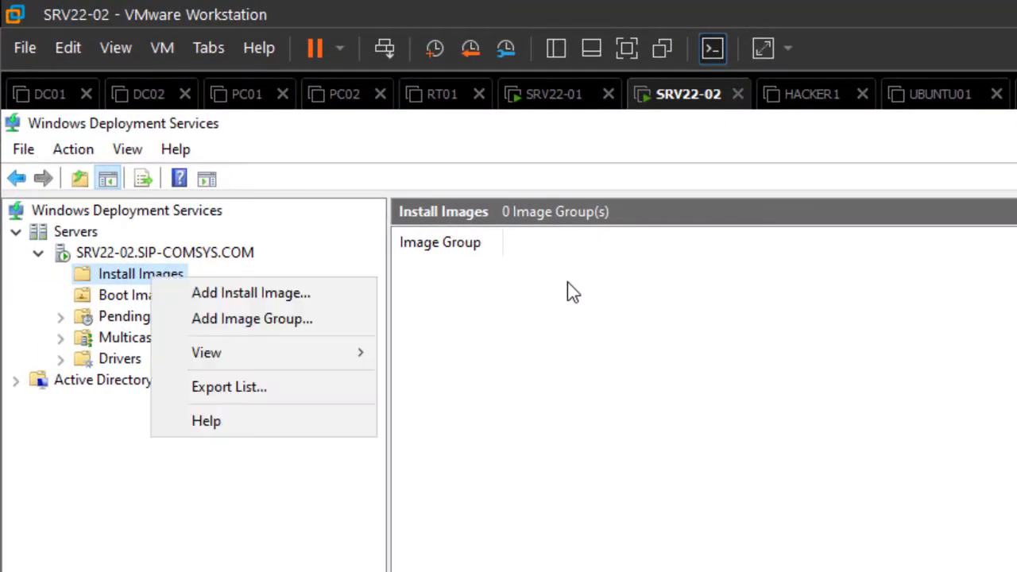
pyautogui.press('Down')
pyautogui.press('Down')
pyautogui.press('Up')
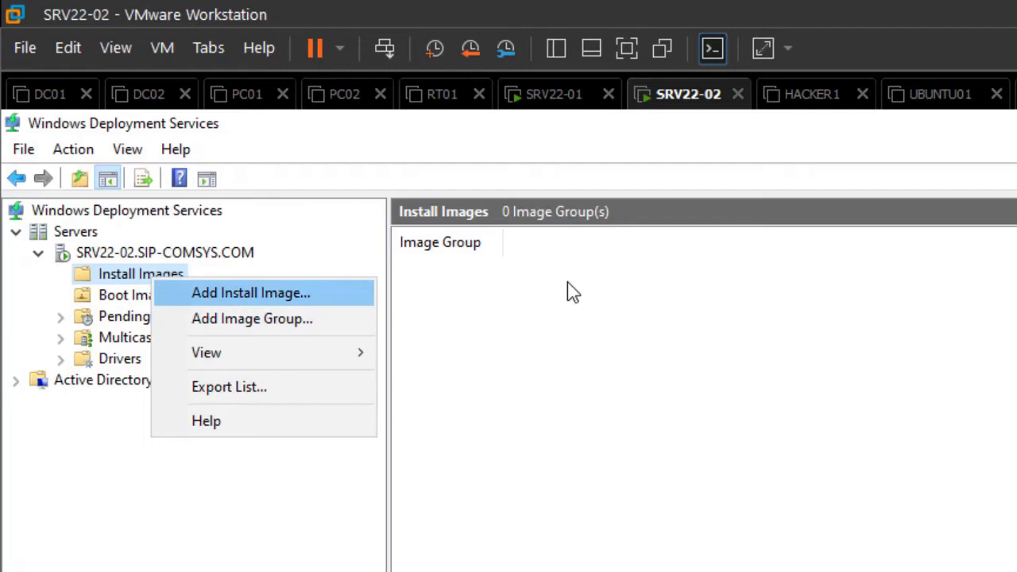
pyautogui.press('Down')
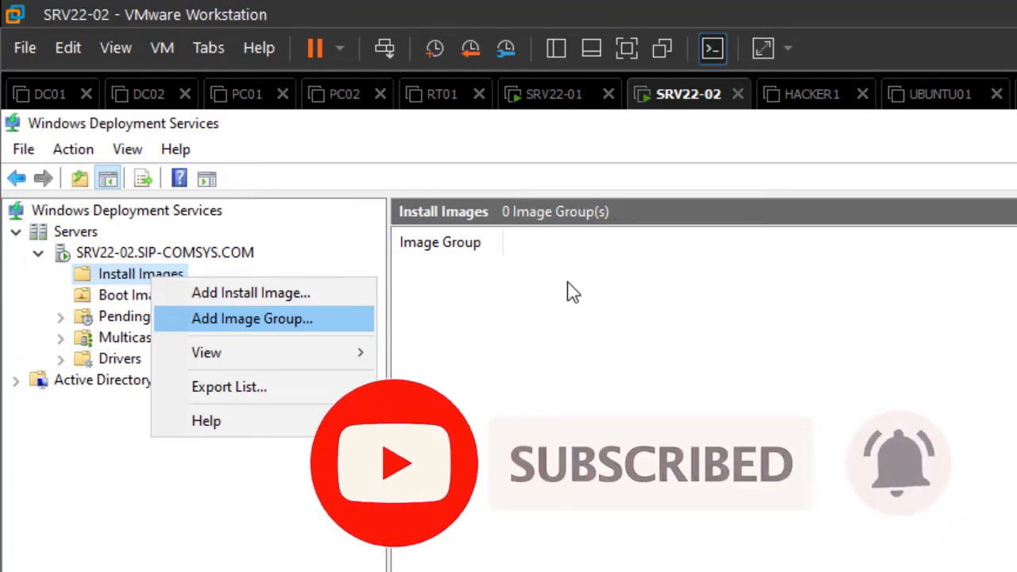
pyautogui.press('Up')
pyautogui.press('Down')
pyautogui.press('Up')
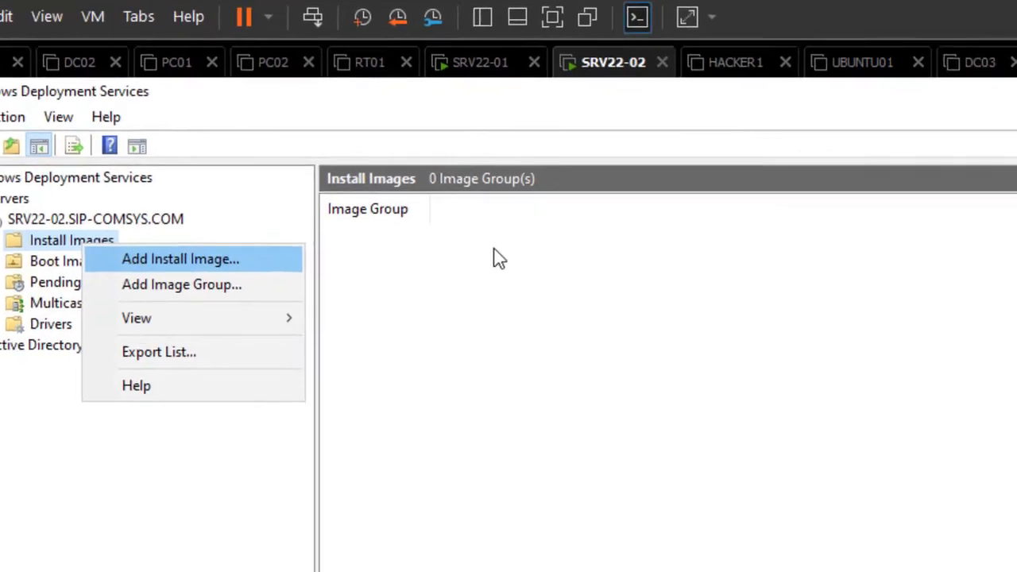
pyautogui.press('Return')
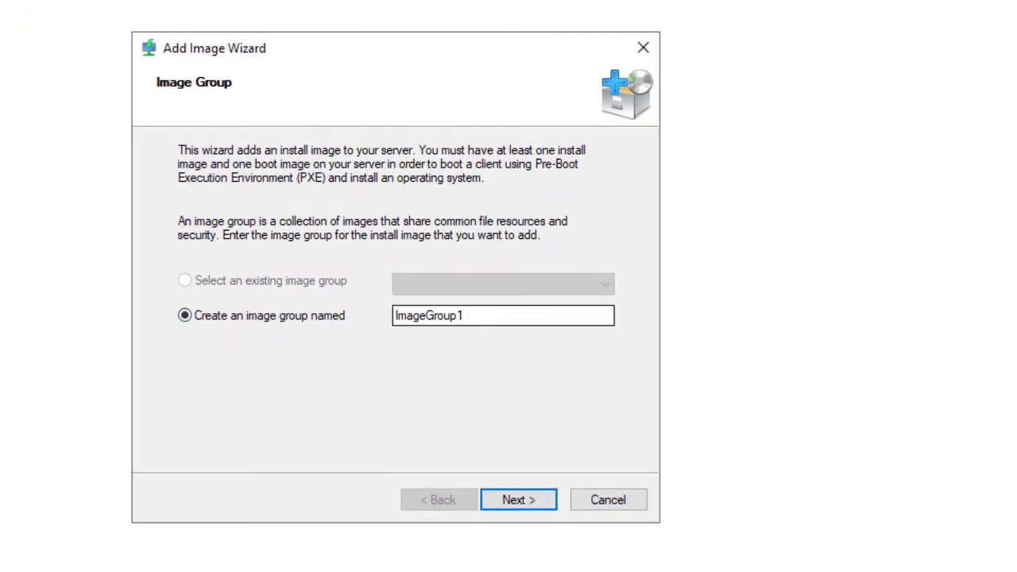
pyautogui.click(464, 315)
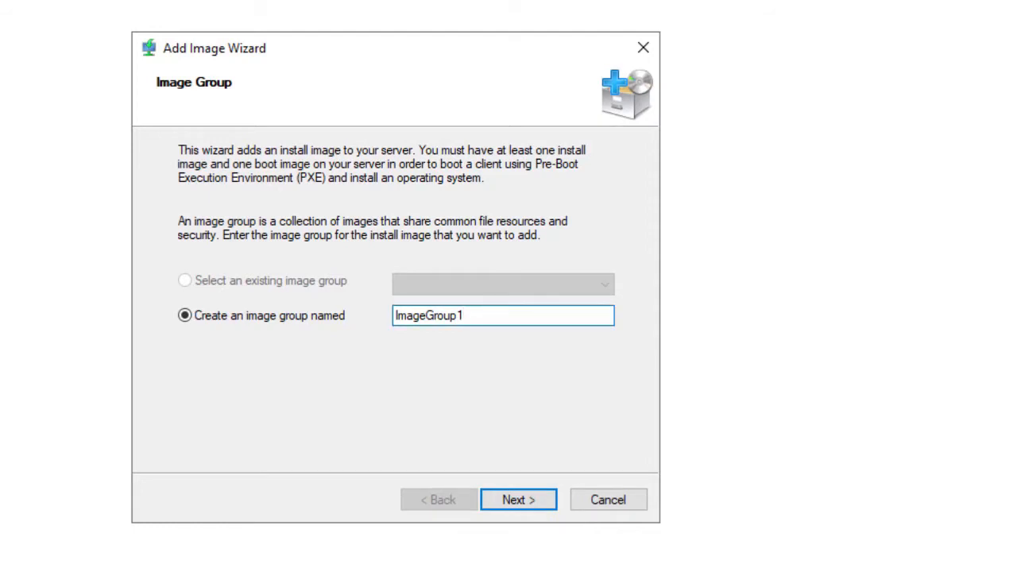
# Step: Create a new image group named WINDOWS OS for the install image
pyautogui.doubleClick(429, 315)
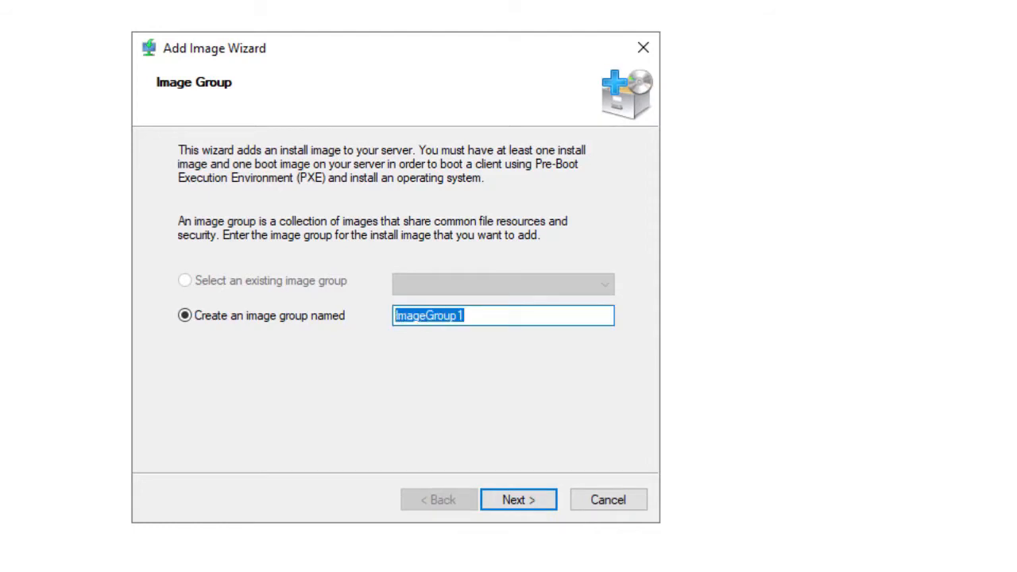
pyautogui.write('WIN')
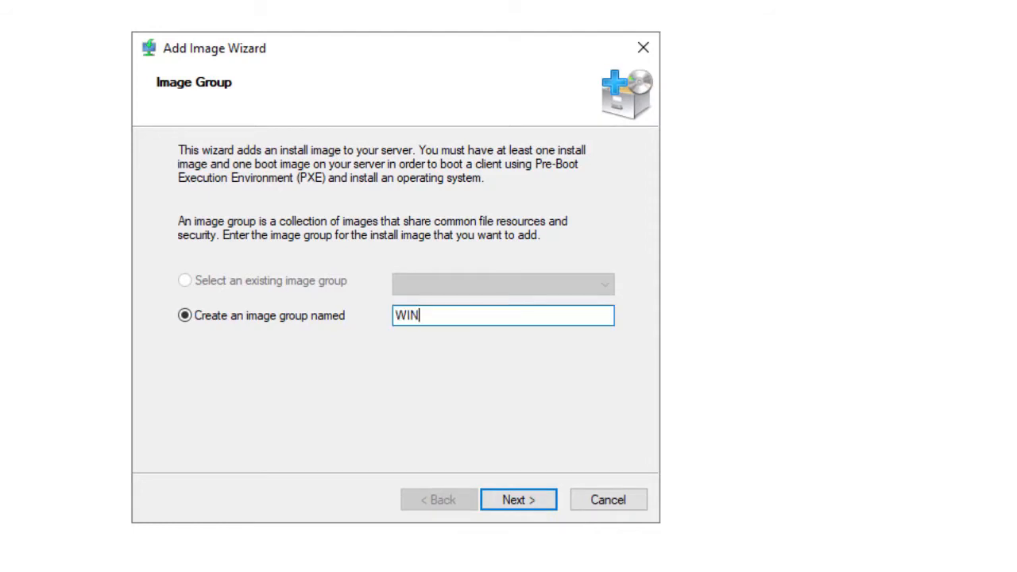
pyautogui.write('DOWS OS')
pyautogui.press('Return')
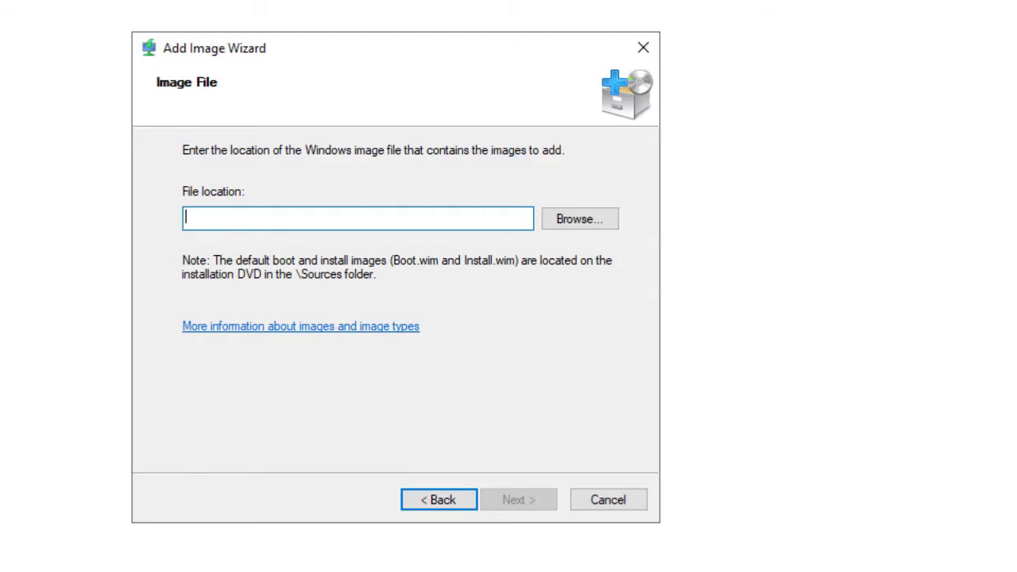
# Step: Browse to install.wim in the disc's sources folder and use it as the image file location
pyautogui.click(580, 218)
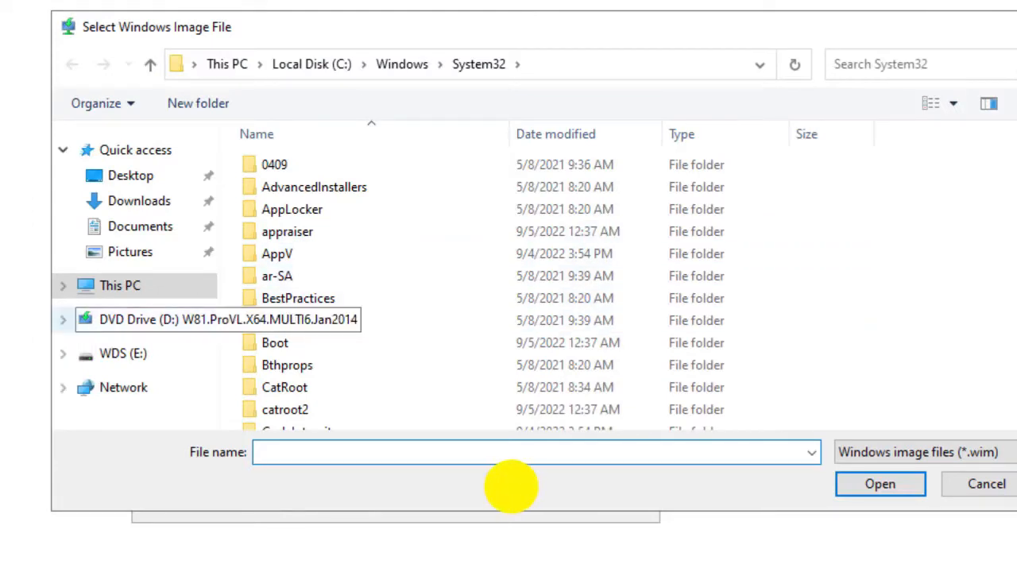
pyautogui.click(149, 319)
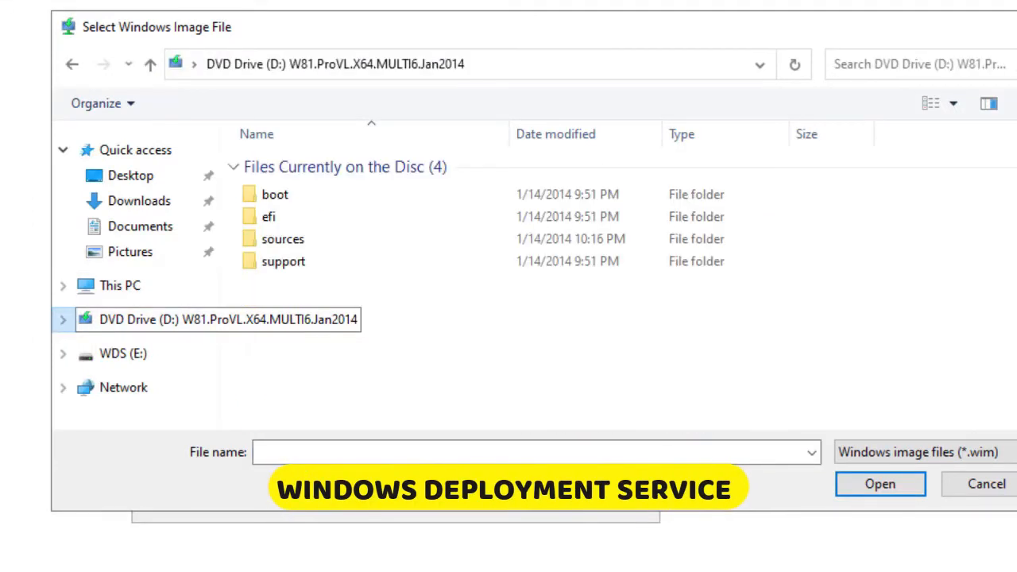
pyautogui.doubleClick(283, 239)
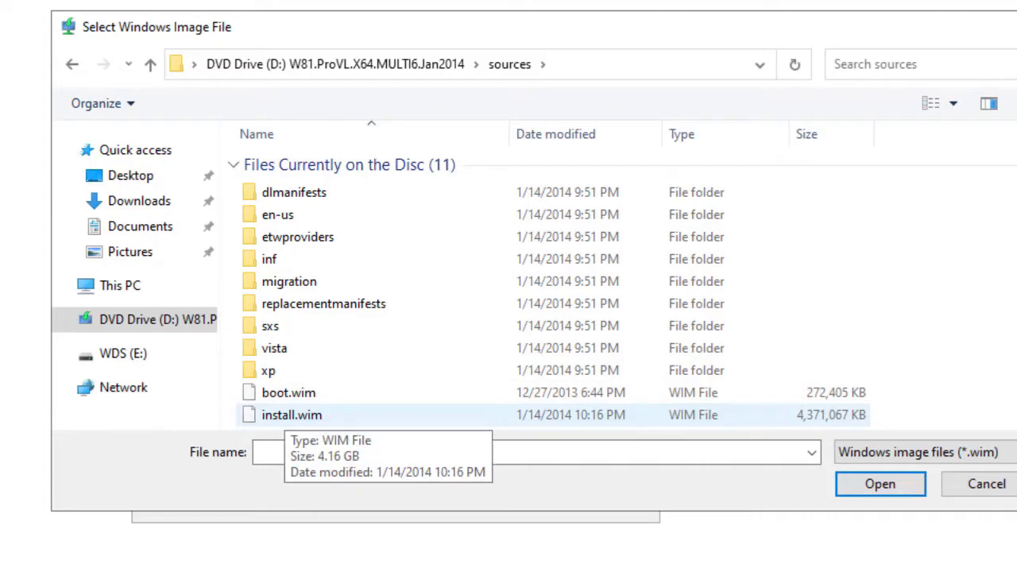
pyautogui.click(291, 414)
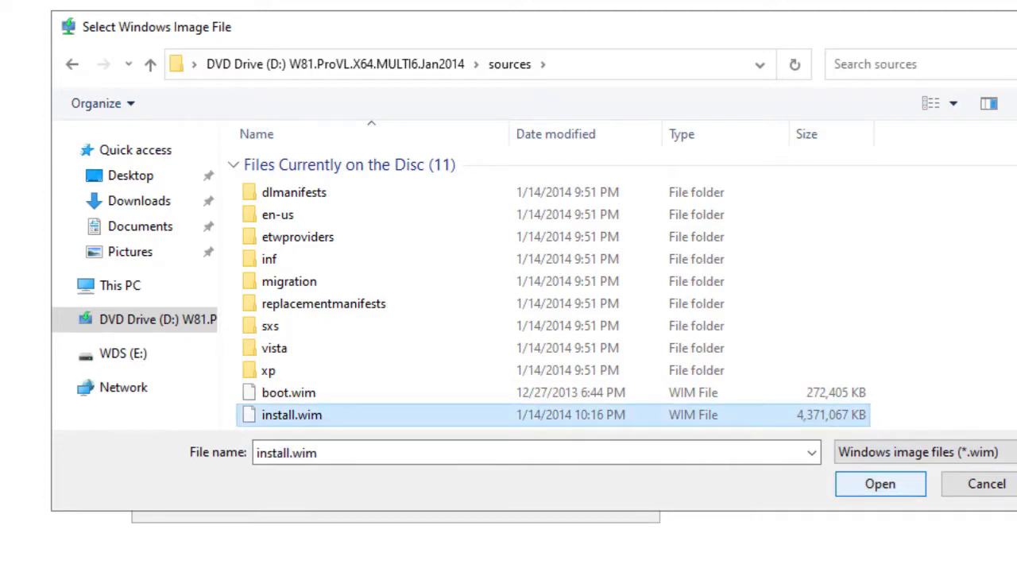
pyautogui.click(880, 484)
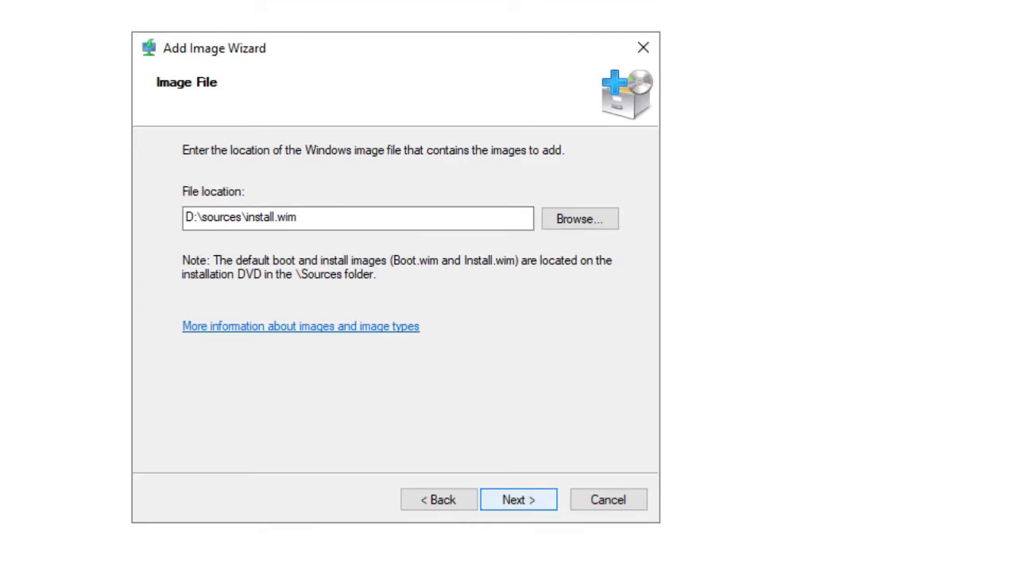
pyautogui.click(518, 500)
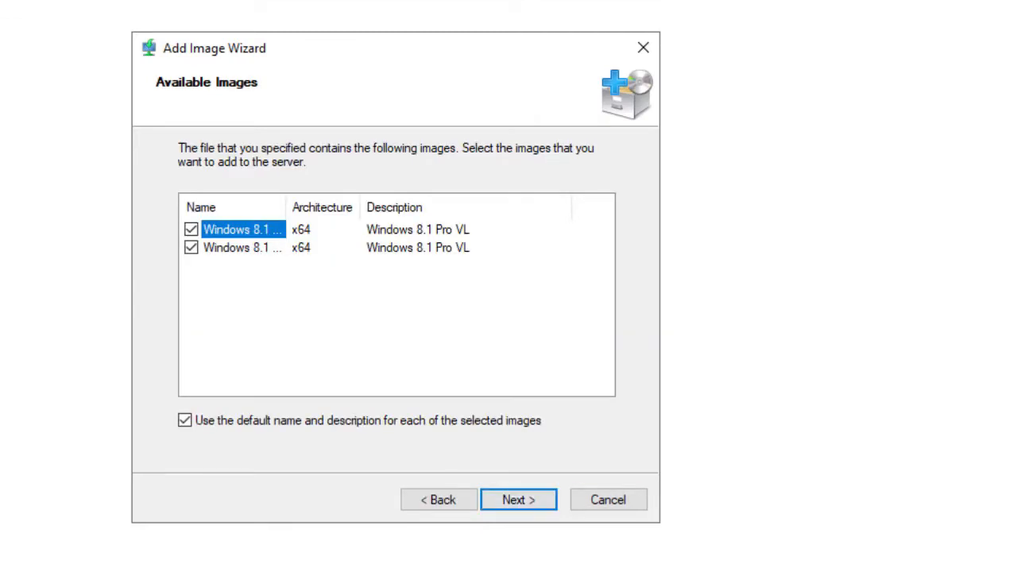
# Step: Keep only the first Windows 8.1 Pro VL image selected and finish adding it to the server
pyautogui.moveTo(286, 206); pyautogui.dragTo(357, 207)
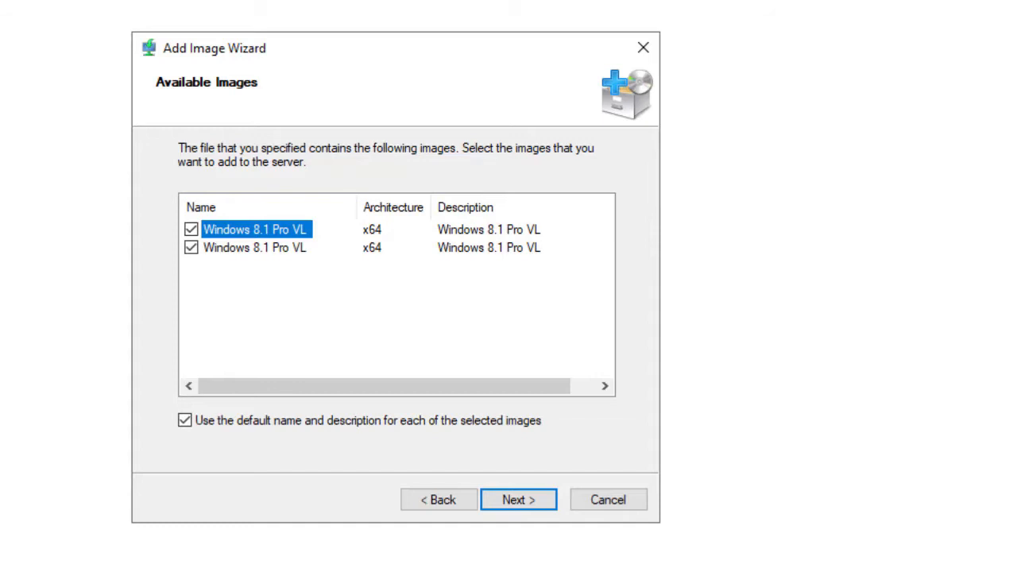
pyautogui.click(191, 248)
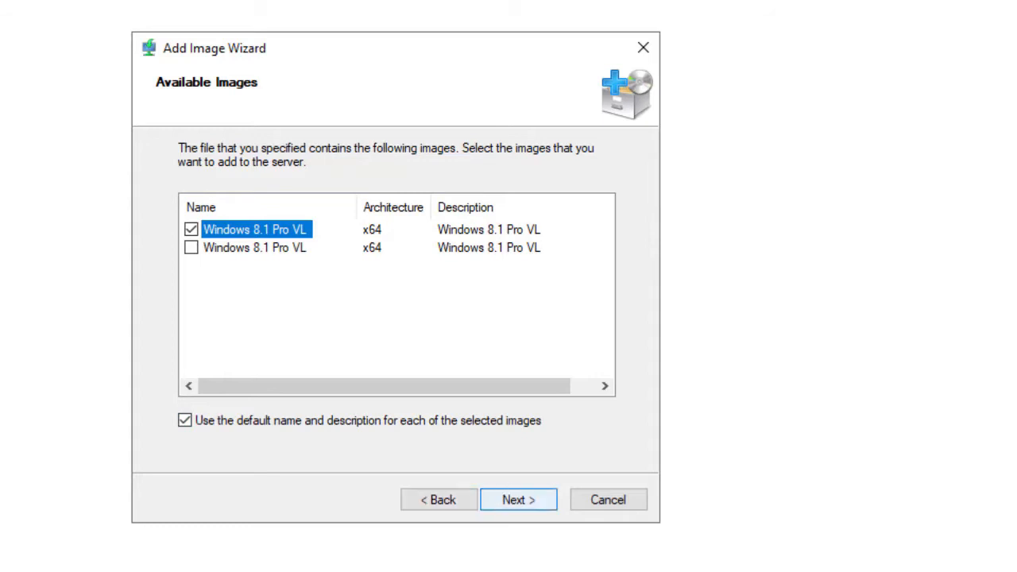
pyautogui.press('Return')
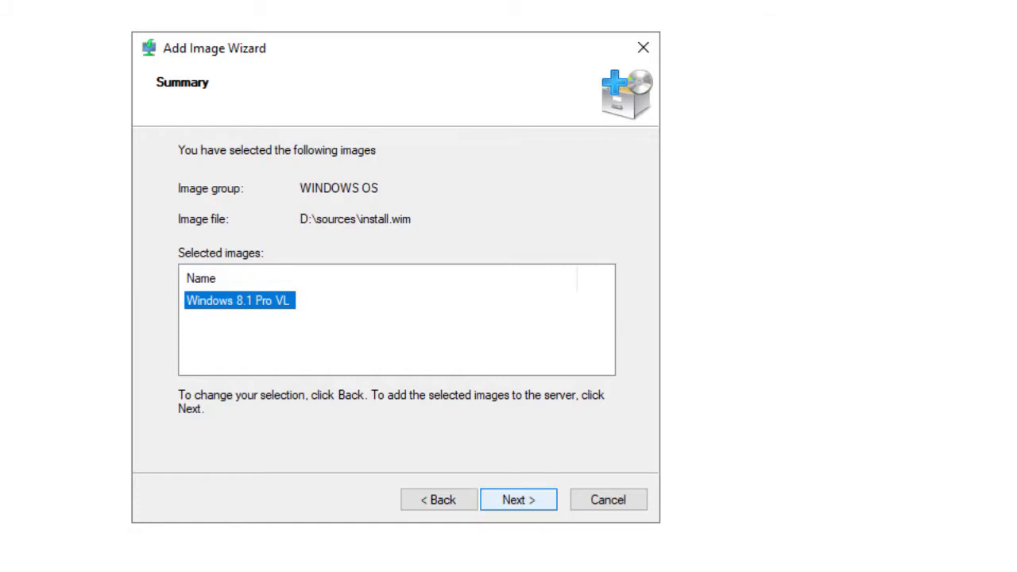
pyautogui.press('Return')
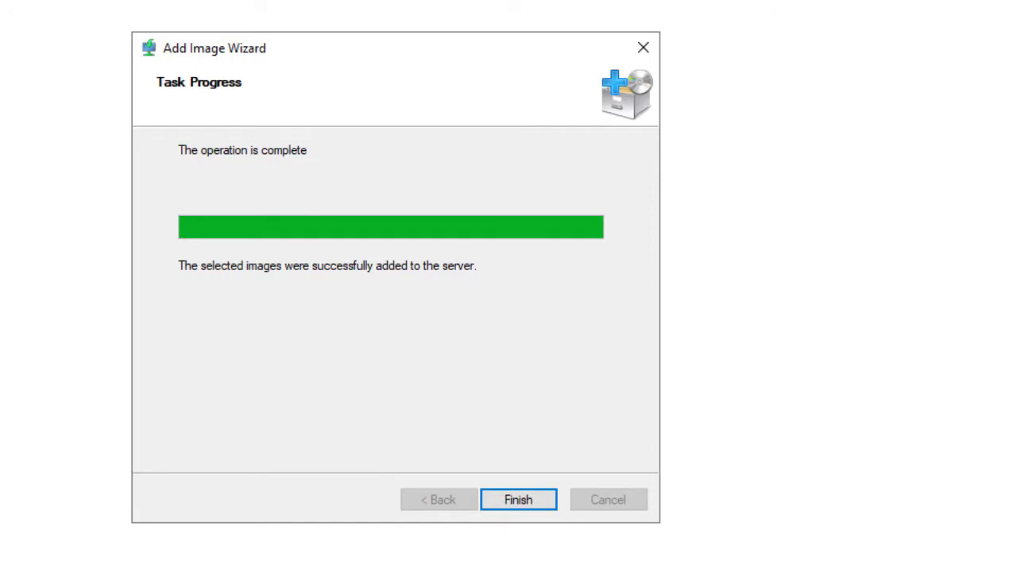
pyautogui.click(518, 499)
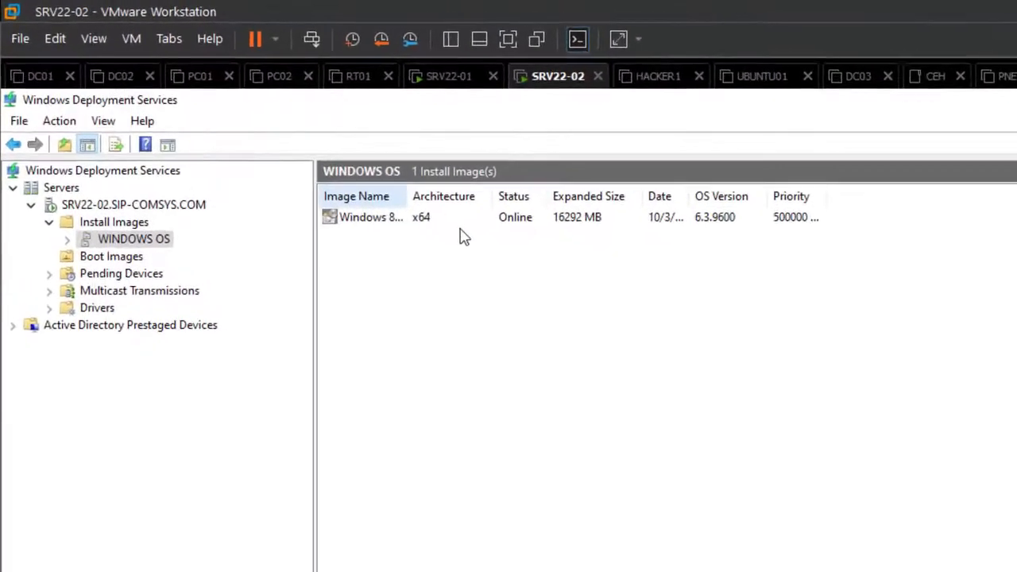
# Step: Select the Boot Images node of SRV22-02 and start the Add Boot Image wizard
pyautogui.click(460, 227)
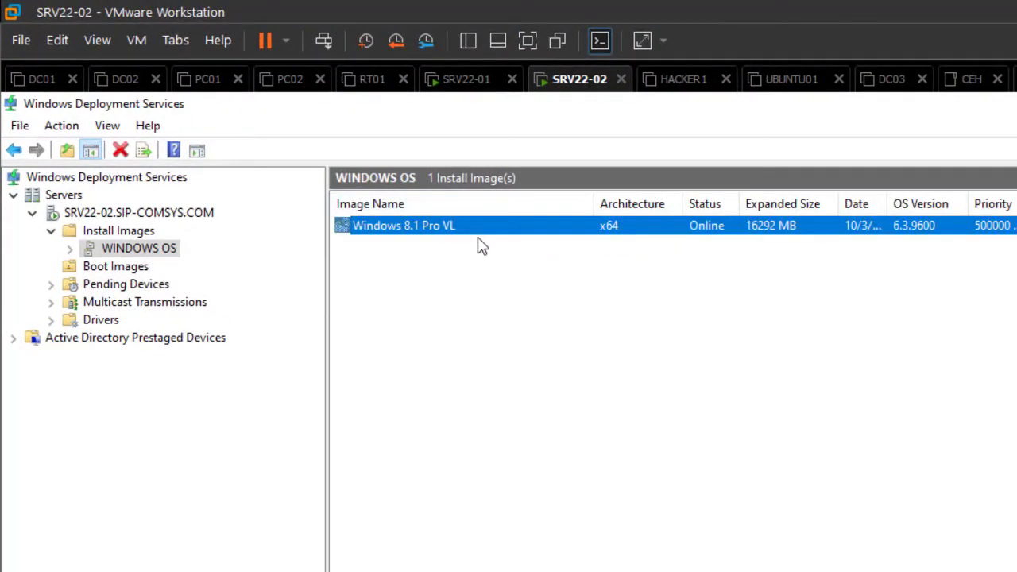
pyautogui.press('Tab')
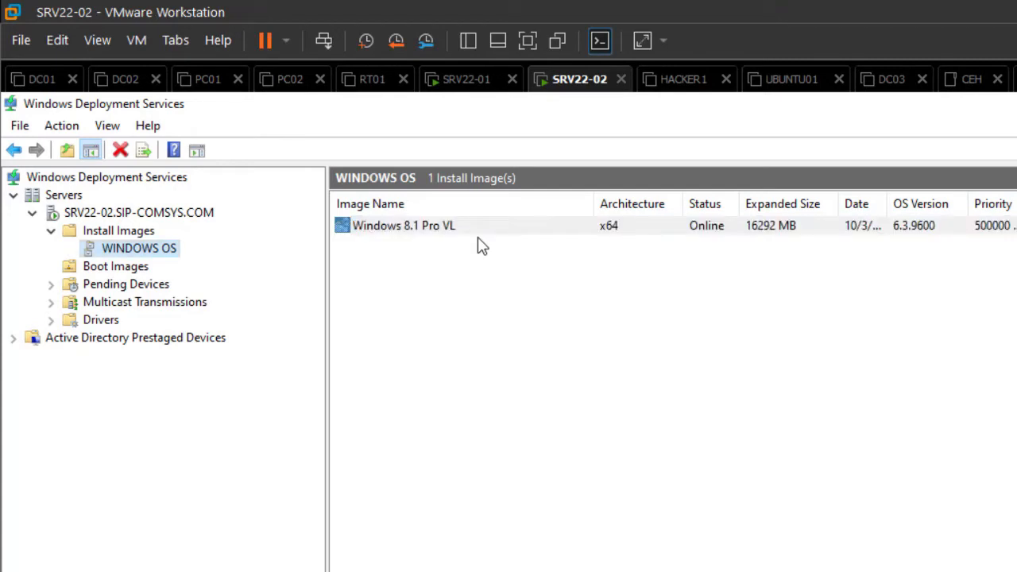
pyautogui.press('Up')
pyautogui.press('Down')
pyautogui.press('Down')
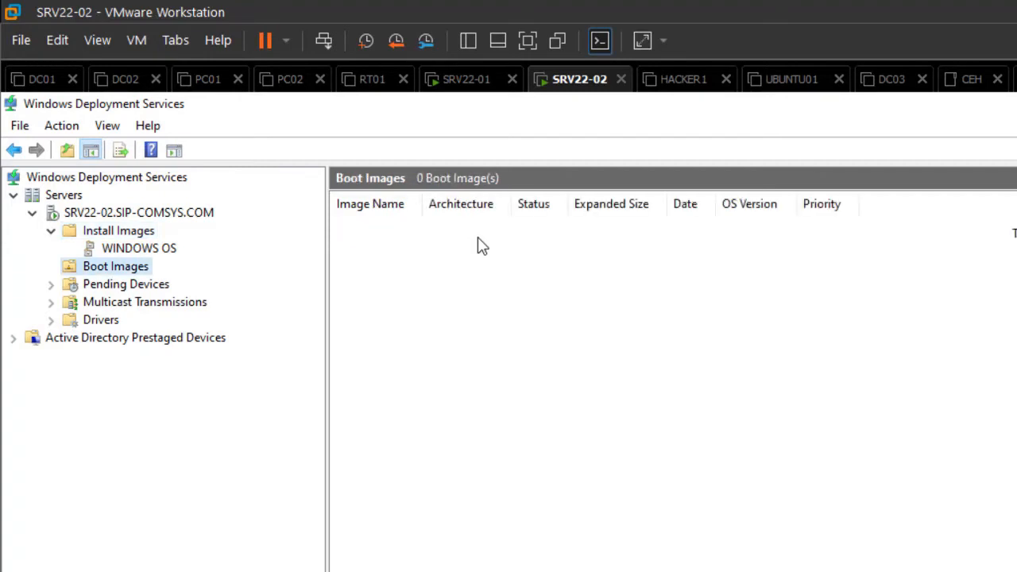
pyautogui.hotkey('shift', 'F10')
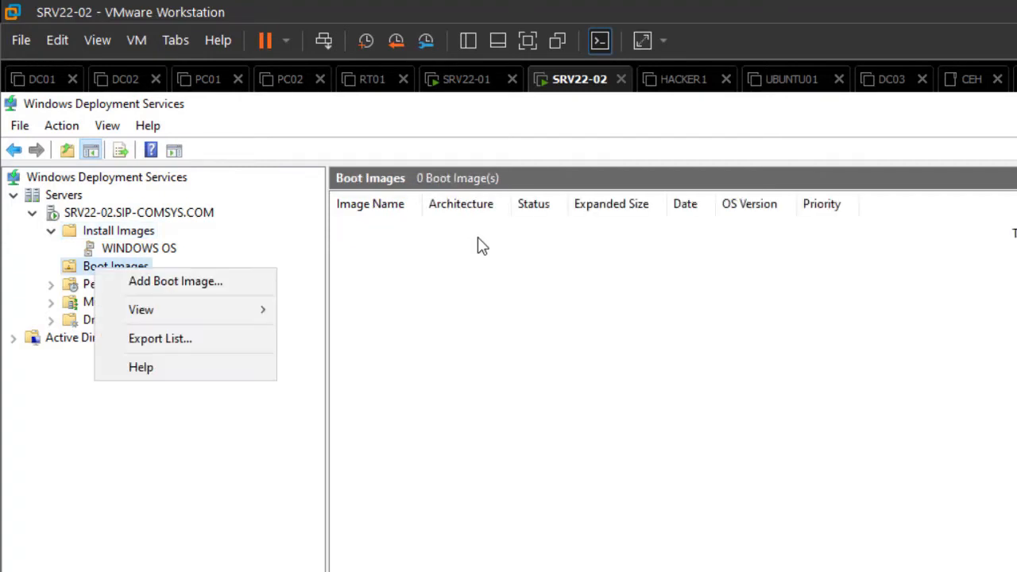
pyautogui.press('Down')
pyautogui.press('Return')
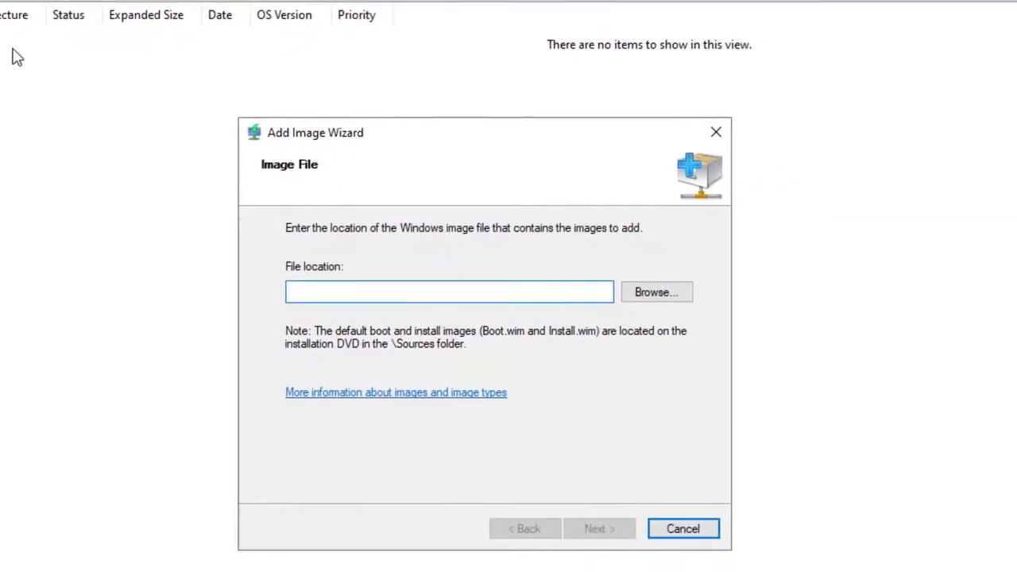
# Step: Browse to boot.wim in the disc's sources folder and use it as the boot image file
pyautogui.press('Tab')
pyautogui.press('Return')
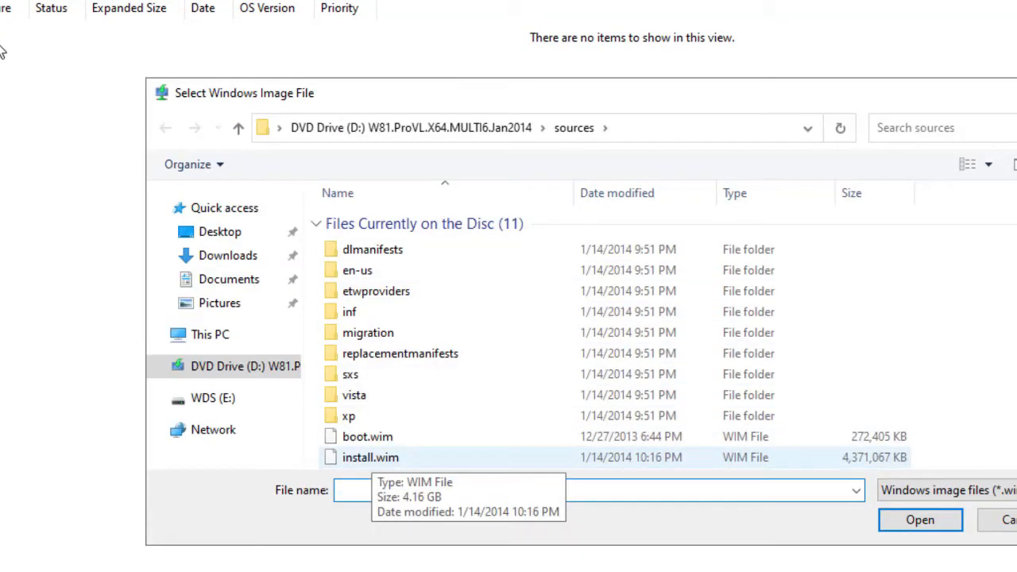
pyautogui.click(367, 436)
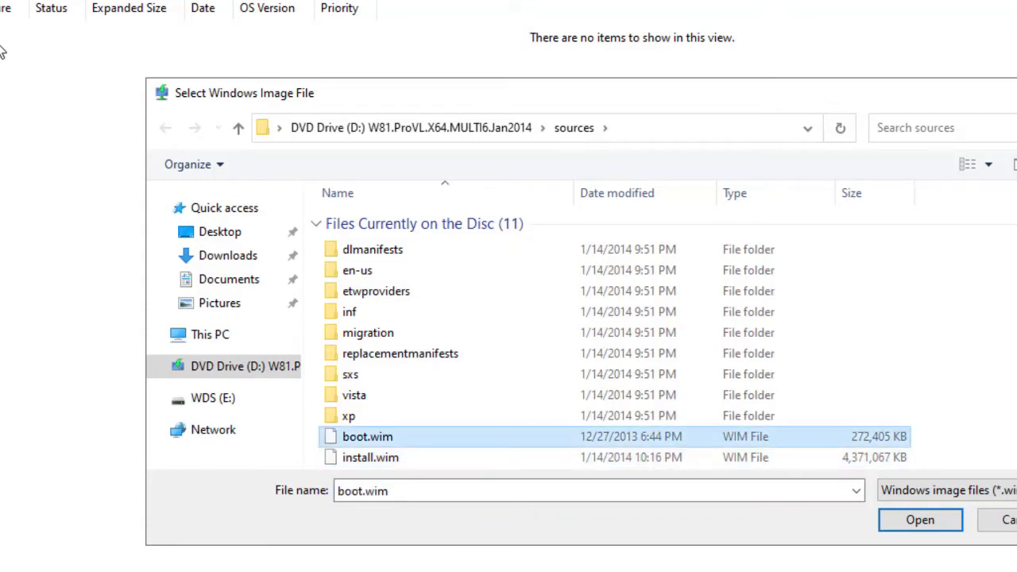
pyautogui.press('Return')
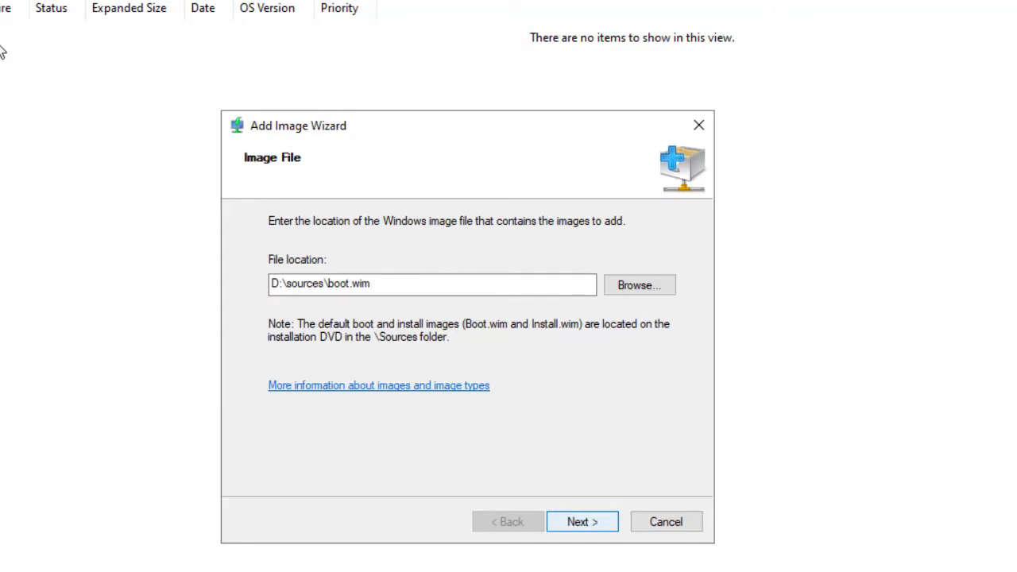
pyautogui.press('Return')
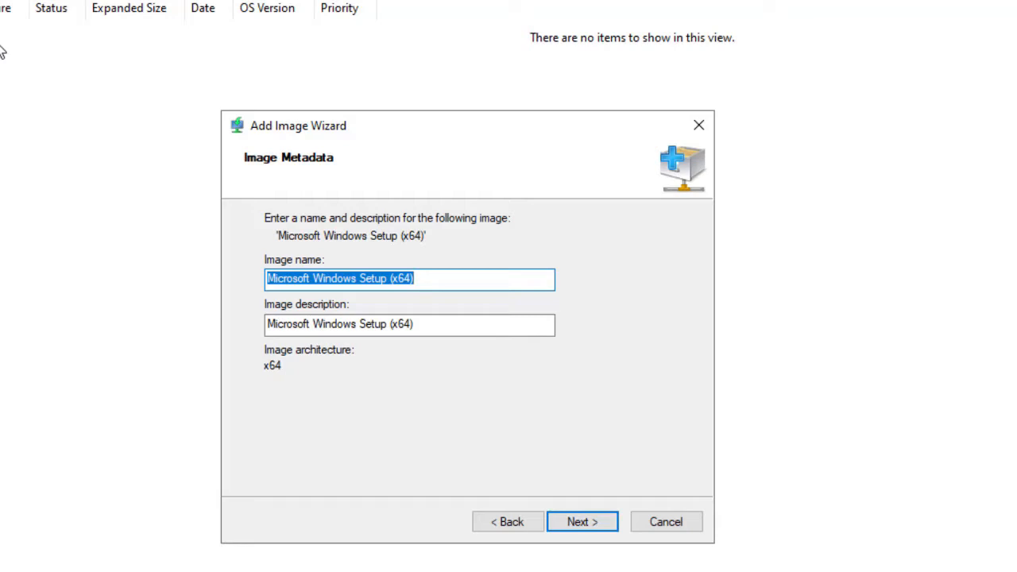
# Step: Rename the boot image to Microsoft Windows 8.1 (x64) and copy that name
pyautogui.hotkey('ctrl', 'Left')
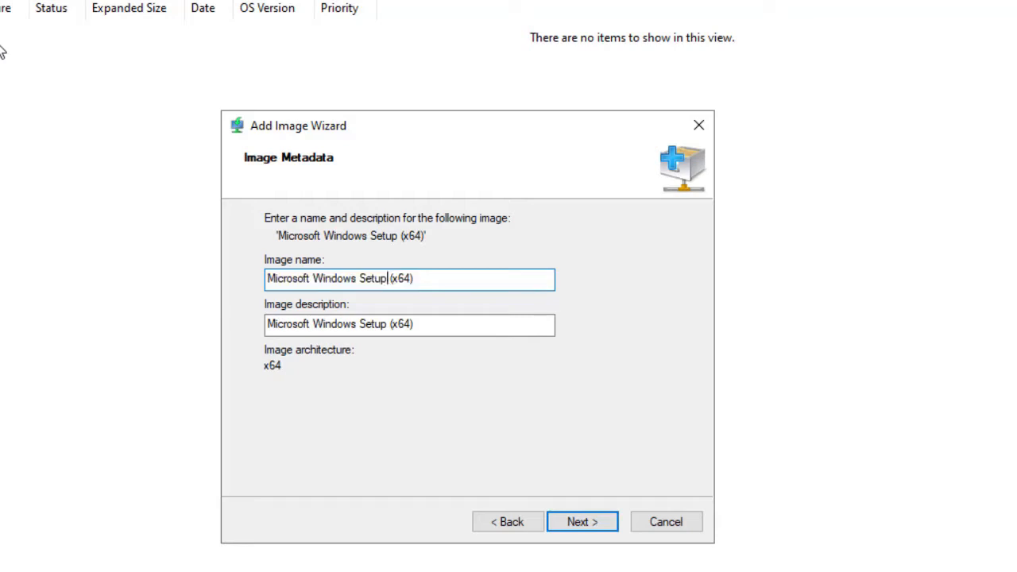
pyautogui.press('BackSpace')
pyautogui.press('BackSpace')
pyautogui.press('BackSpace')
pyautogui.press('BackSpace')
pyautogui.press('BackSpace')
pyautogui.press('BackSpace')
pyautogui.write('8.1')
pyautogui.hotkey('ctrl', 'a')
pyautogui.hotkey('shift', 'F10')
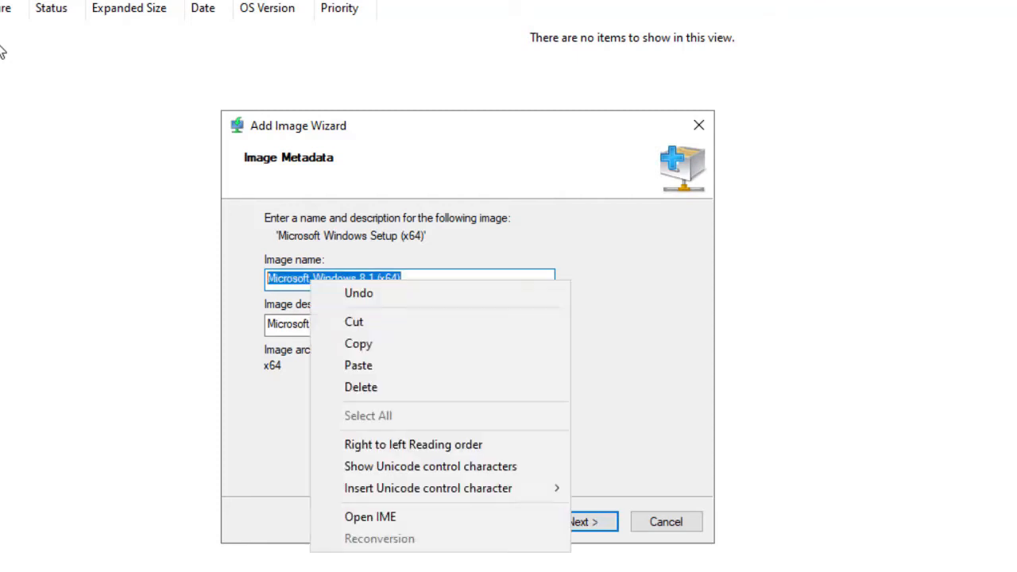
pyautogui.press('Down')
pyautogui.press('Down')
pyautogui.press('Down')
pyautogui.press('Return')
pyautogui.press('Tab')
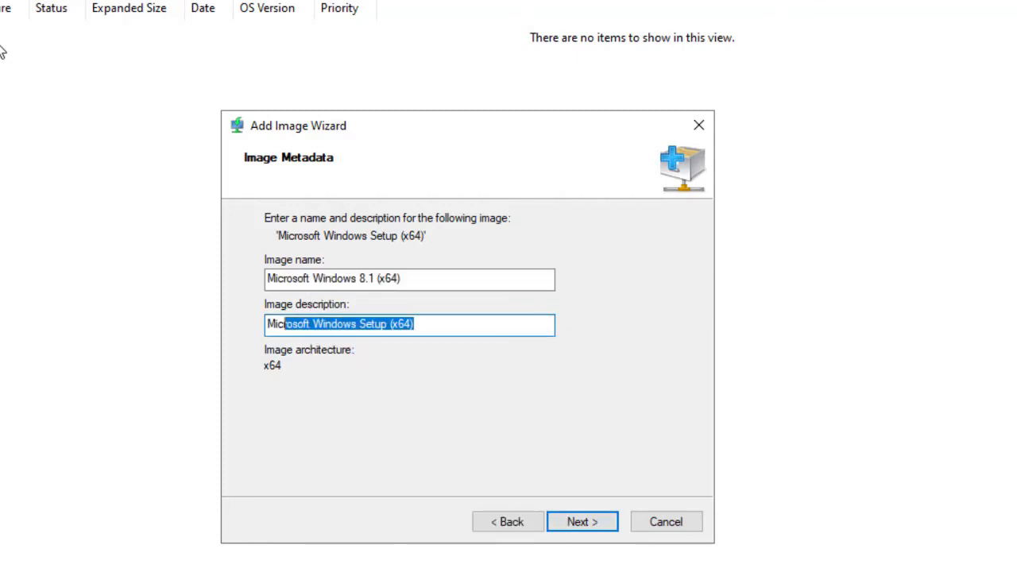
# Step: Paste the copied name as the image description and finish adding the boot image
pyautogui.hotkey('shift', 'F10')
pyautogui.press('Down')
pyautogui.press('Down')
pyautogui.press('Down')
pyautogui.press('Down')
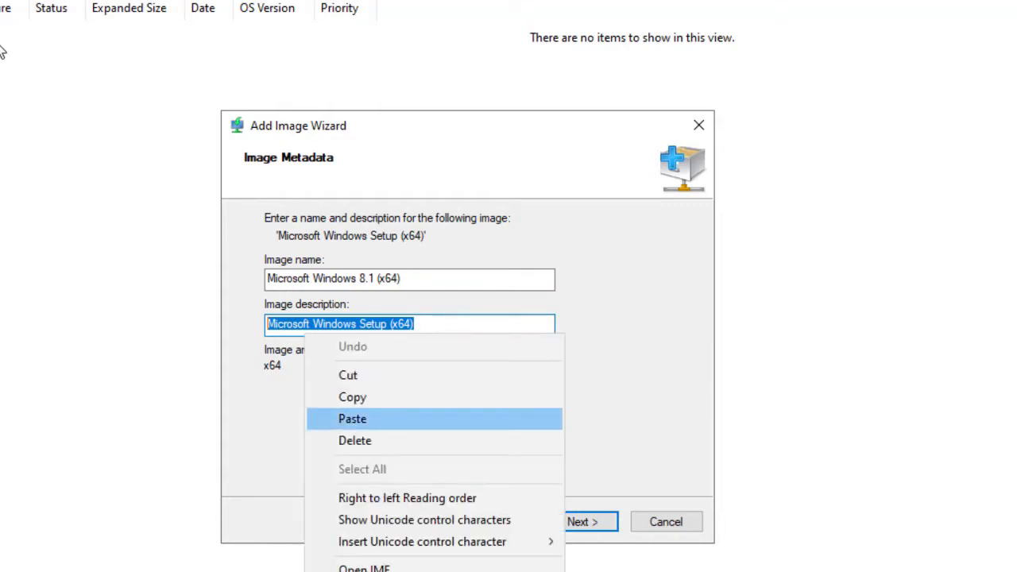
pyautogui.press('Return')
pyautogui.press('Return')
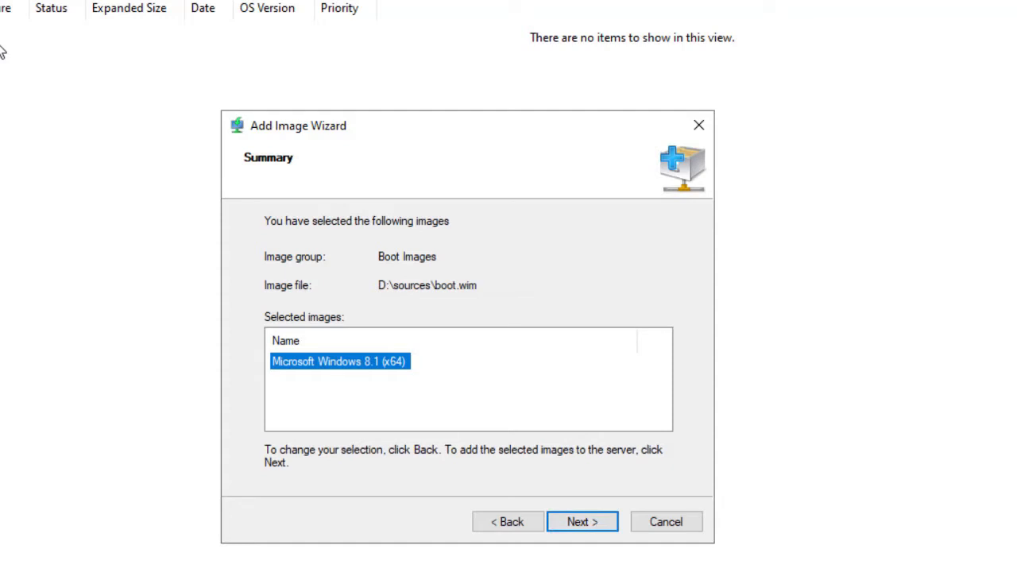
pyautogui.press('Return')
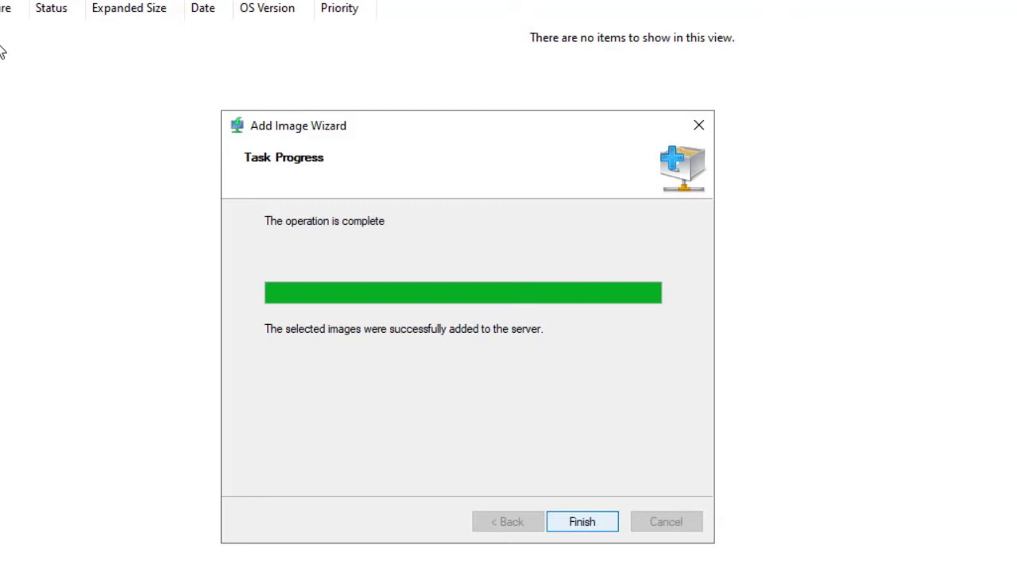
pyautogui.press('Return')
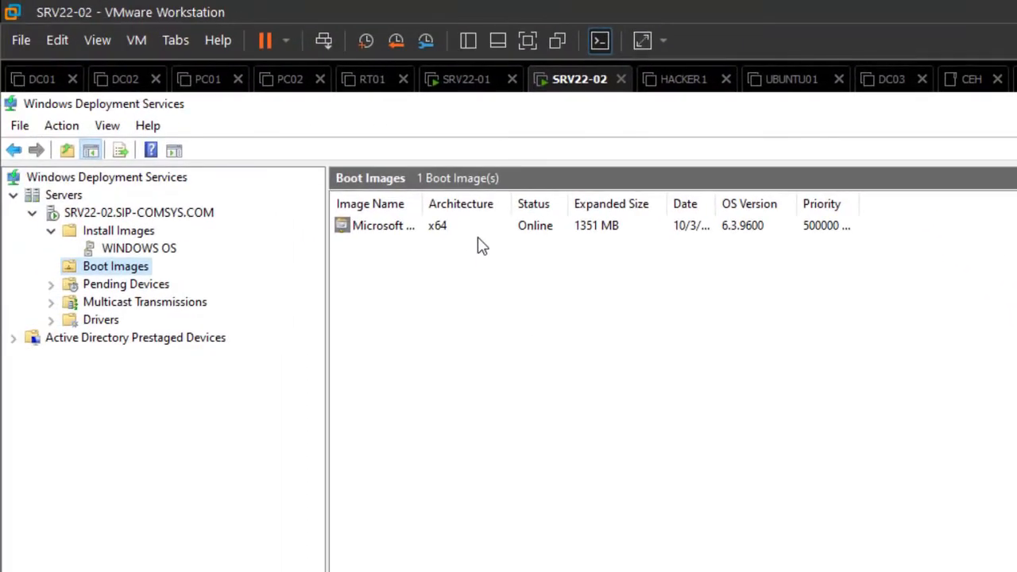
# Step: Review the Install Images and Boot Images nodes to check the added images
pyautogui.press('Up')
pyautogui.press('Up')
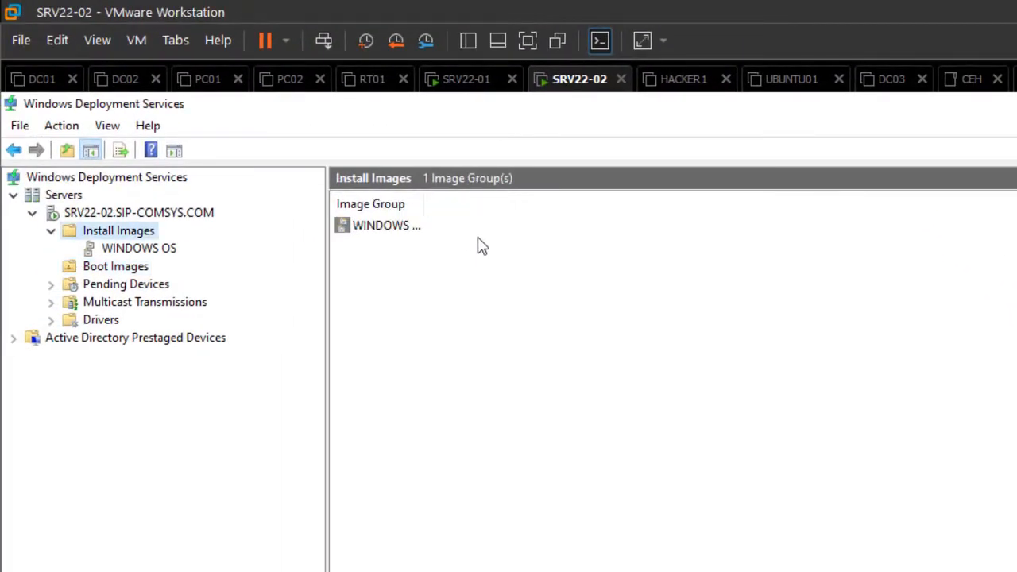
pyautogui.press('Down')
pyautogui.press('Down')
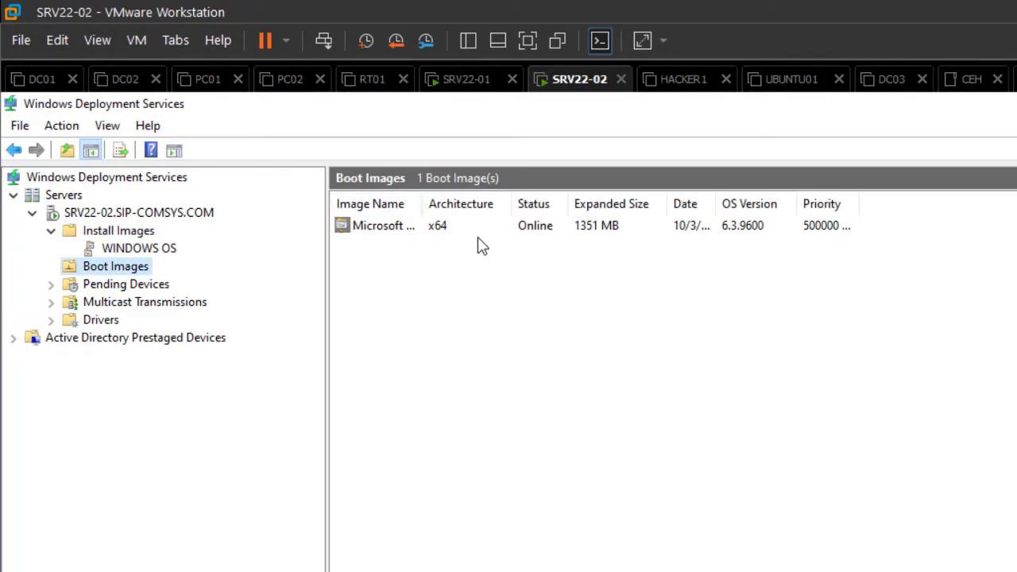
pyautogui.press('ctrl+KP_Add')
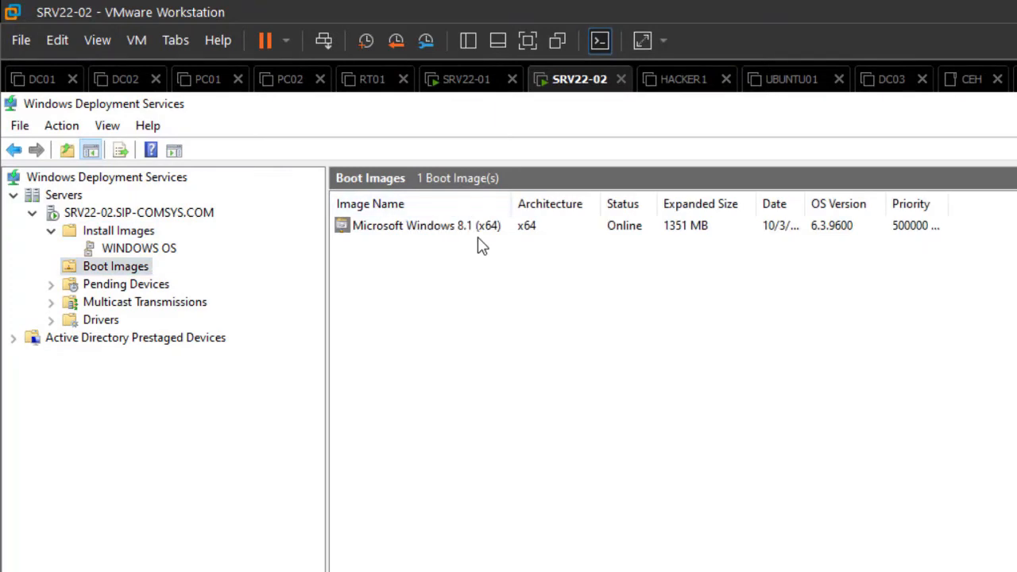
pyautogui.press('Up')
pyautogui.press('Left')
pyautogui.press('Down')
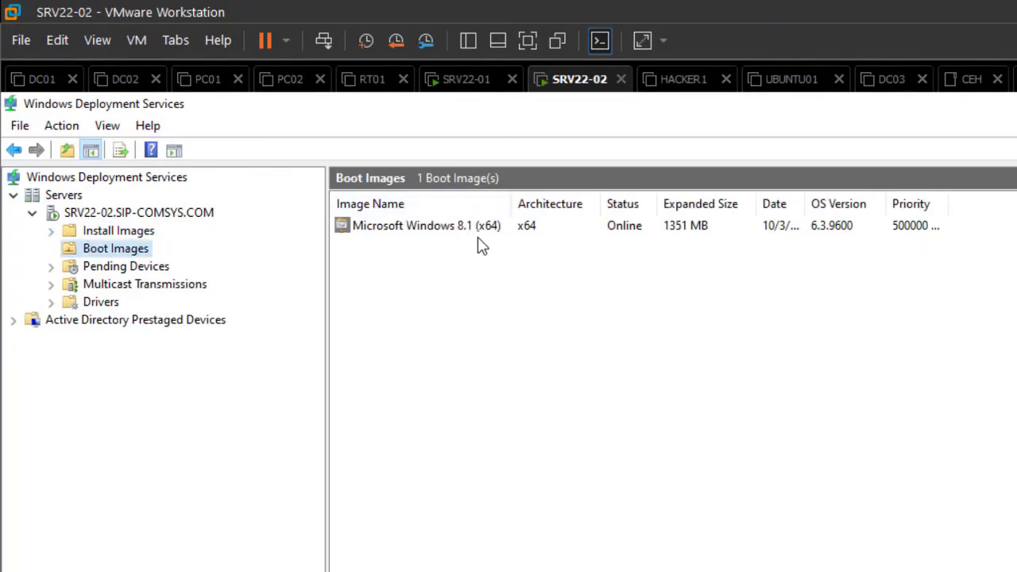
pyautogui.press('Up')
pyautogui.press('Down')
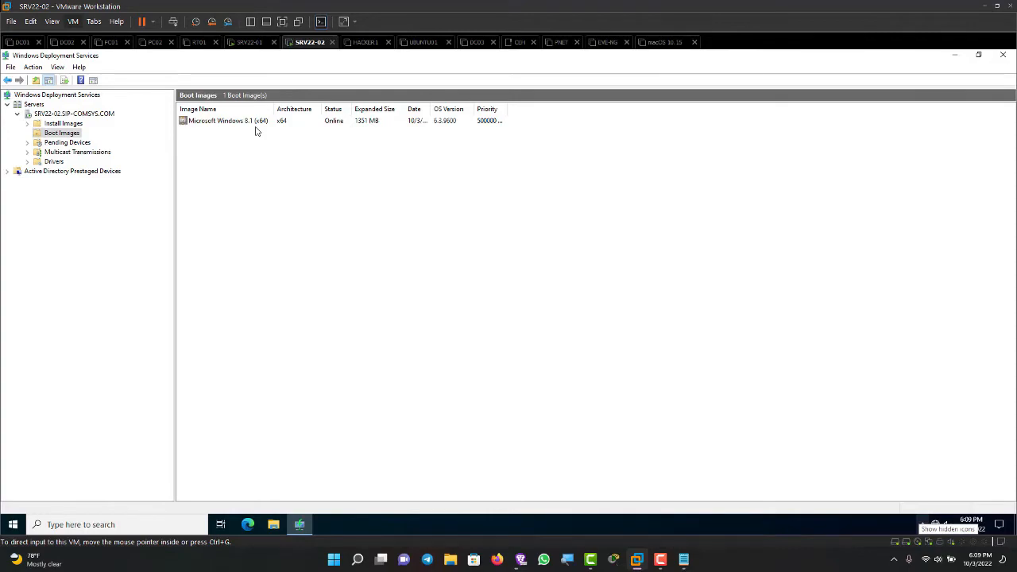
# Step: Mount the Windows 10 x64 Version 21H2 ISO in the virtual machine's CD/DVD drive
pyautogui.click(72, 21)
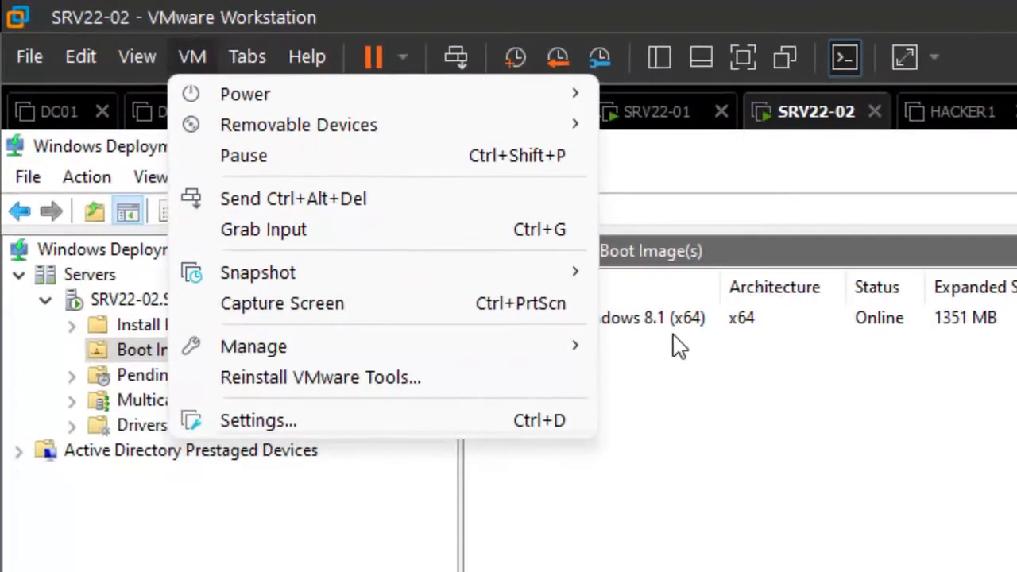
pyautogui.press('Return')
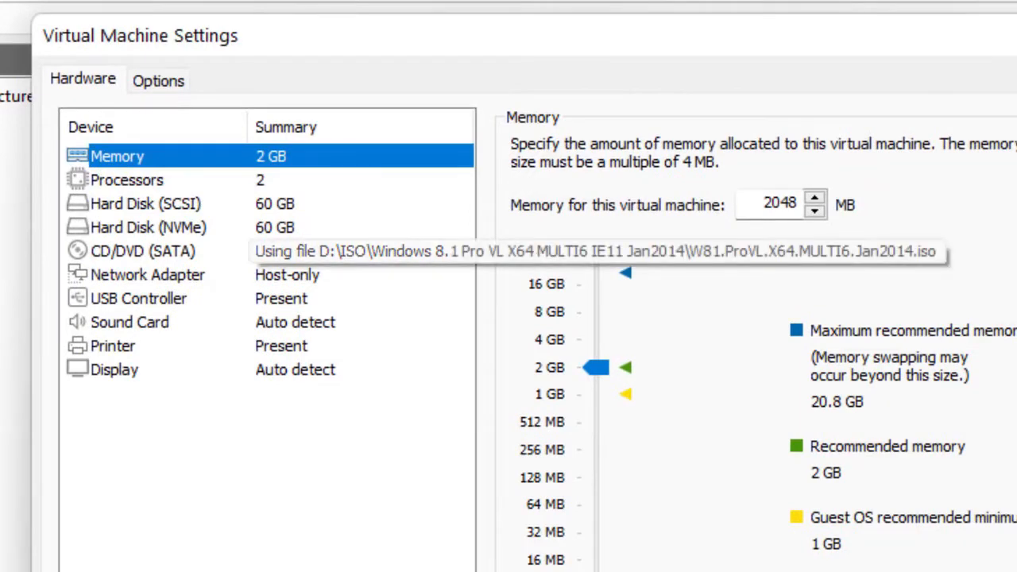
pyautogui.click(270, 251)
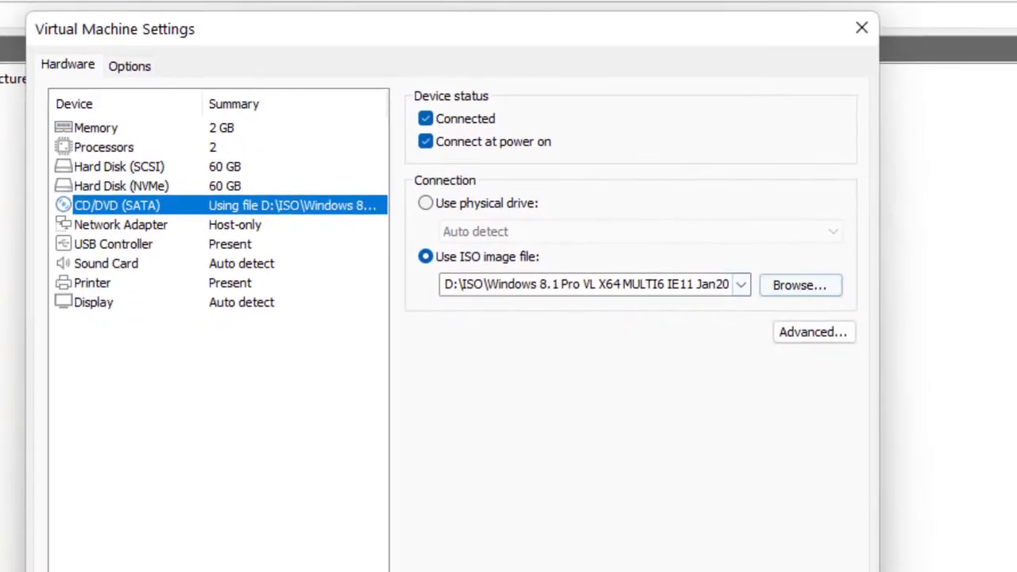
pyautogui.click(799, 284)
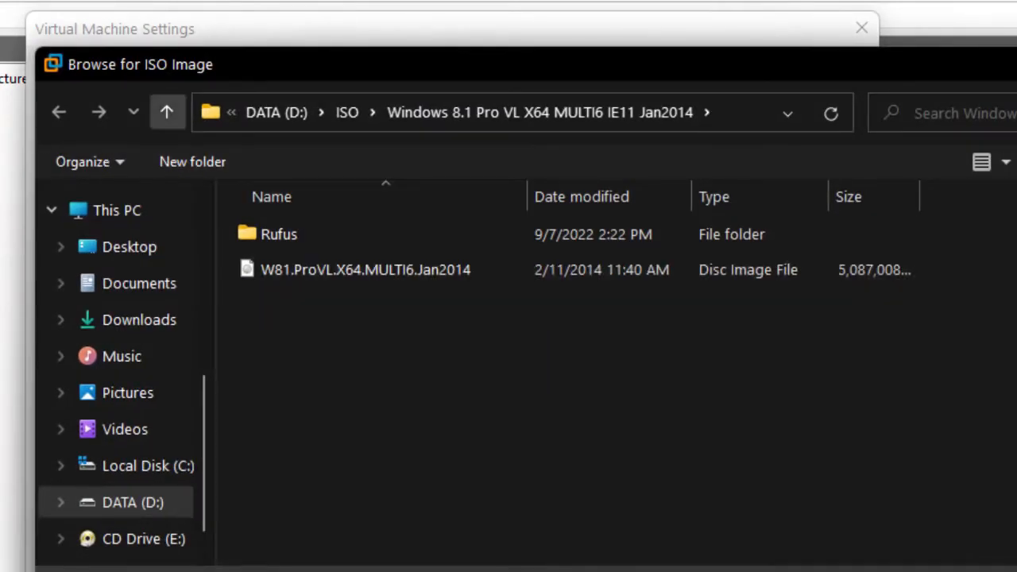
pyautogui.click(166, 112)
pyautogui.scroll(-1, 477, 406)
pyautogui.scroll(-6, 476, 408)
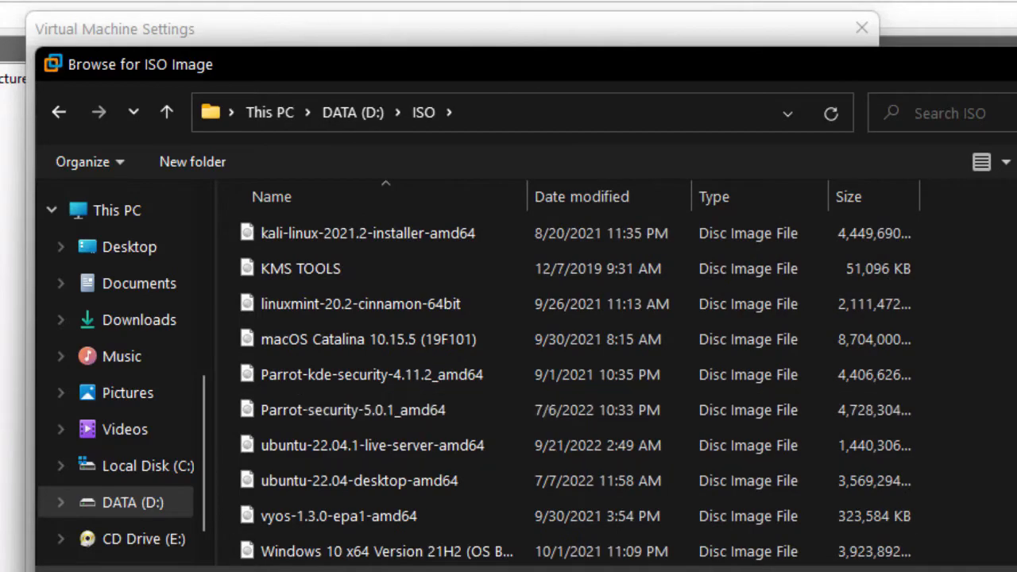
pyautogui.click(382, 551)
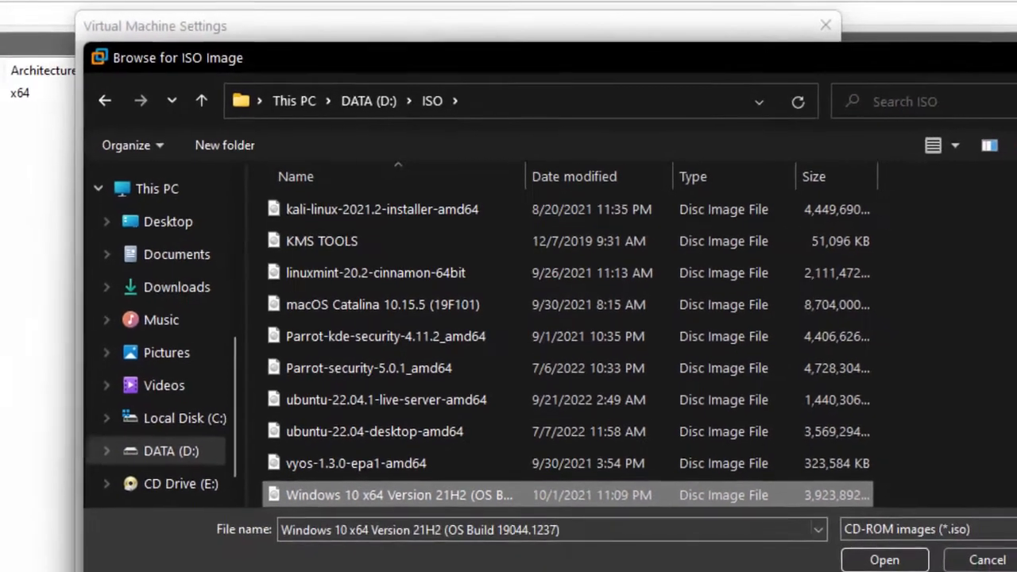
pyautogui.press('Return')
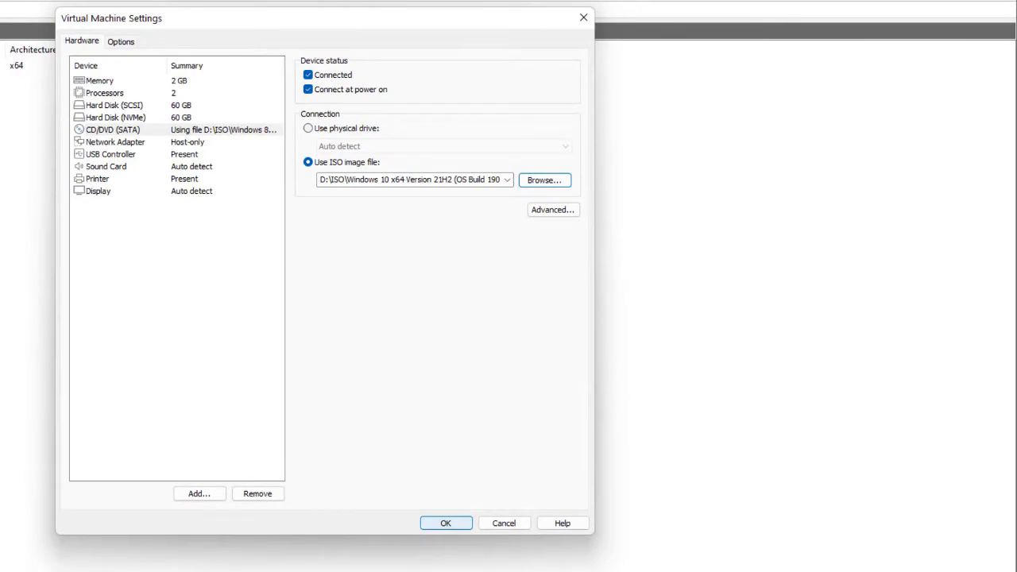
pyautogui.press('Return')
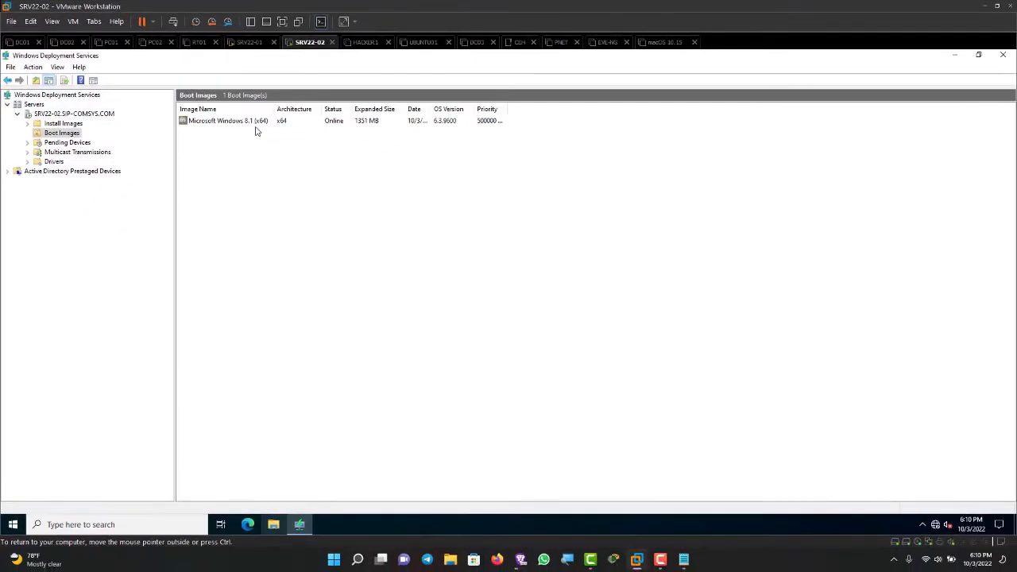
# Step: Start adding a boot image, using boot.wim from the disc's sources folder as the image file
pyautogui.press('super+e')
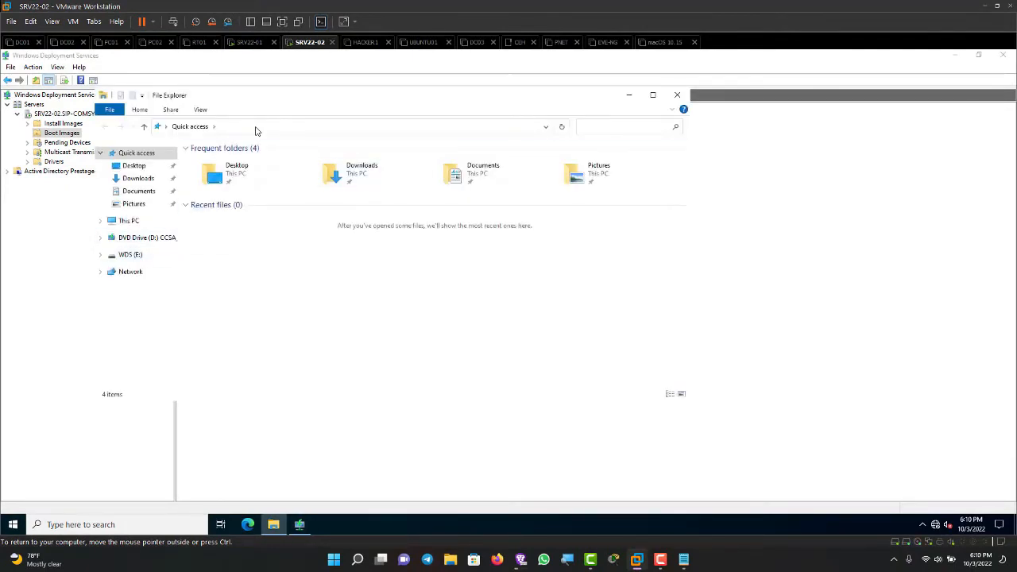
pyautogui.hotkey('alt', 'F4')
pyautogui.hotkey('shift', 'F10')
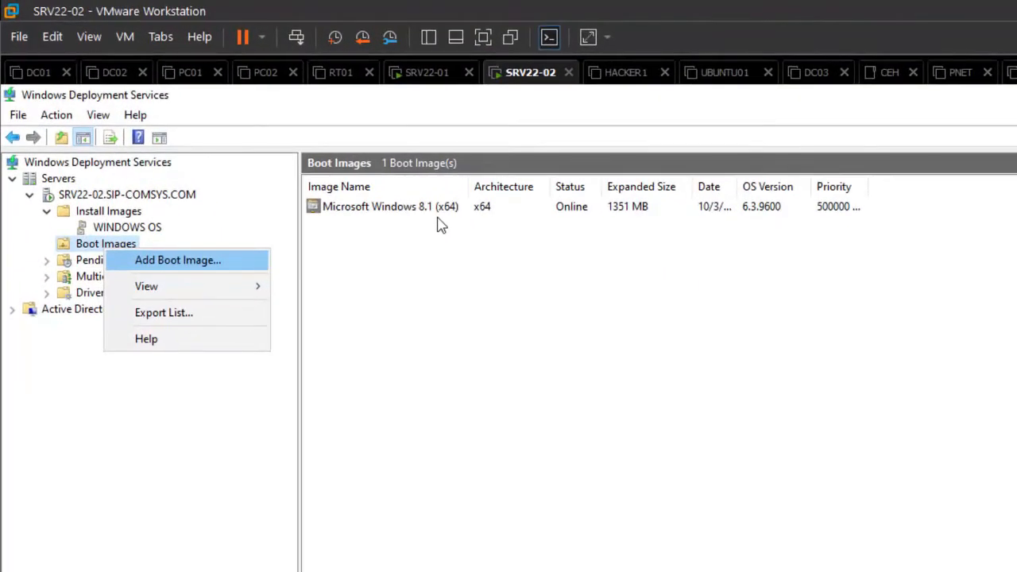
pyautogui.press('Return')
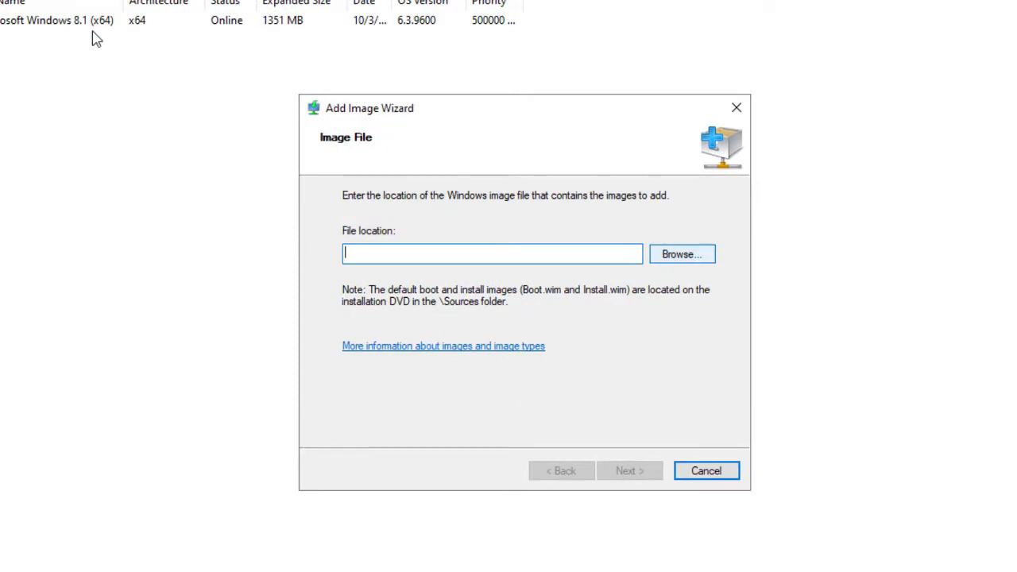
pyautogui.click(682, 254)
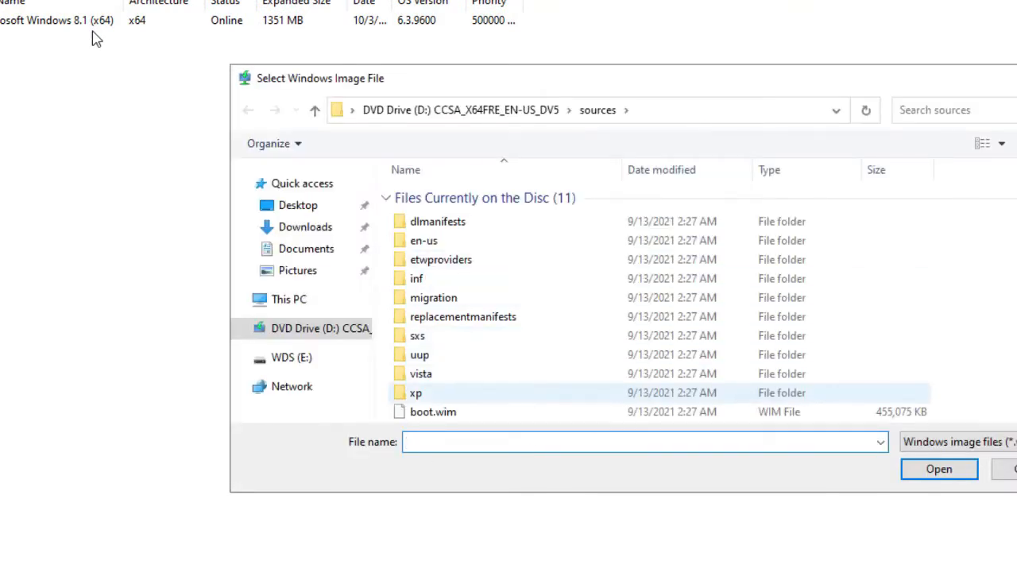
pyautogui.click(433, 410)
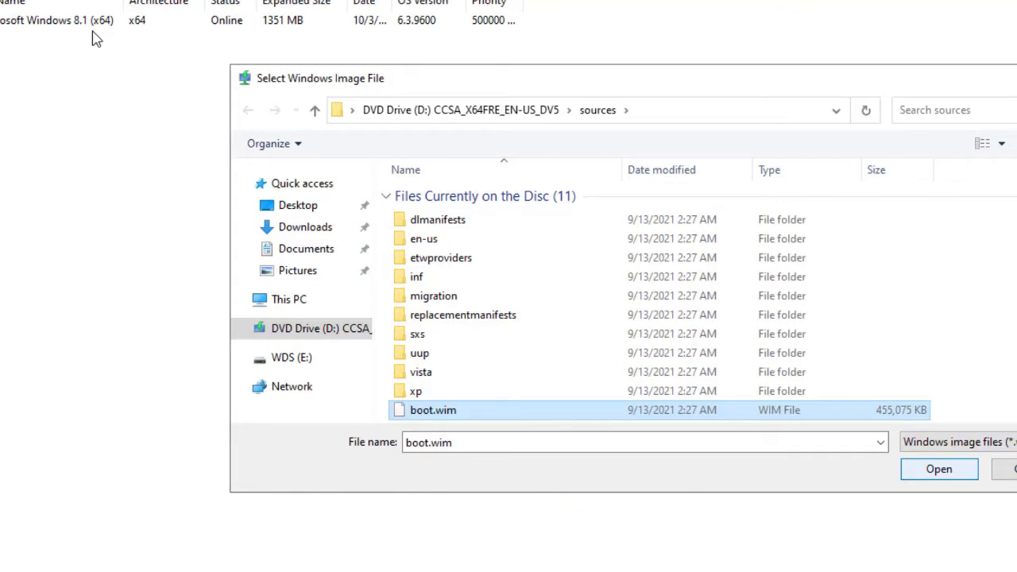
pyautogui.press('Return')
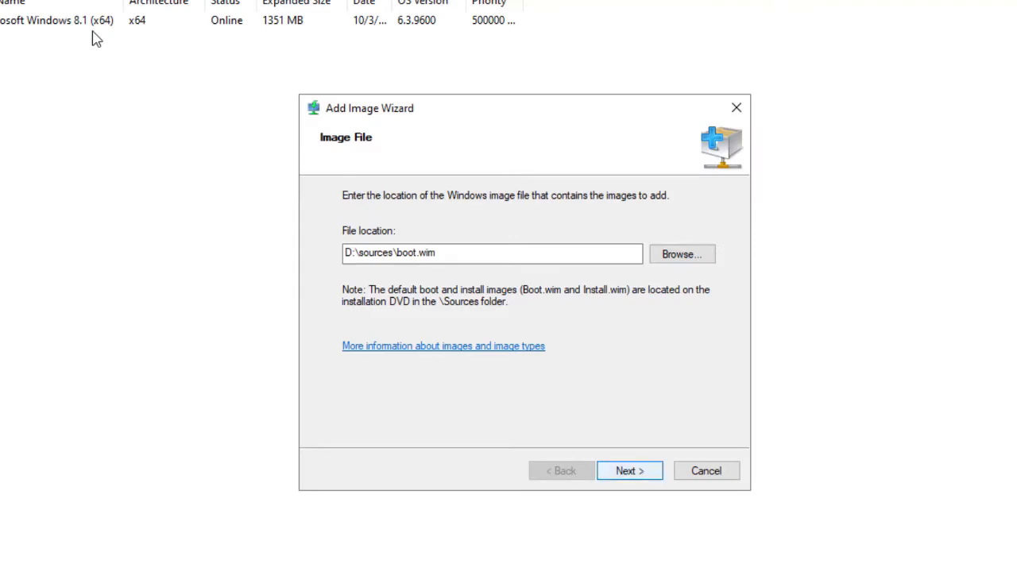
pyautogui.press('Return')
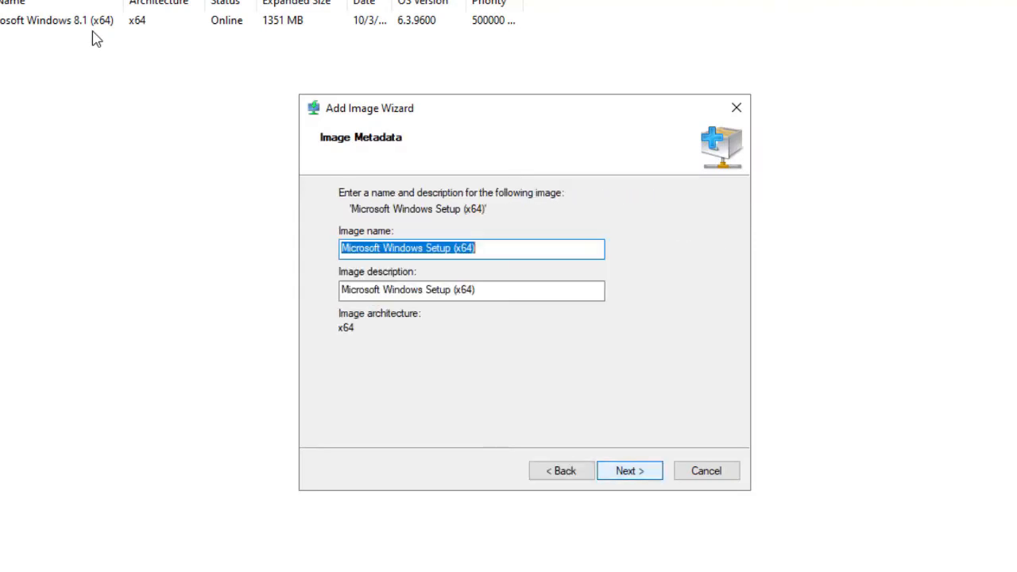
# Step: Rename the boot image to Microsoft Windows 10 (x64) and copy that name
pyautogui.press('Left')
pyautogui.press('Left')
pyautogui.press('Left')
pyautogui.press('Left')
pyautogui.press('Left')
pyautogui.press('Left')
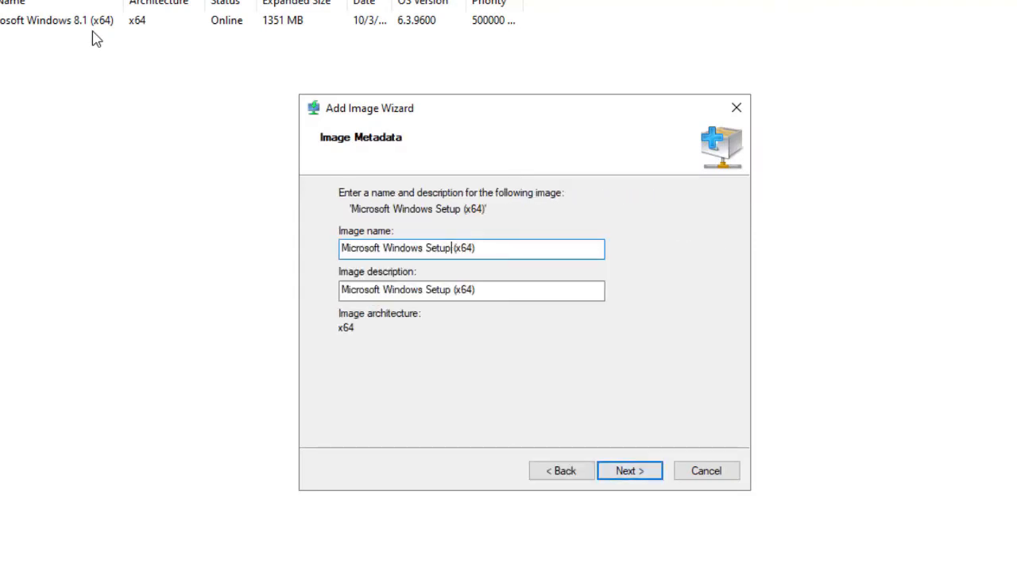
pyautogui.press('BackSpace')
pyautogui.press('BackSpace')
pyautogui.press('BackSpace')
pyautogui.press('BackSpace')
pyautogui.press('BackSpace')
pyautogui.write('10')
pyautogui.press('End')
pyautogui.hotkey('shift', 'Home')
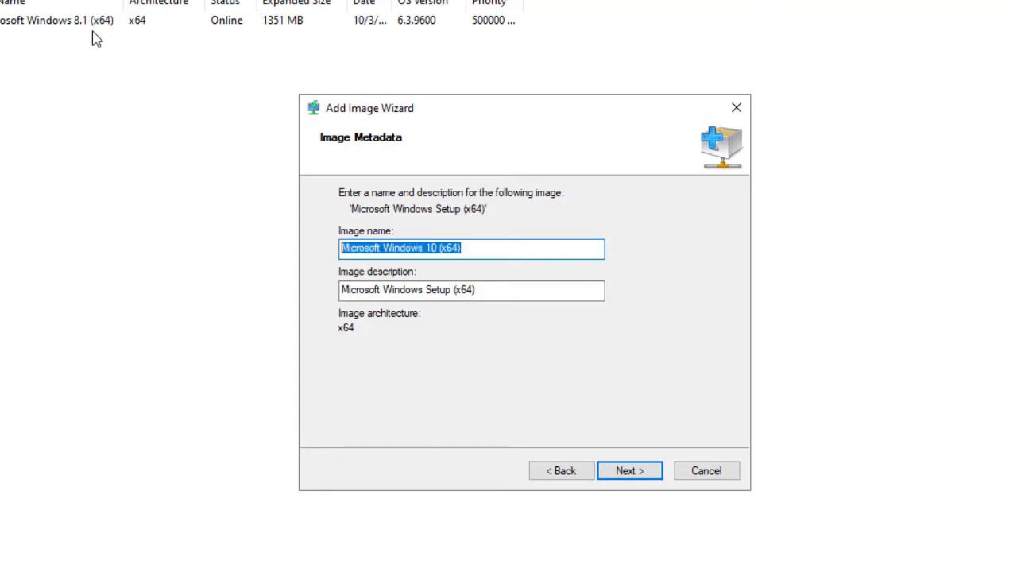
pyautogui.hotkey('shift', 'F10')
pyautogui.press('Down')
pyautogui.press('Down')
pyautogui.press('Down')
pyautogui.press('Return')
# Step: Paste the copied name as the image description and finish adding the boot image
pyautogui.press('Tab')
pyautogui.press('End')
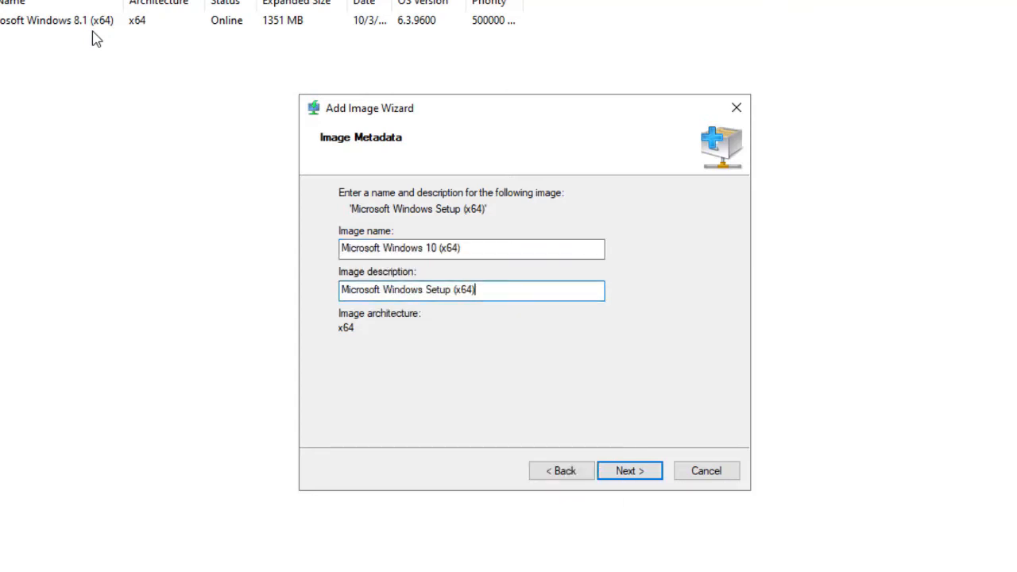
pyautogui.hotkey('shift', 'Home')
pyautogui.hotkey('shift', 'F10')
pyautogui.press('Down')
pyautogui.press('Down')
pyautogui.press('Down')
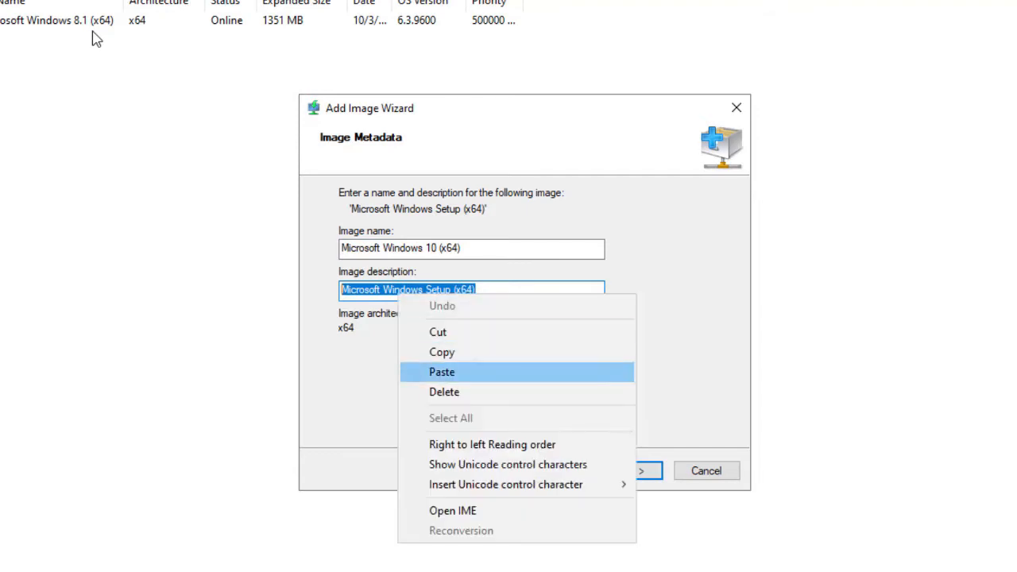
pyautogui.press('Return')
pyautogui.press('Return')
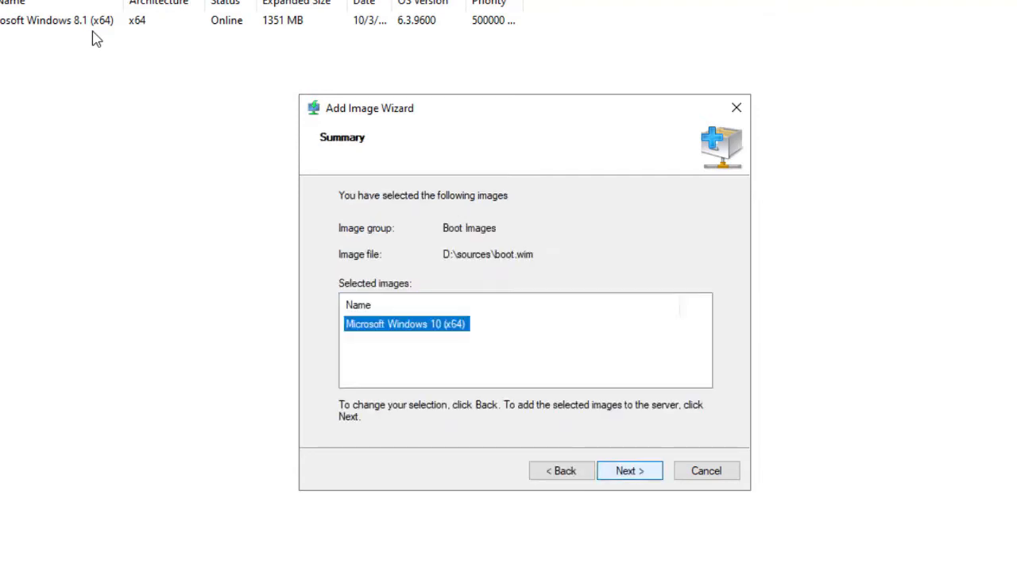
pyautogui.press('Return')
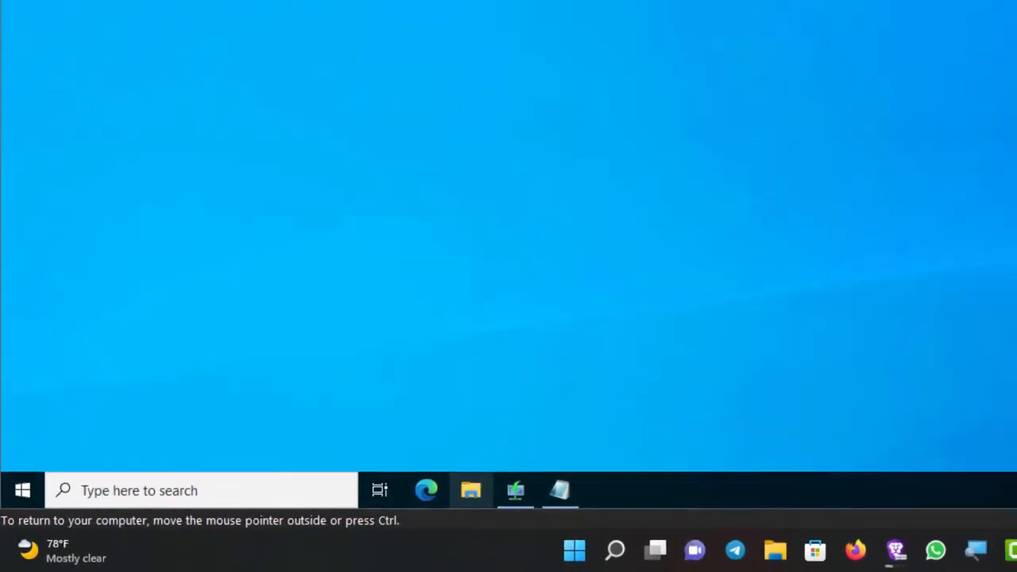
# Step: Open the disc's sources folder in File Explorer and copy install.esd
pyautogui.click(499, 486)
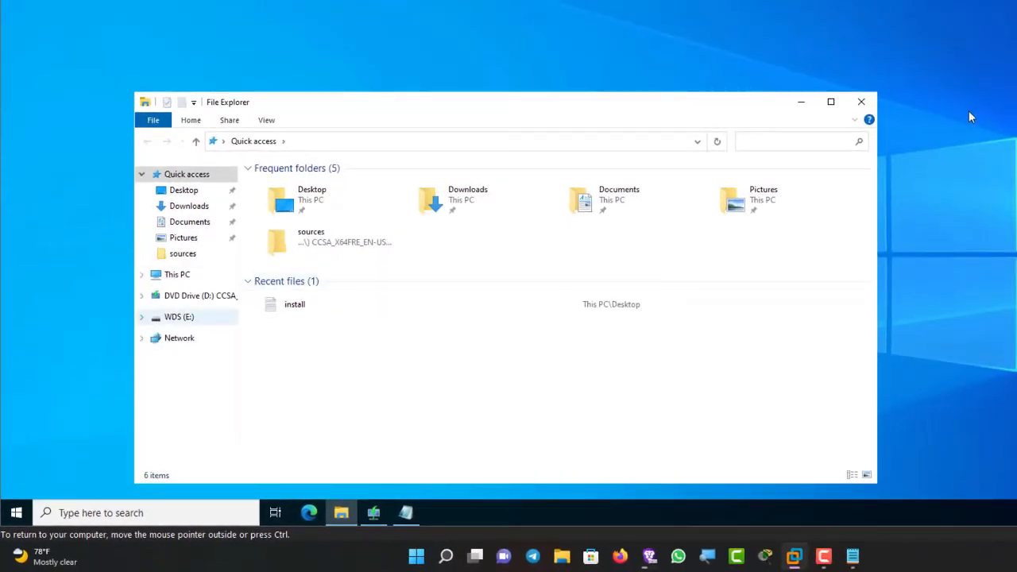
pyautogui.click(199, 296)
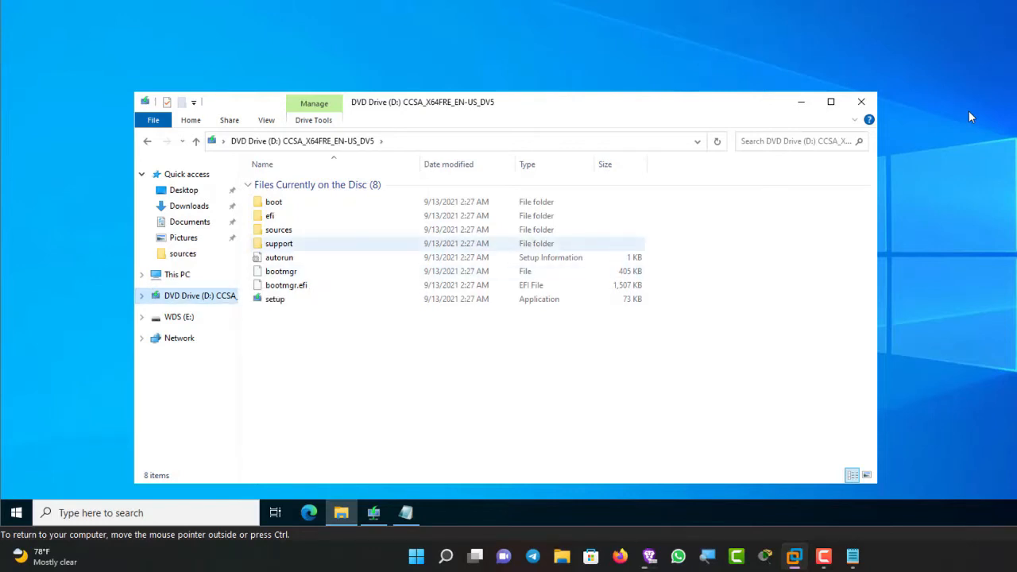
pyautogui.doubleClick(278, 230)
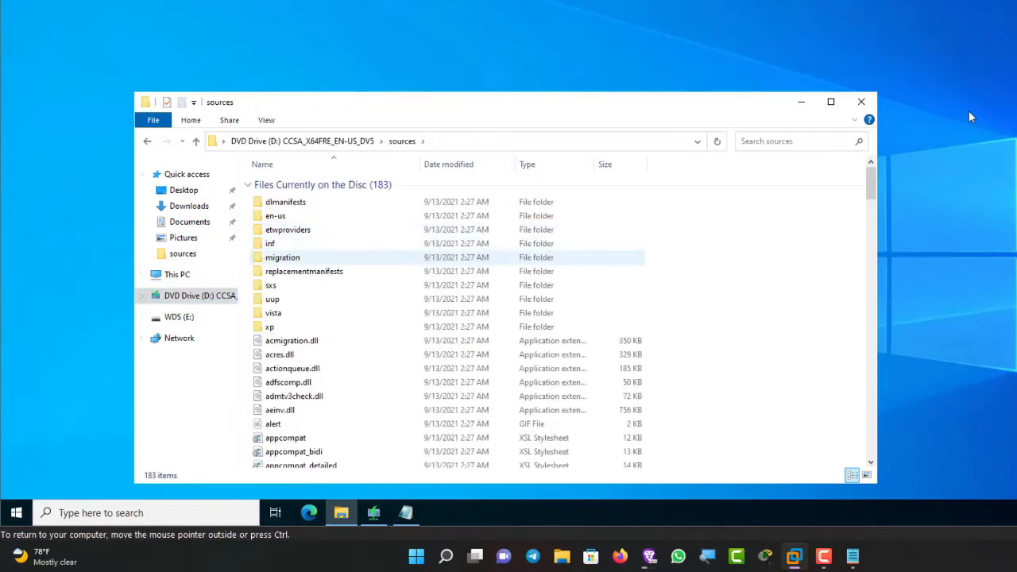
pyautogui.scroll(-18, 334, 321)
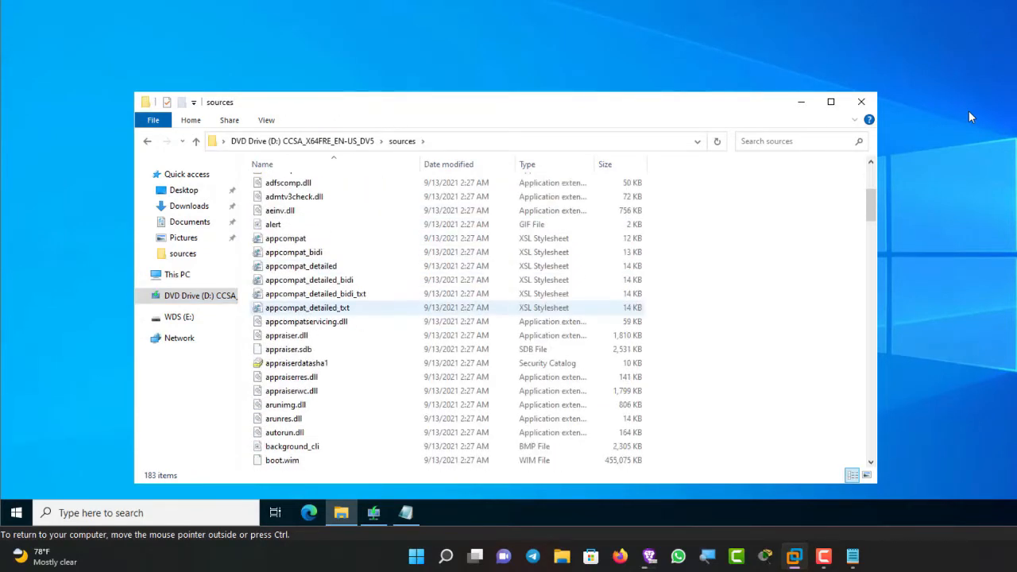
pyautogui.scroll(-1, 334, 349)
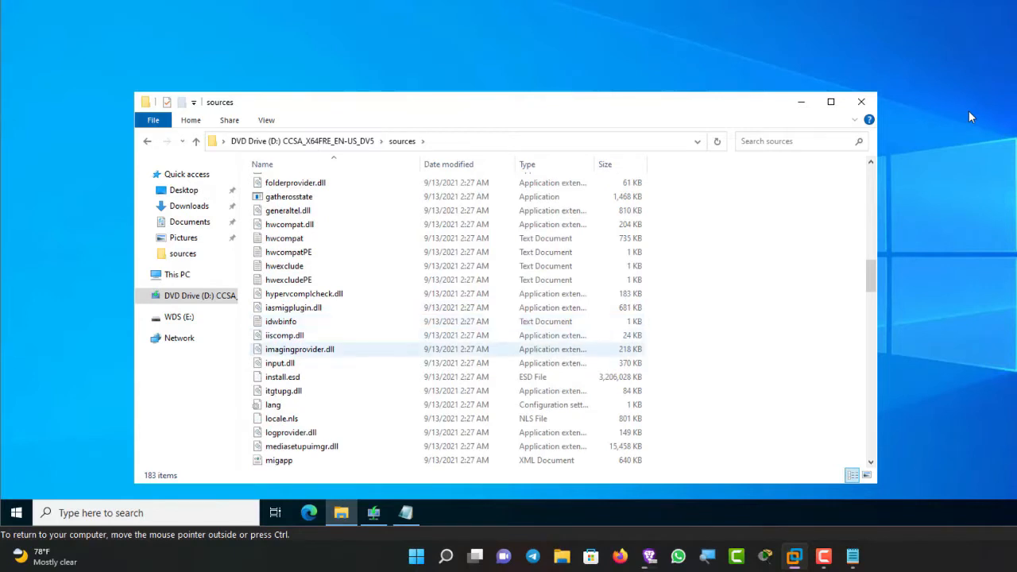
pyautogui.click(289, 280)
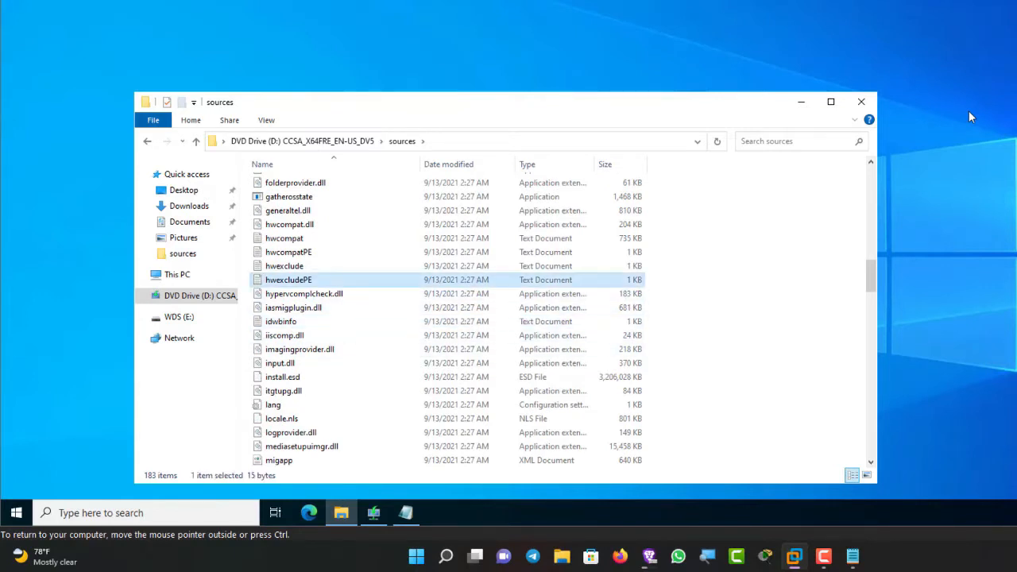
pyautogui.click(293, 307)
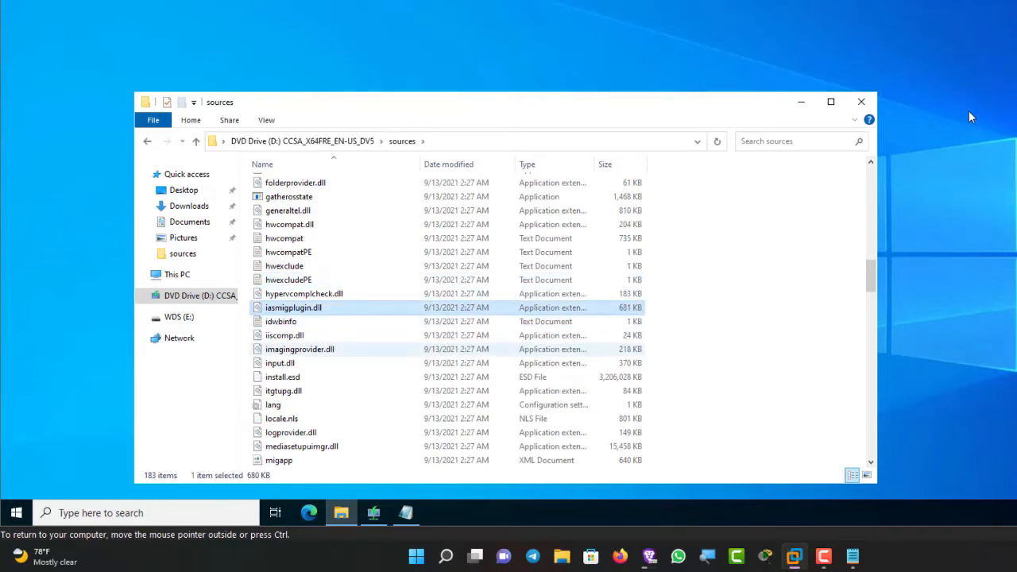
pyautogui.click(282, 376)
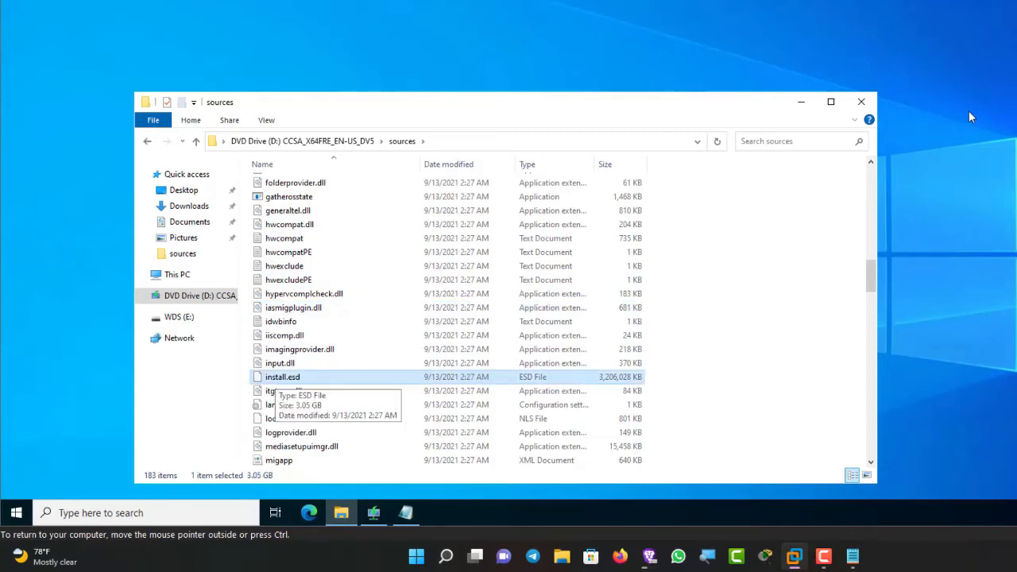
pyautogui.hotkey('shift', 'F10')
pyautogui.press('Escape')
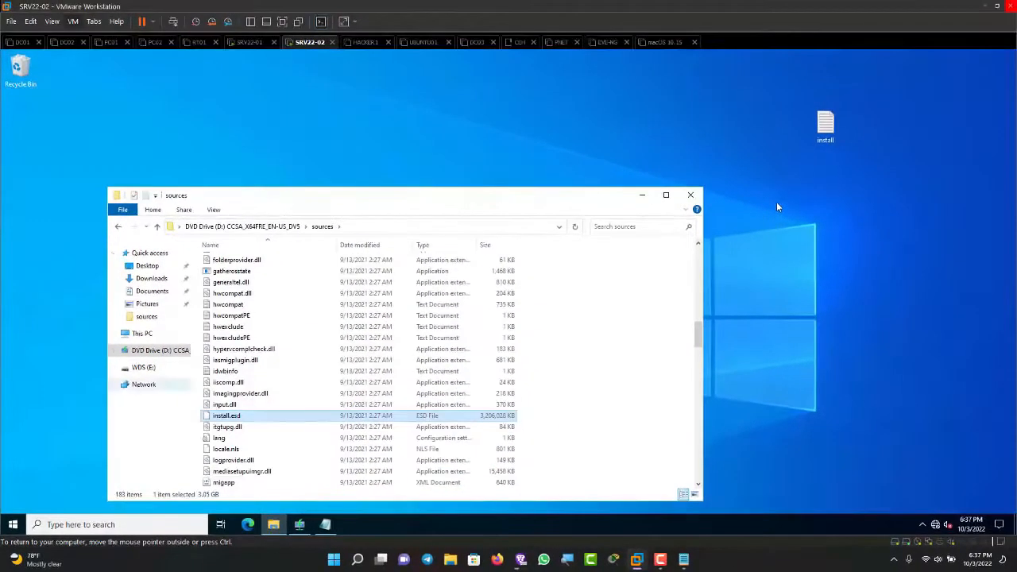
# Step: Paste install.esd into the root of Local Disk (C:) and bring up the Notepad notes holding the DISM commands
pyautogui.hotkey('shift', 'Tab')
pyautogui.press('Up')
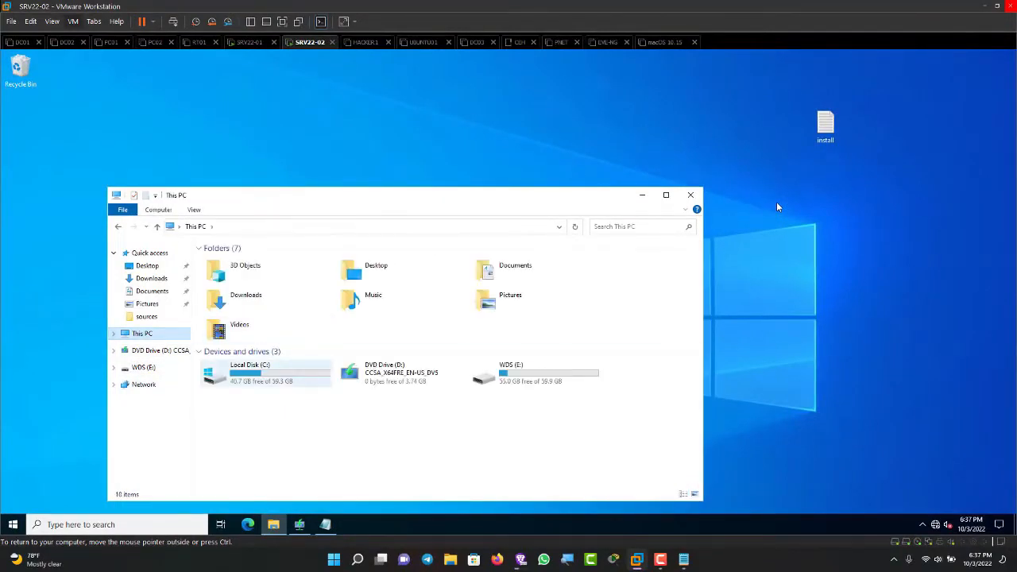
pyautogui.press('Tab')
pyautogui.press('Return')
pyautogui.hotkey('shift', 'F10')
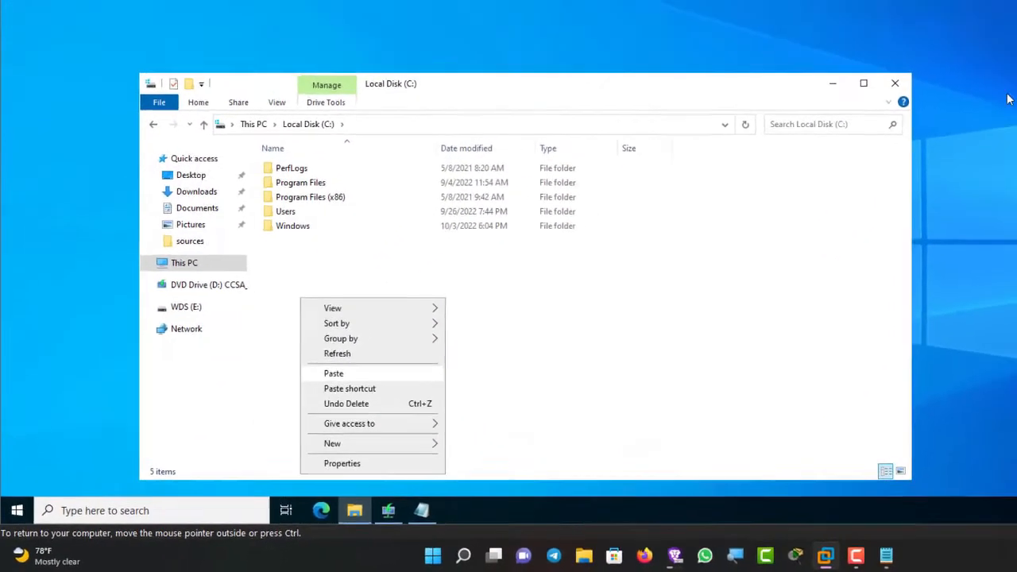
pyautogui.press('Escape')
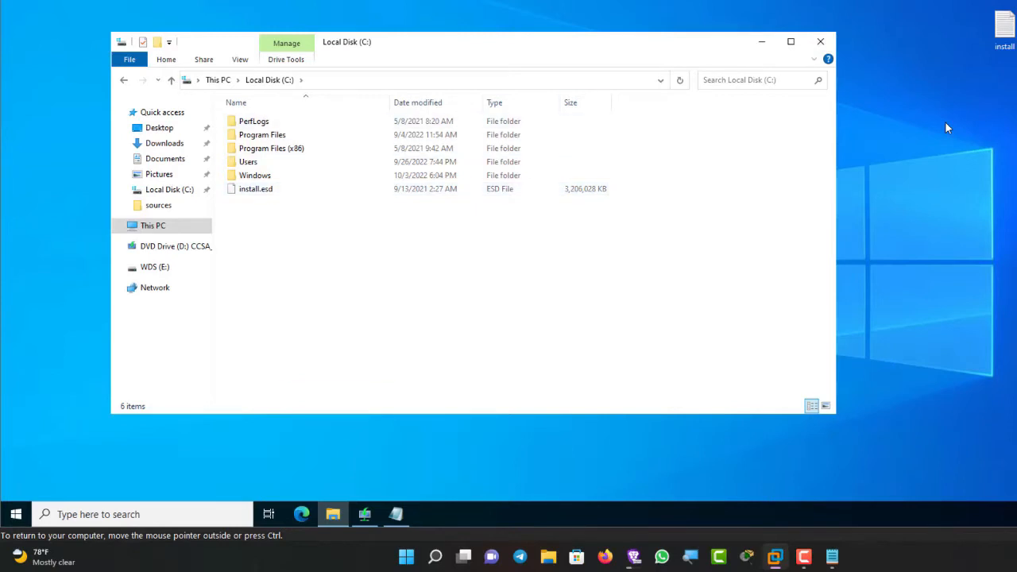
pyautogui.click(820, 41)
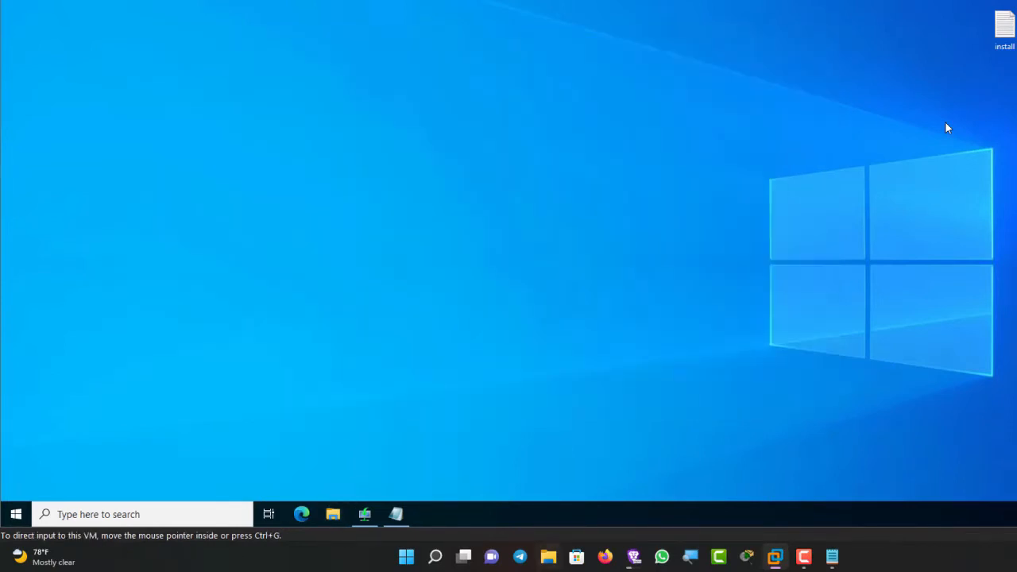
pyautogui.click(832, 556)
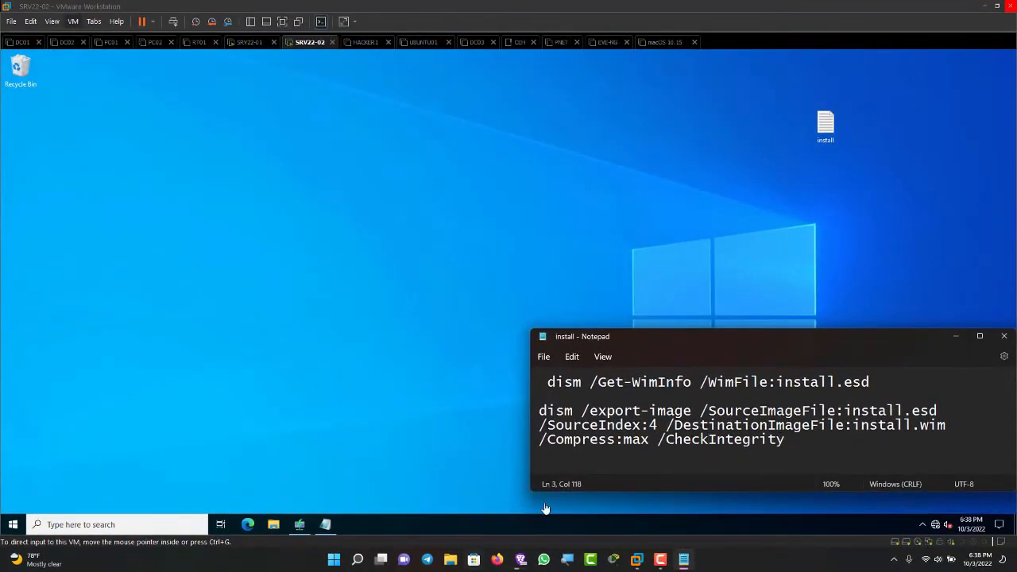
# Step: Open the host's Desktop folder in File Explorer and copy the install text file
pyautogui.click(956, 336)
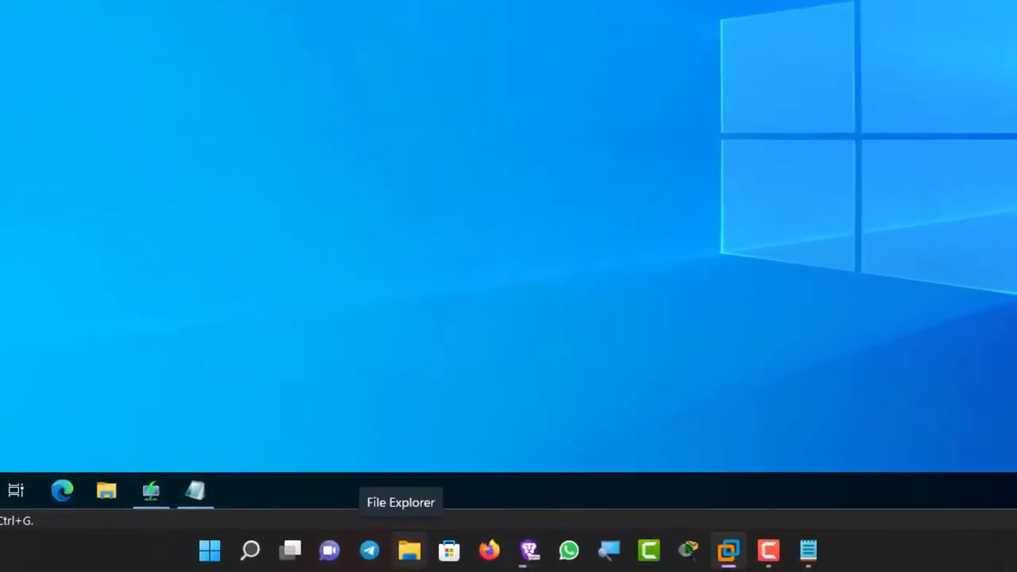
pyautogui.click(409, 550)
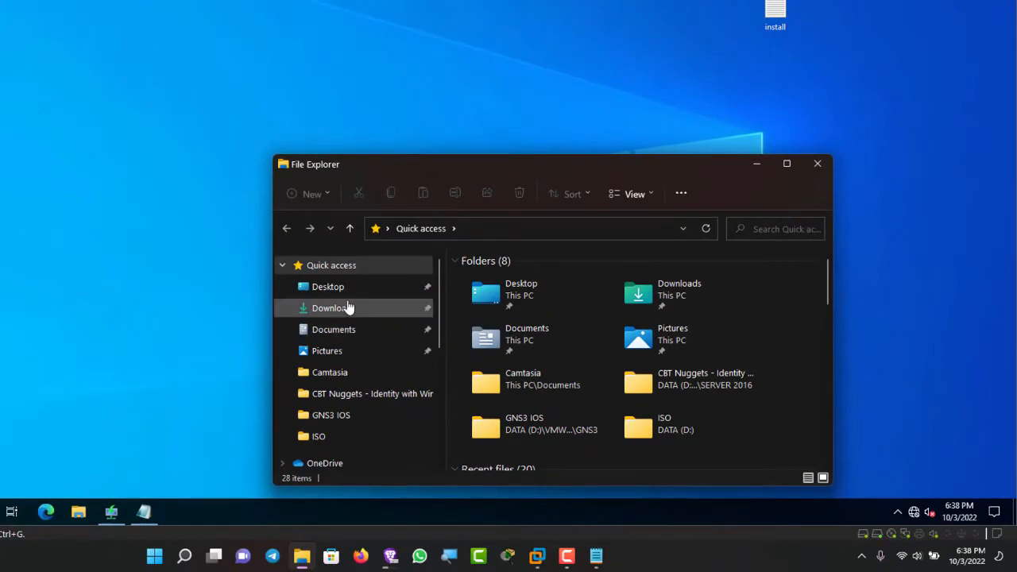
pyautogui.click(346, 293)
pyautogui.scroll(-4, 509, 311)
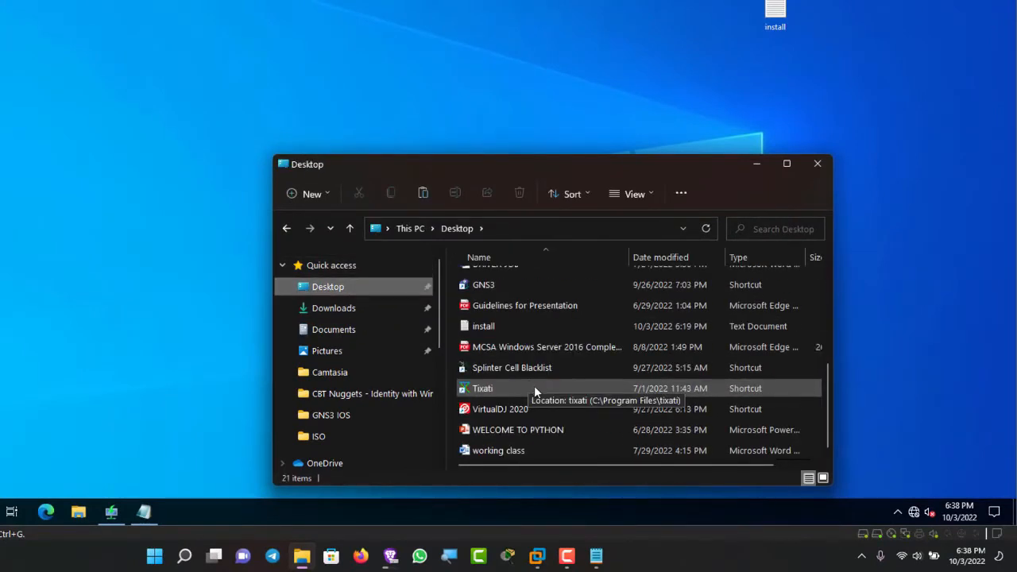
pyautogui.scroll(1, 527, 425)
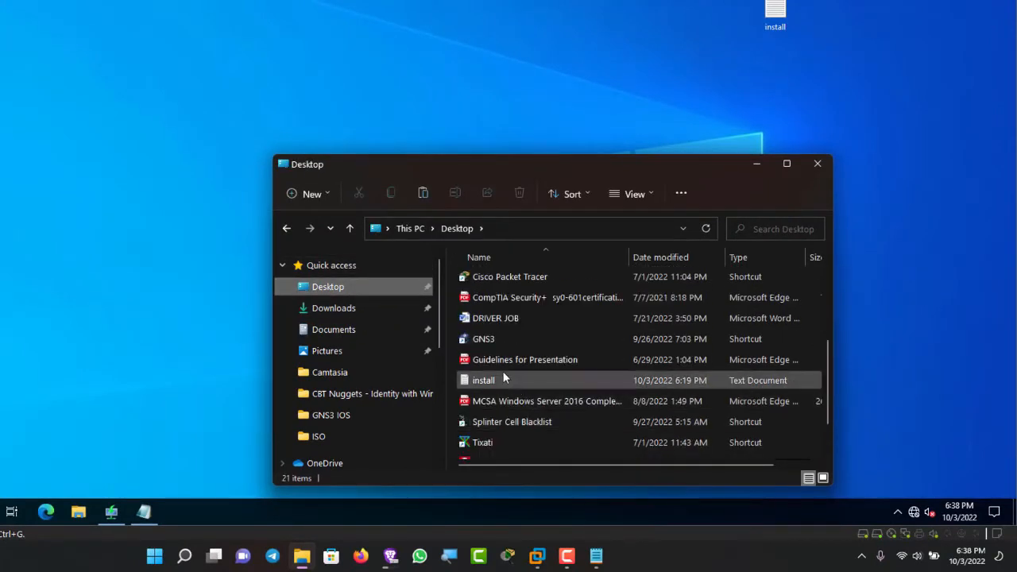
pyautogui.click(482, 383)
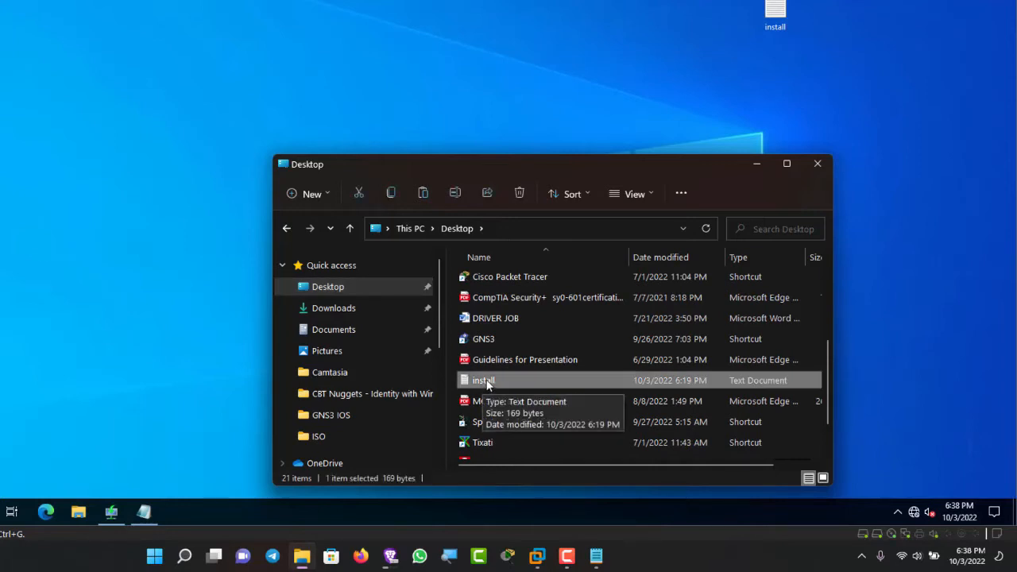
pyautogui.rightClick(488, 383)
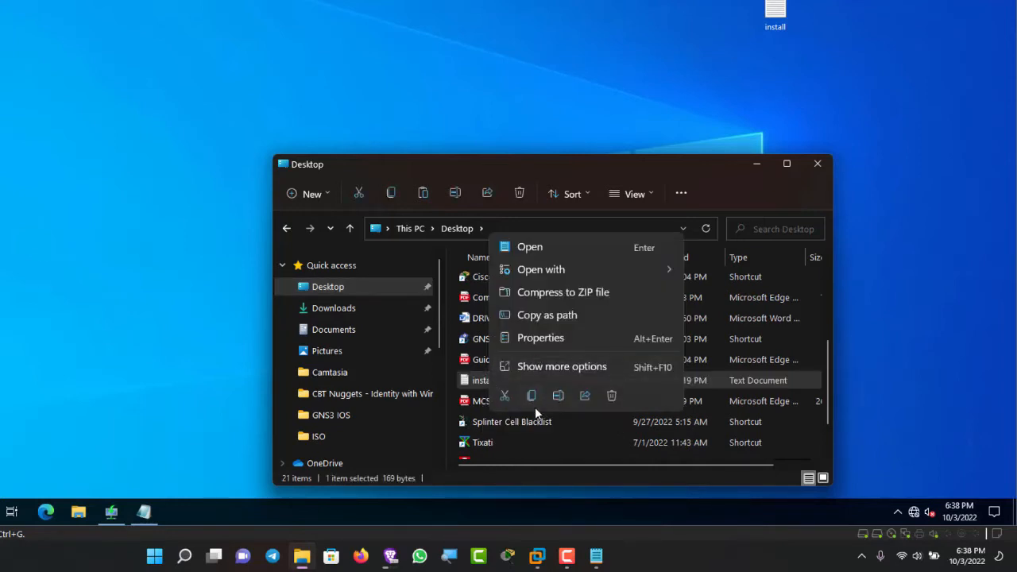
pyautogui.click(531, 396)
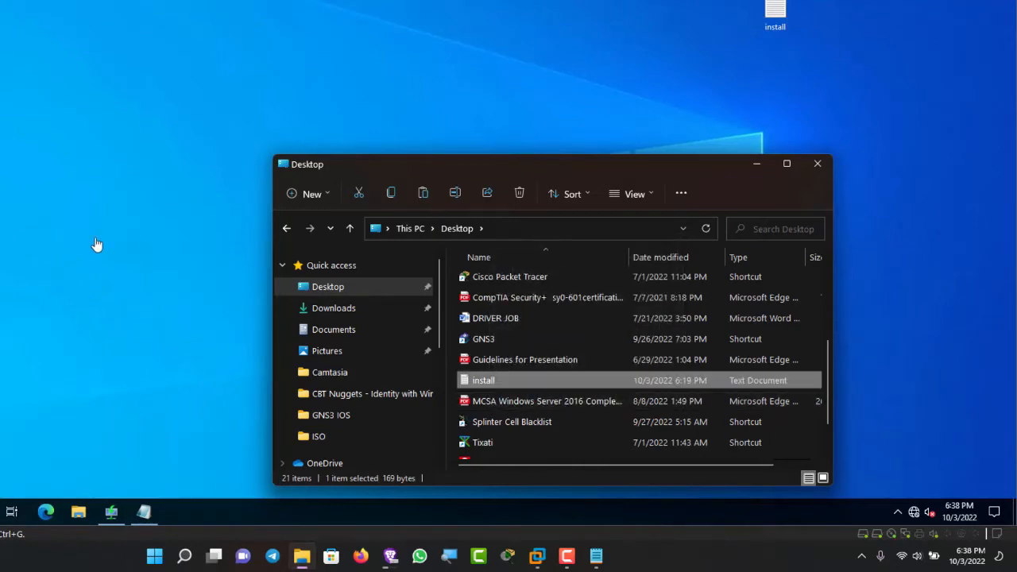
pyautogui.press('super+d')
pyautogui.rightClick(96, 245)
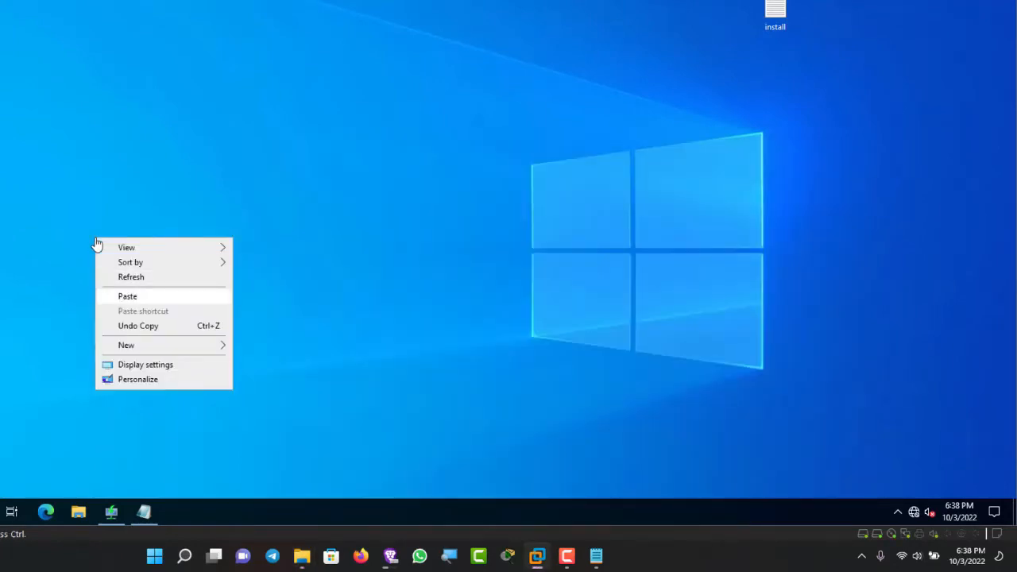
pyautogui.click(97, 244)
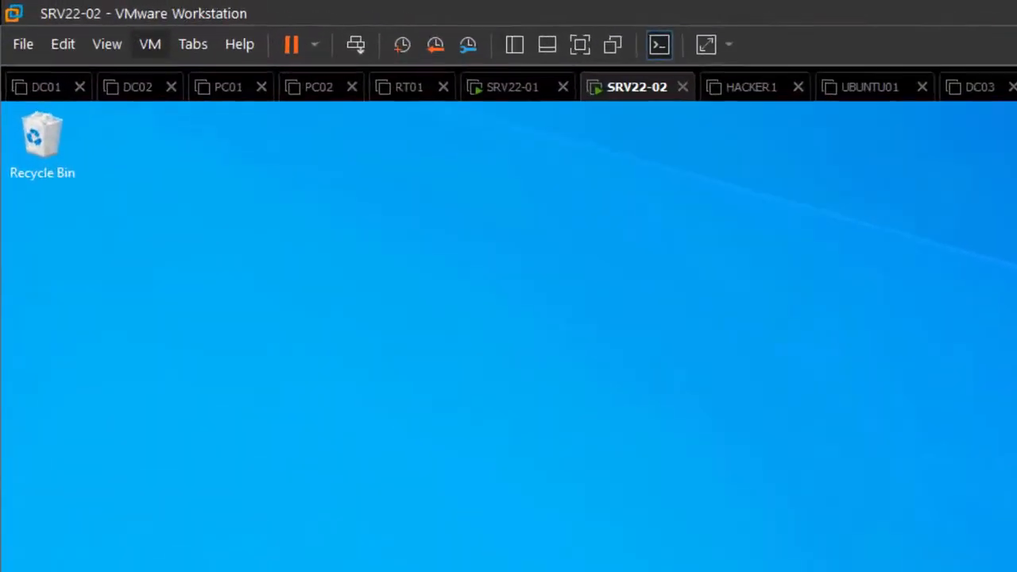
pyautogui.click(150, 44)
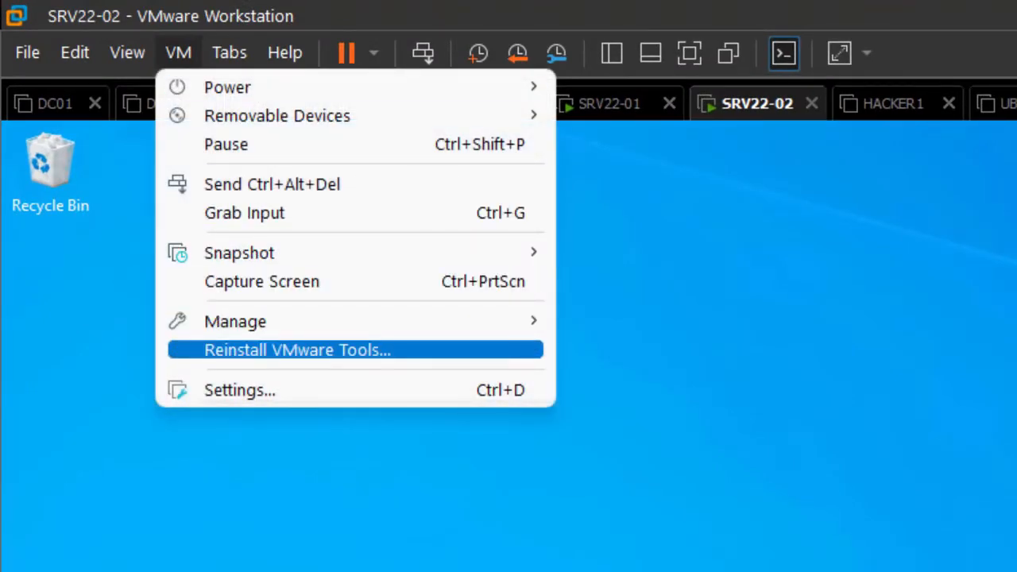
pyautogui.click(710, 571)
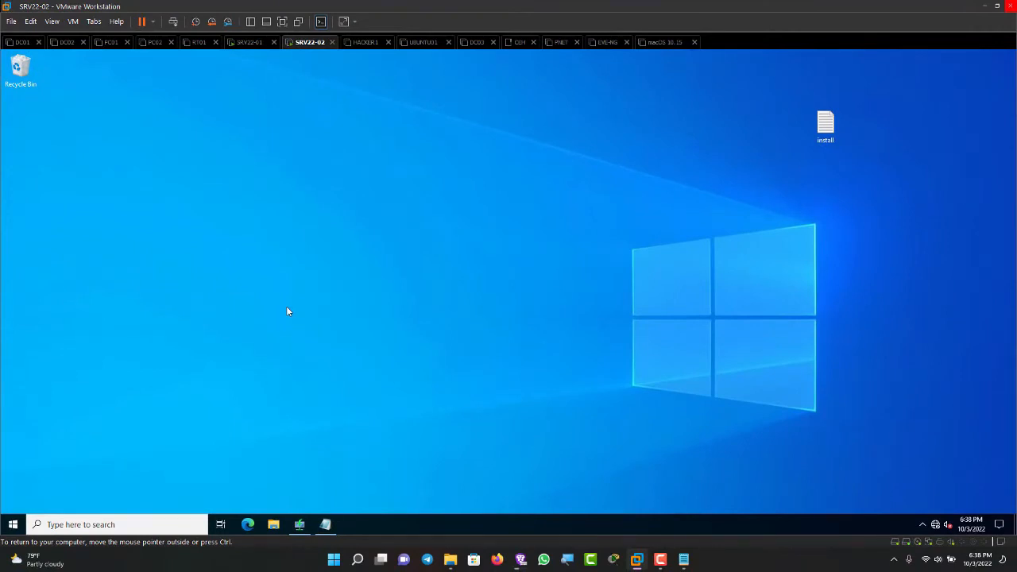
# Step: Search for cmd and open Command Prompt as administrator
pyautogui.press('super+s')
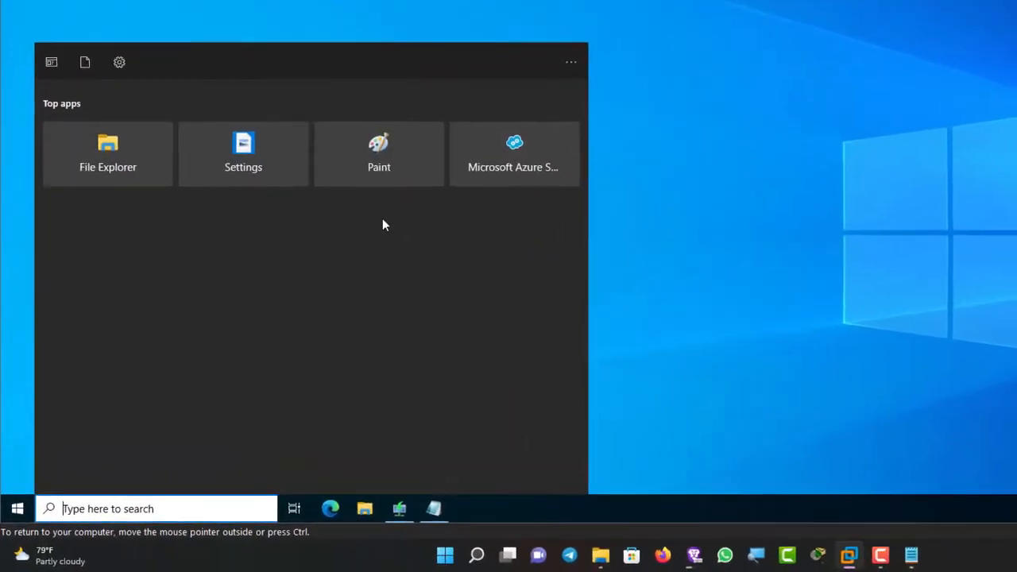
pyautogui.write('cmd')
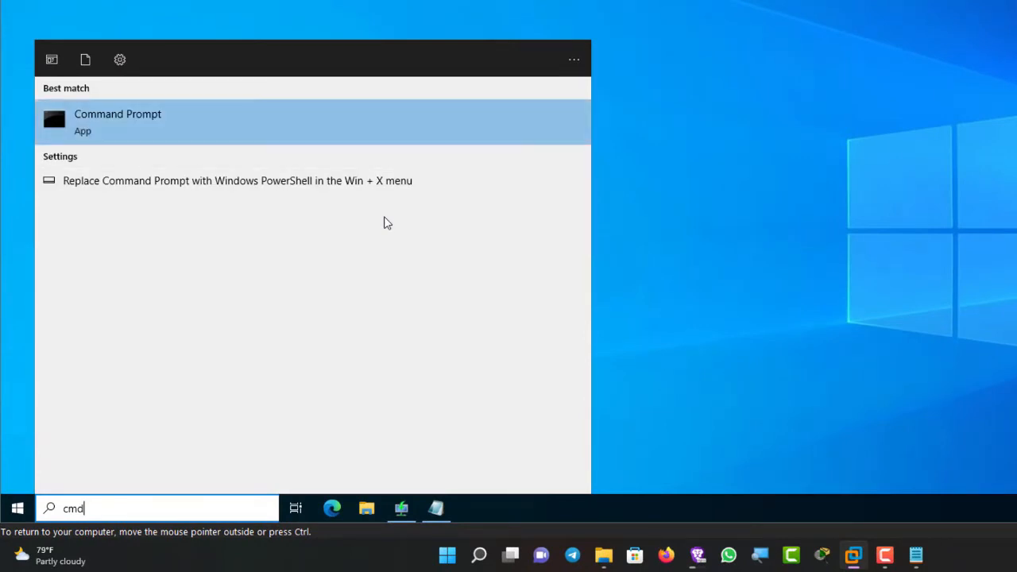
pyautogui.hotkey('shift', 'F10')
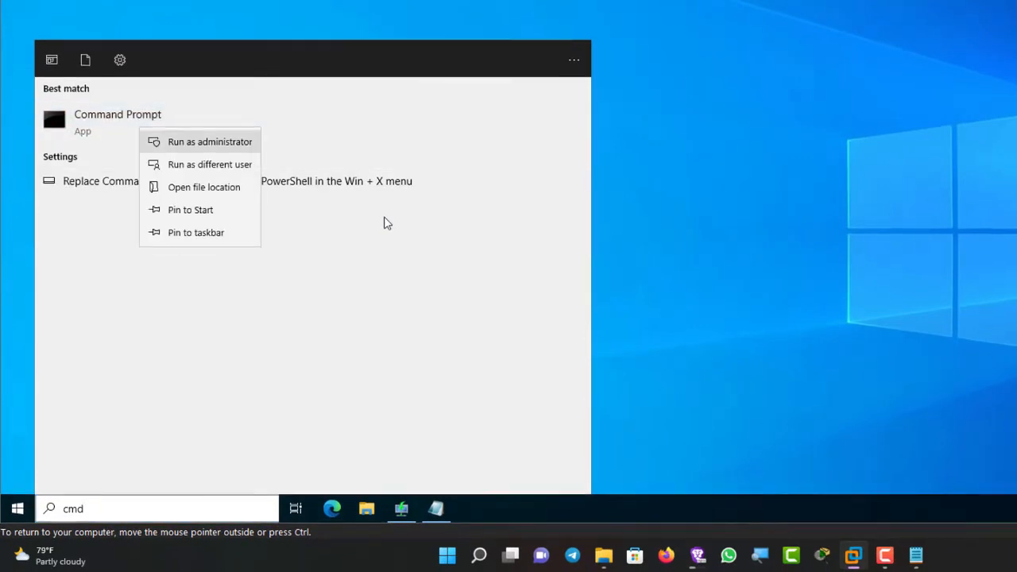
pyautogui.press('Return')
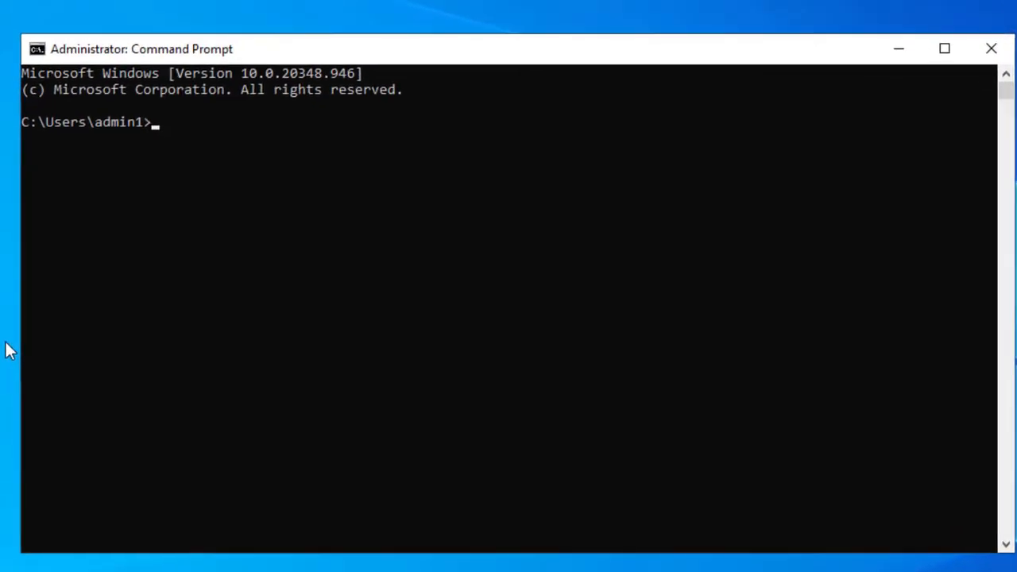
# Step: Change to the root of drive C: and list its contents
pyautogui.write('cd c:\\')
pyautogui.press('Return')
pyautogui.write('dir')
pyautogui.press('Return')
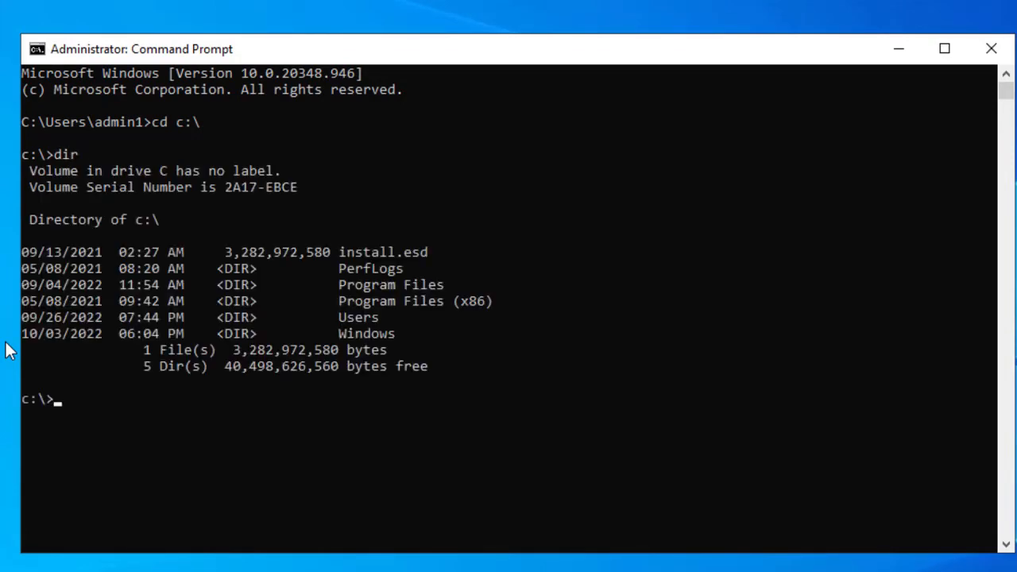
# Step: Mark the install.esd entry in the directory listing
pyautogui.hotkey('ctrl', 'm')
pyautogui.hotkey('shift', 'Left')
pyautogui.hotkey('shift', 'Left')
pyautogui.hotkey('shift', 'Left')
pyautogui.hotkey('shift', 'Left')
pyautogui.hotkey('shift', 'Left')
pyautogui.hotkey('shift', 'Left')
pyautogui.hotkey('shift', 'Left')
pyautogui.hotkey('shift', 'Left')
pyautogui.hotkey('shift', 'Left')
pyautogui.hotkey('shift', 'Left')
pyautogui.hotkey('shift', 'Left')
pyautogui.hotkey('shift', 'Left')
pyautogui.hotkey('shift', 'Left')
pyautogui.hotkey('shift', 'Left')
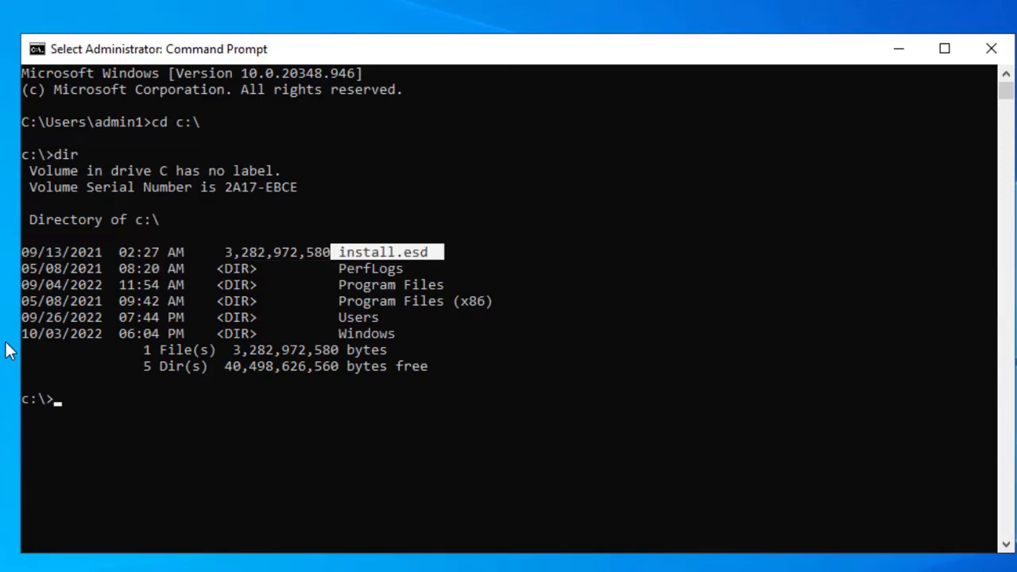
pyautogui.hotkey('shift', 'Right')
pyautogui.hotkey('shift', 'Right')
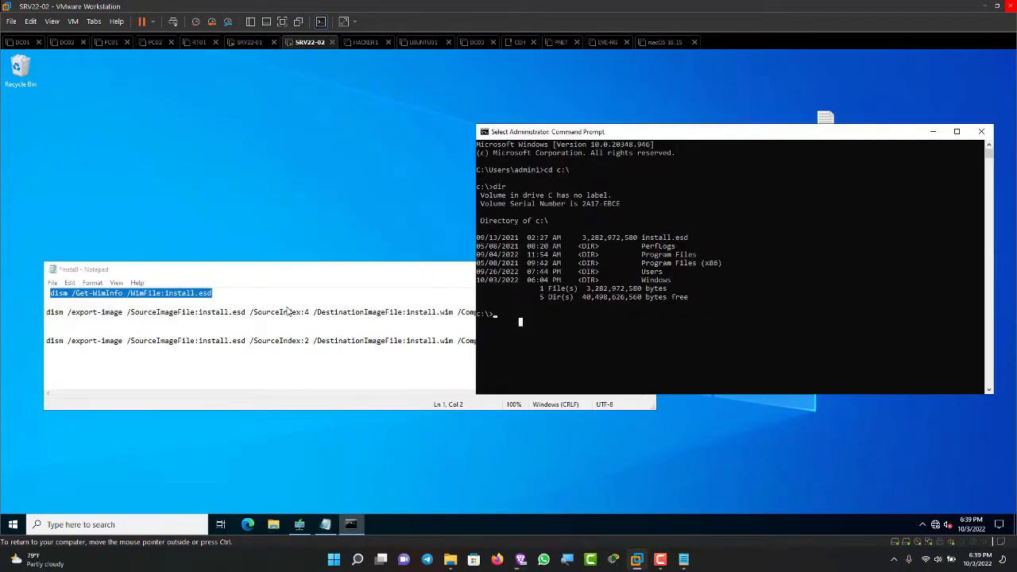
# Step: Try to run dism /get-wininfo /winfile:install.esd to list the images in the file
pyautogui.write('dis')
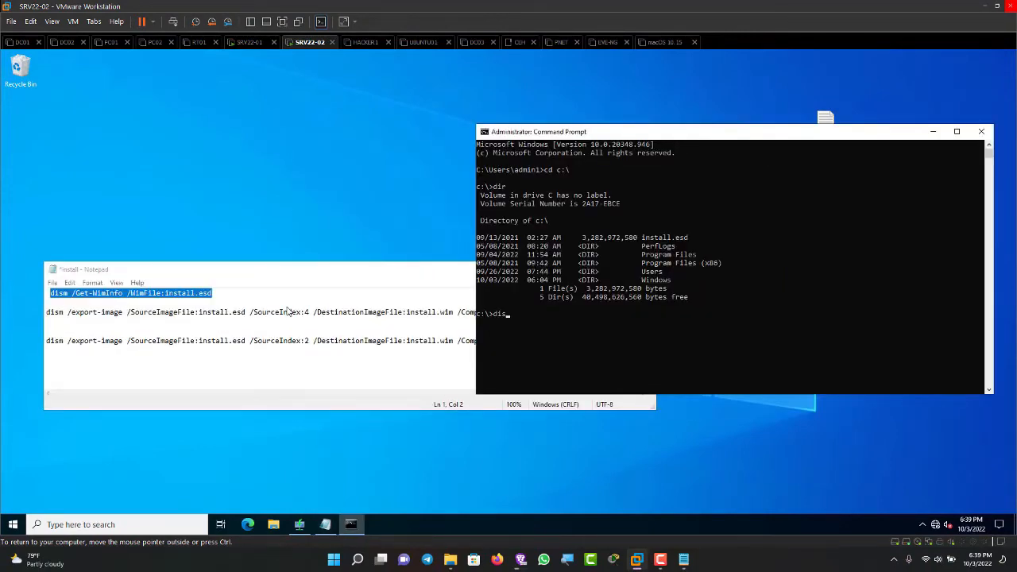
pyautogui.write('m')
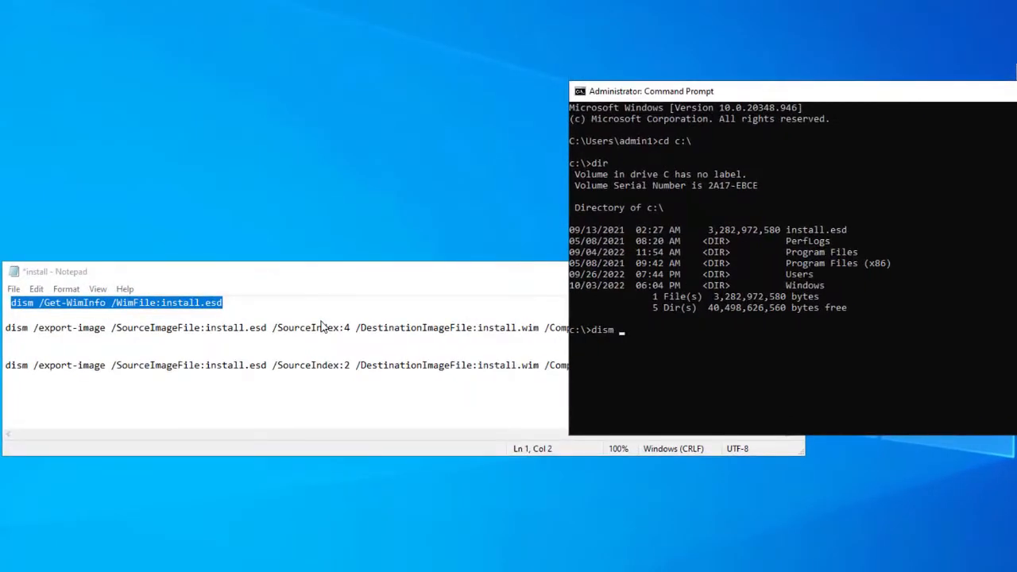
pyautogui.write(' /get')
pyautogui.write('-win')
pyautogui.write('in')
pyautogui.write('fo')
pyautogui.write(' /win')
pyautogui.write('f')
pyautogui.write('ile')
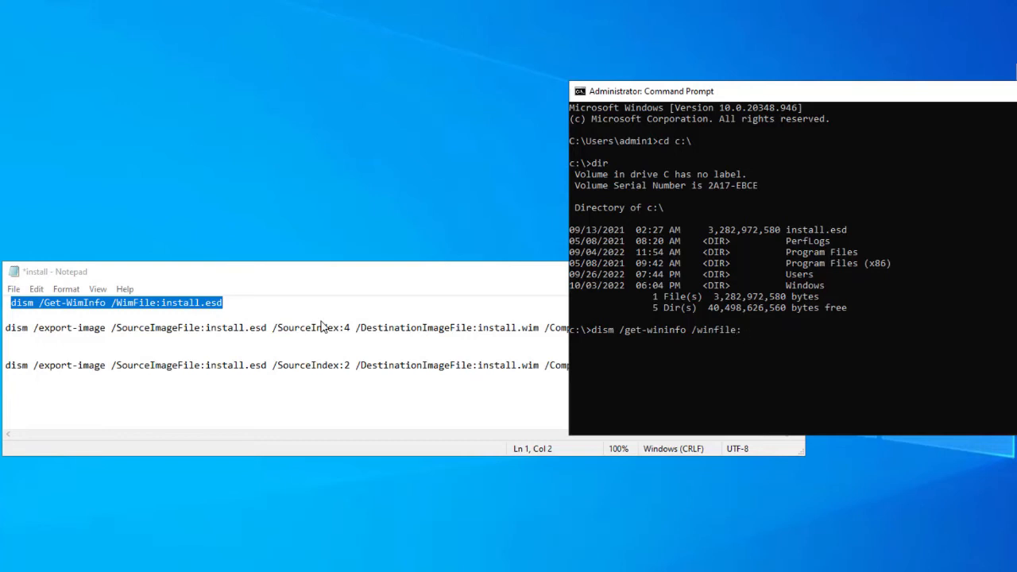
pyautogui.write(':install.esd')
pyautogui.press('Return')
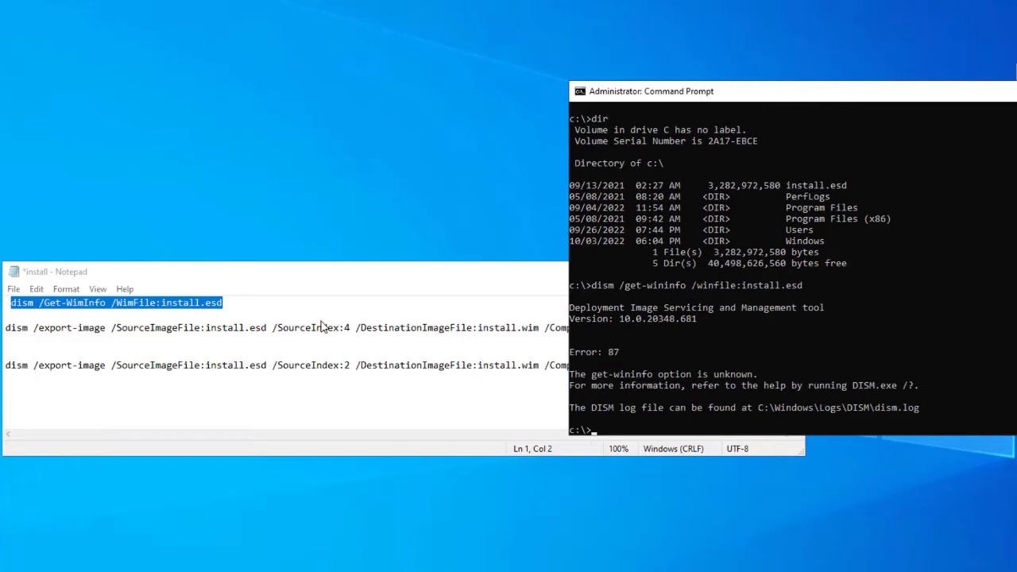
pyautogui.click(704, 418)
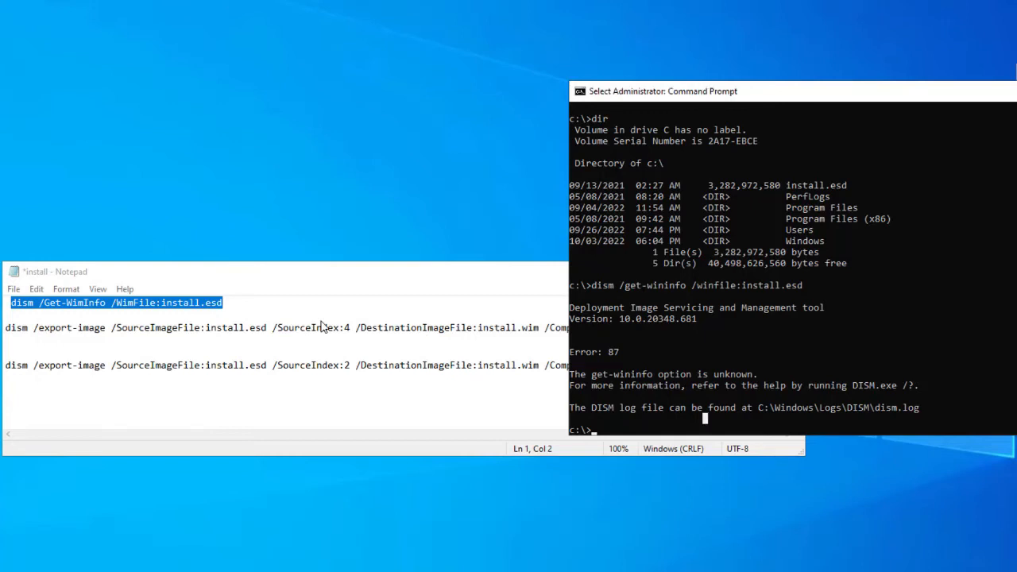
pyautogui.press('Escape')
# Step: Recall the command, correct it to dism /get-wiminfo /wimfile:install.esd, and run it
pyautogui.press('Up')
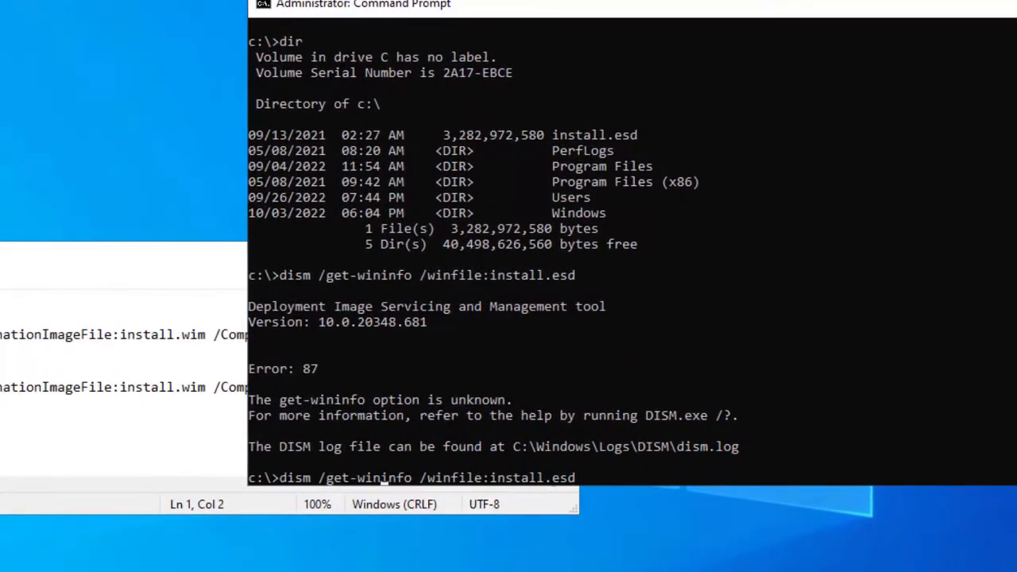
pyautogui.press('BackSpace')
pyautogui.write('m')
pyautogui.press('Right')
pyautogui.press('Right')
pyautogui.press('Right')
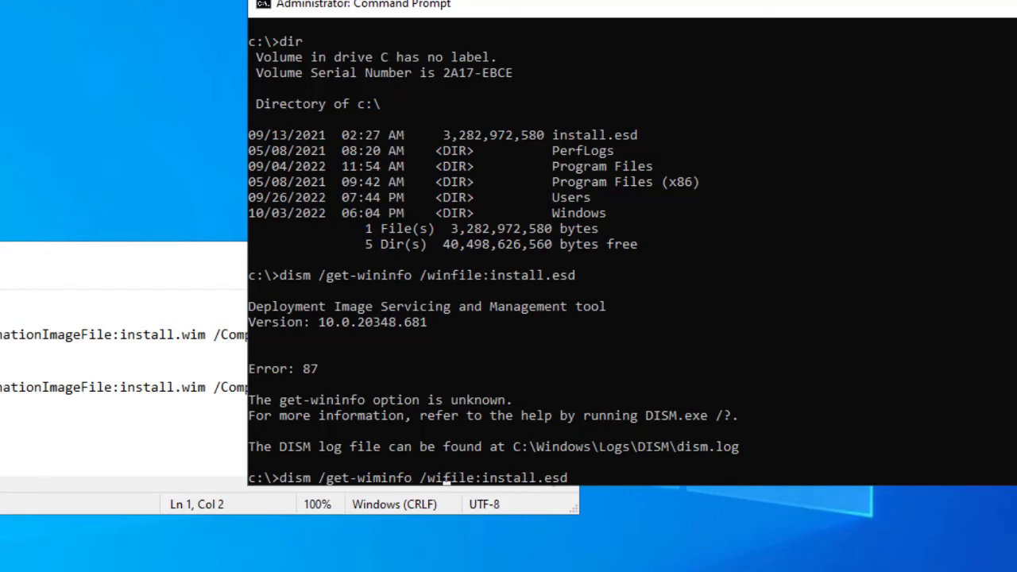
pyautogui.press('Return')
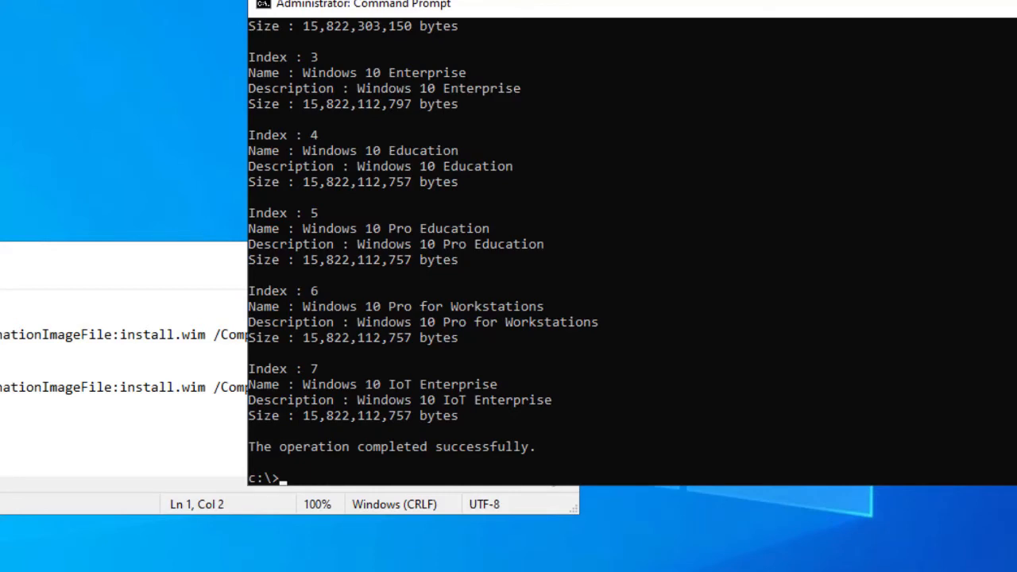
pyautogui.scroll(7, 628, 246)
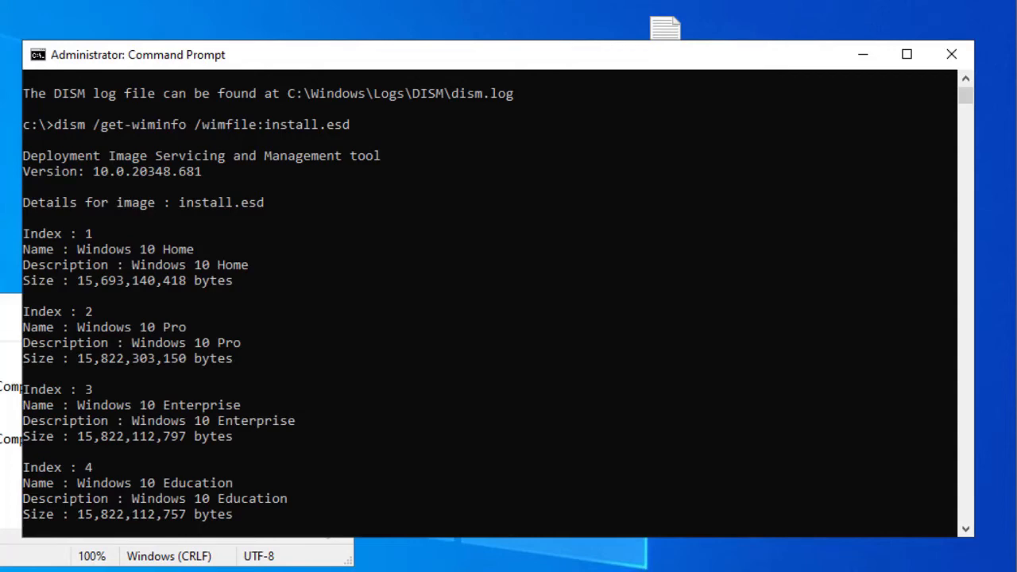
# Step: Switch to the Notepad notes and copy the export-image command with /SourceIndex:2
pyautogui.hotkey('alt', 'Tab')
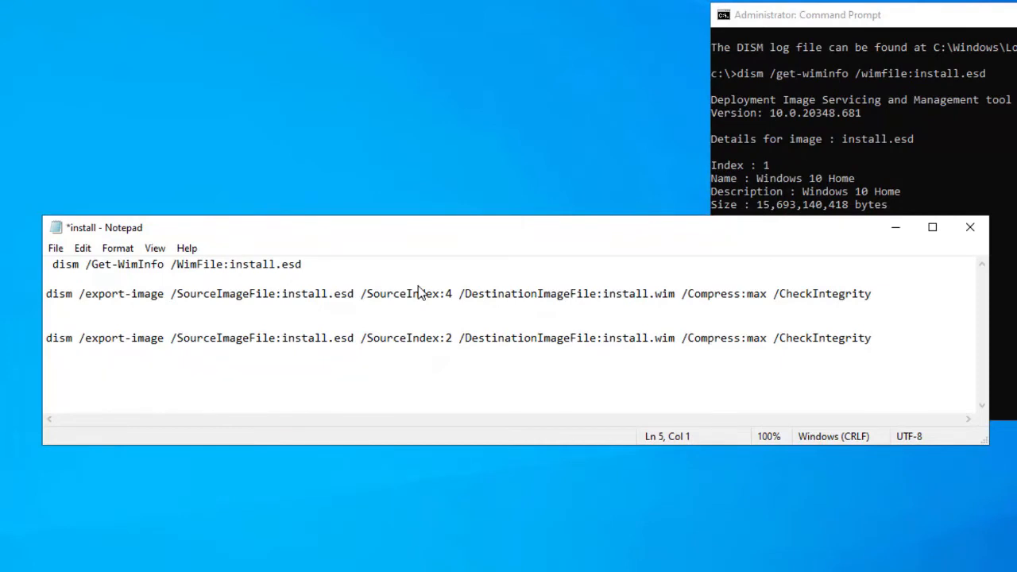
pyautogui.press('Down')
pyautogui.hotkey('shift', 'Right')
pyautogui.hotkey('shift', 'Right')
pyautogui.hotkey('shift', 'Right')
pyautogui.hotkey('shift', 'Right')
pyautogui.hotkey('shift', 'Right')
pyautogui.hotkey('shift', 'Right')
pyautogui.hotkey('shift', 'Right')
pyautogui.hotkey('shift', 'Right')
pyautogui.hotkey('shift', 'Right')
pyautogui.hotkey('shift', 'Right')
pyautogui.hotkey('shift', 'Right')
pyautogui.hotkey('shift', 'Right')
pyautogui.hotkey('shift', 'Right')
pyautogui.hotkey('shift', 'Right')
pyautogui.hotkey('shift', 'Right')
pyautogui.hotkey('shift', 'Right')
pyautogui.hotkey('shift', 'Right')
pyautogui.hotkey('shift', 'Right')
pyautogui.hotkey('shift', 'Right')
pyautogui.hotkey('shift', 'Right')
pyautogui.hotkey('shift', 'Right')
pyautogui.hotkey('shift', 'Right')
pyautogui.hotkey('shift', 'Right')
pyautogui.hotkey('shift', 'Right')
pyautogui.hotkey('shift', 'Right')
pyautogui.hotkey('shift', 'Right')
pyautogui.hotkey('shift', 'Right')
pyautogui.hotkey('shift', 'Right')
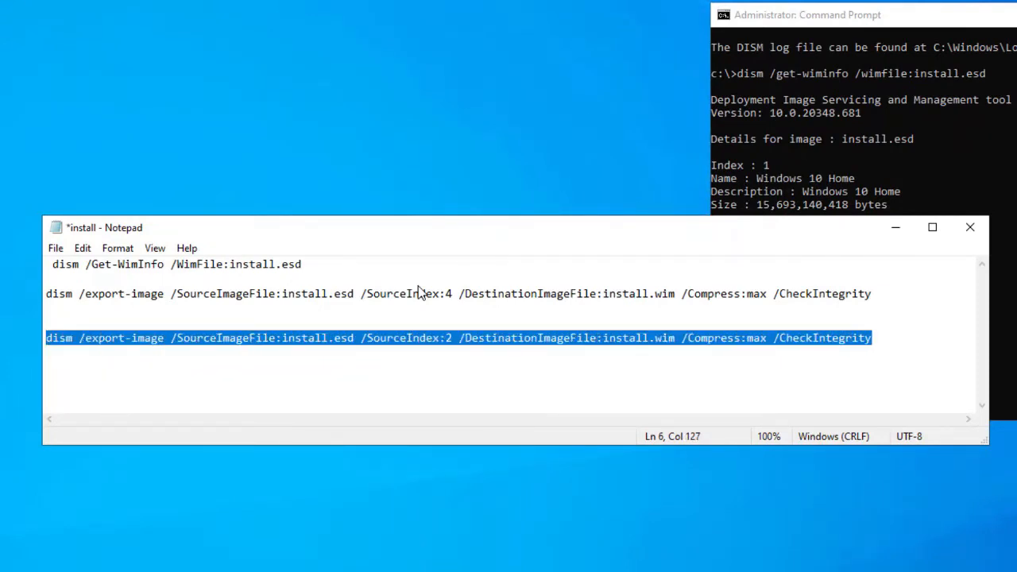
pyautogui.rightClick(844, 337)
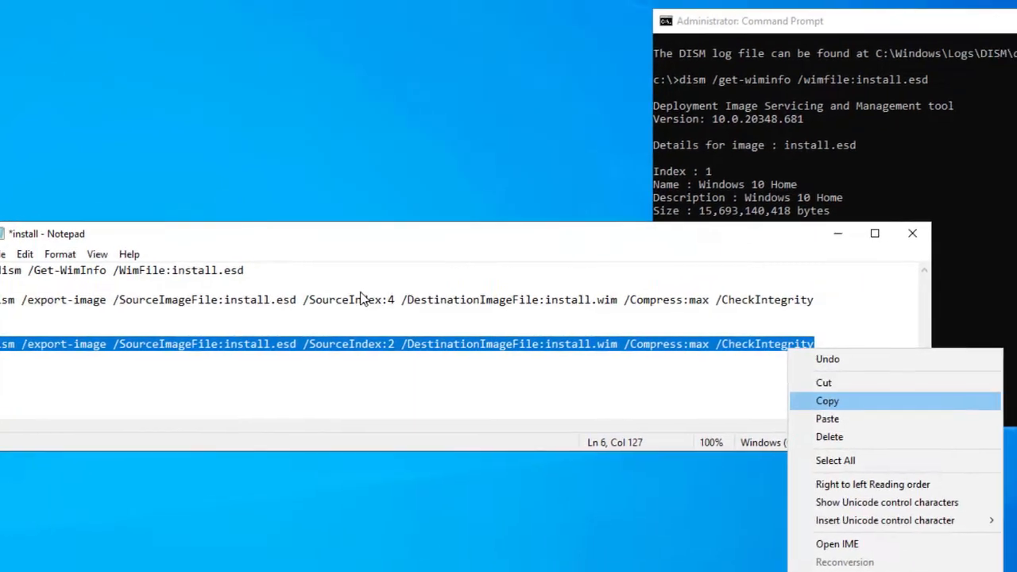
pyautogui.click(874, 394)
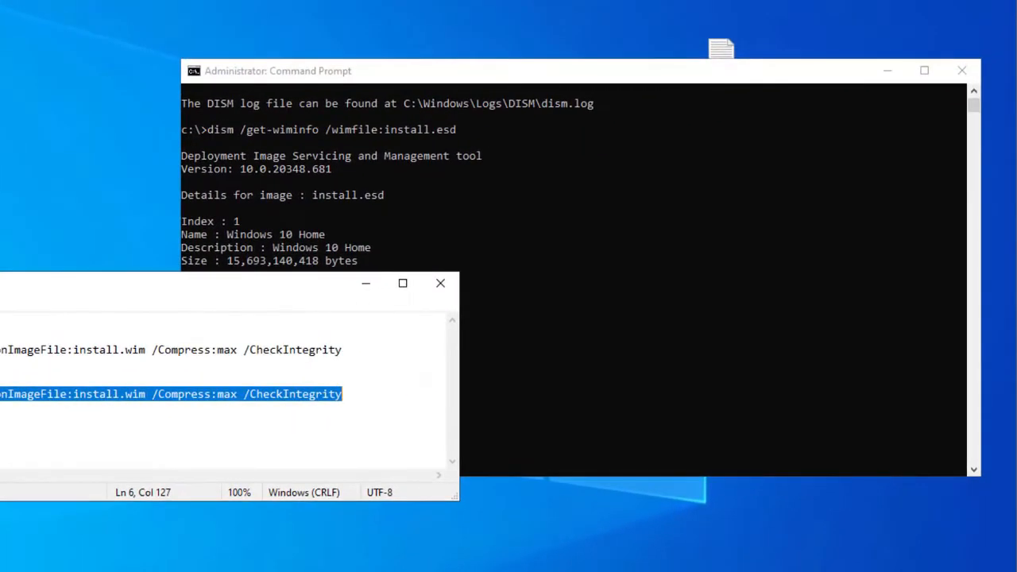
pyautogui.hotkey('alt', 'Tab')
pyautogui.scroll(-14, 574, 278)
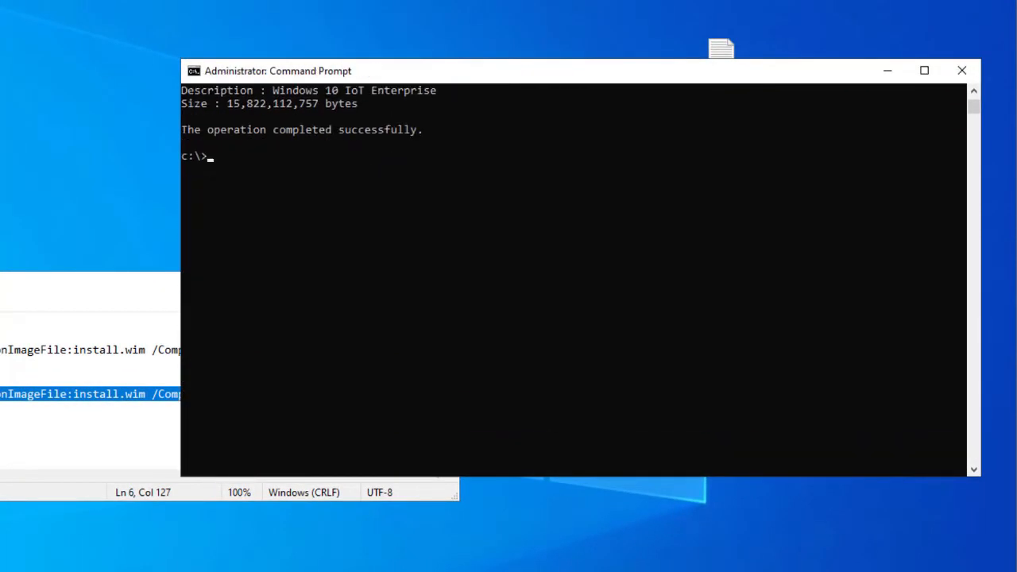
pyautogui.click(236, 142)
pyautogui.press('Escape')
pyautogui.hotkey('alt', 'Tab')
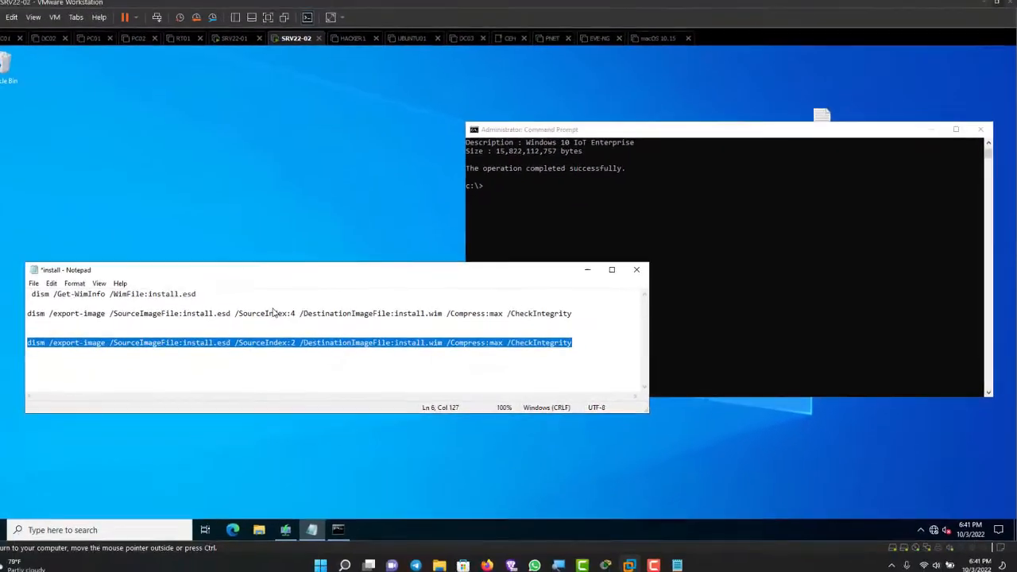
# Step: Try to close the Notepad notes, answering the save-changes prompt
pyautogui.hotkey('alt', 'Tab')
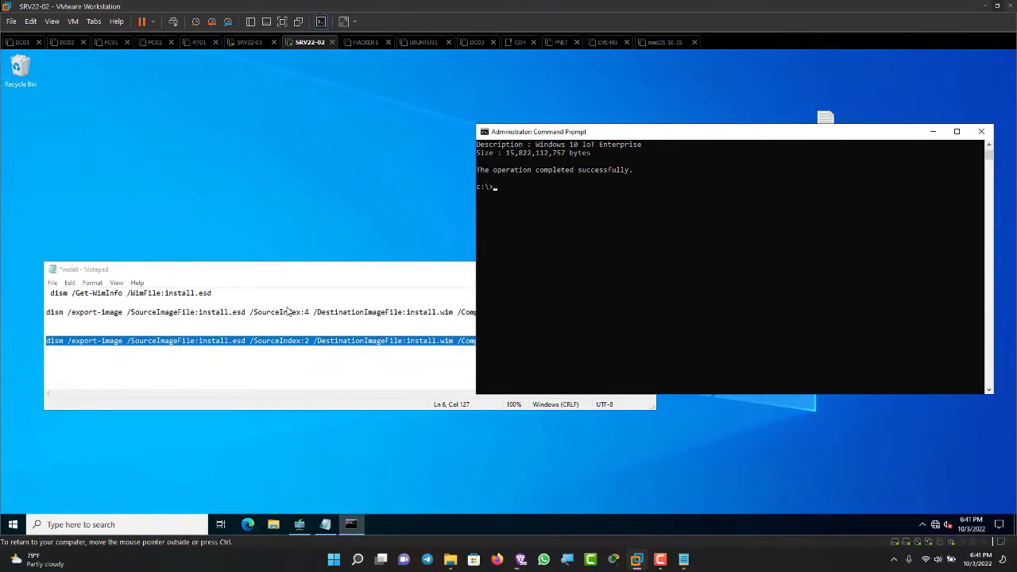
pyautogui.hotkey('alt', 'Tab')
pyautogui.hotkey('alt', 'F4')
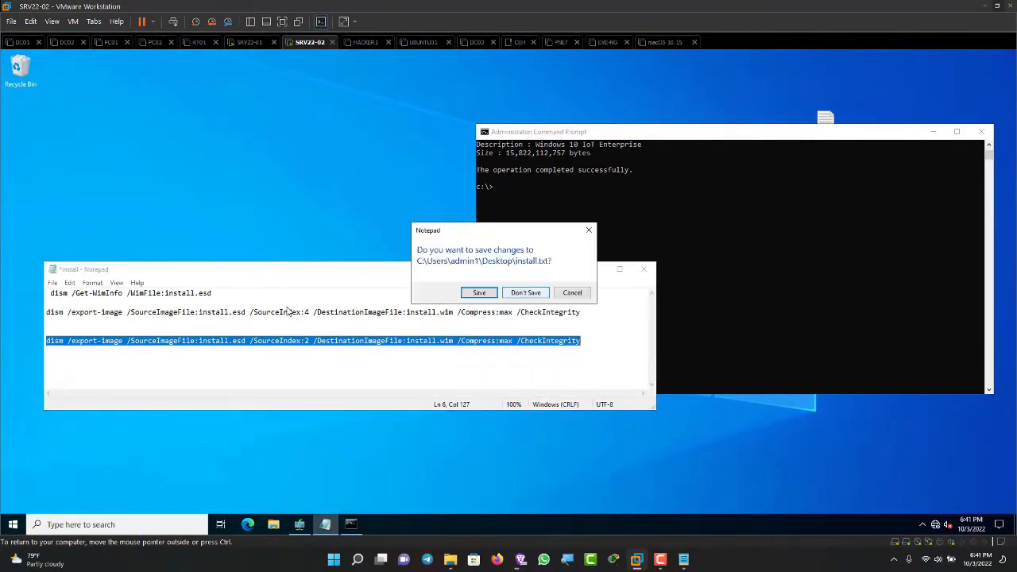
pyautogui.press('Tab')
pyautogui.press('Return')
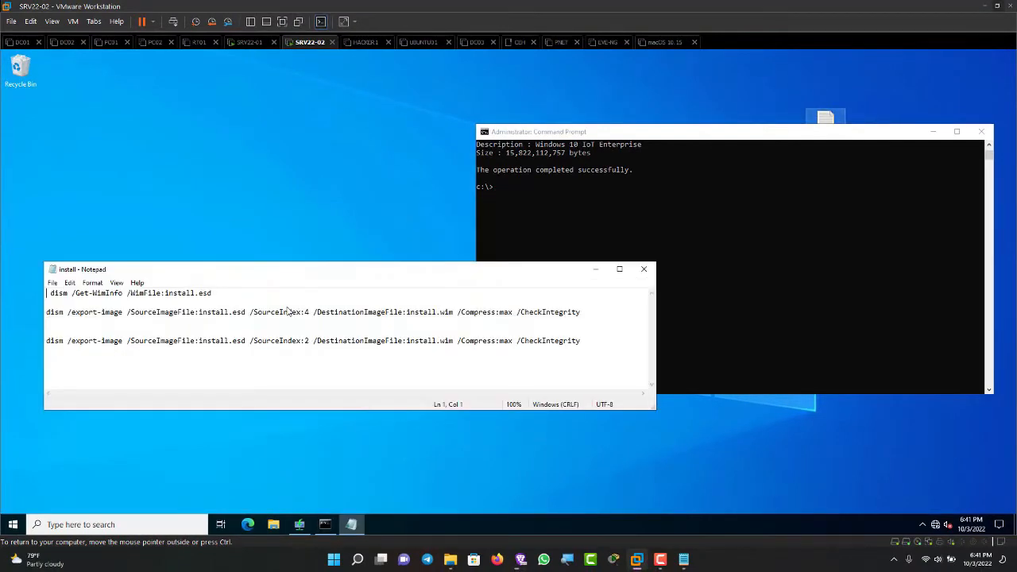
# Step: Copy the /SourceIndex:2 export-image command from the notes into the Command Prompt and run it
pyautogui.hotkey('shift', 'Home')
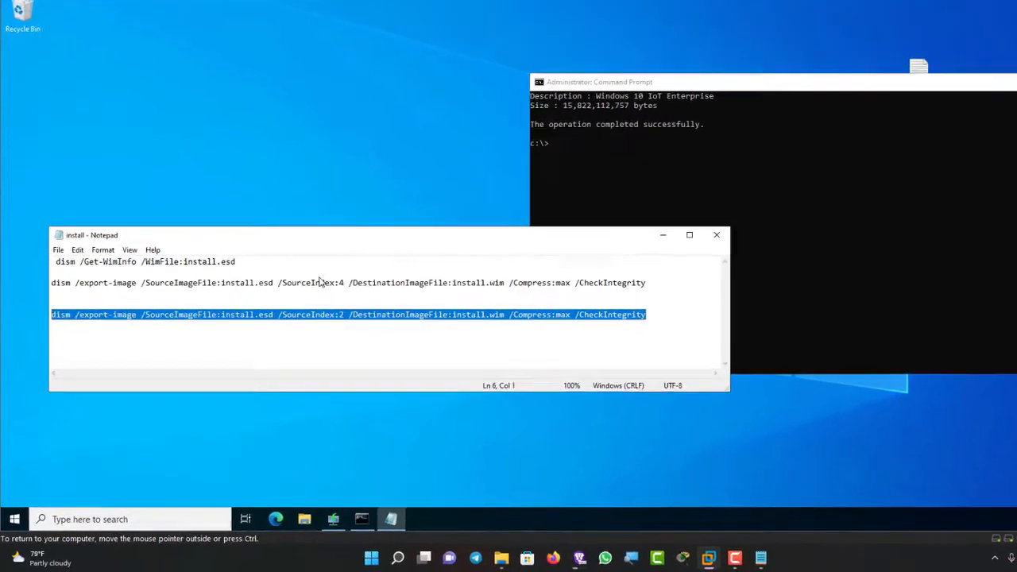
pyautogui.hotkey('shift', 'F10')
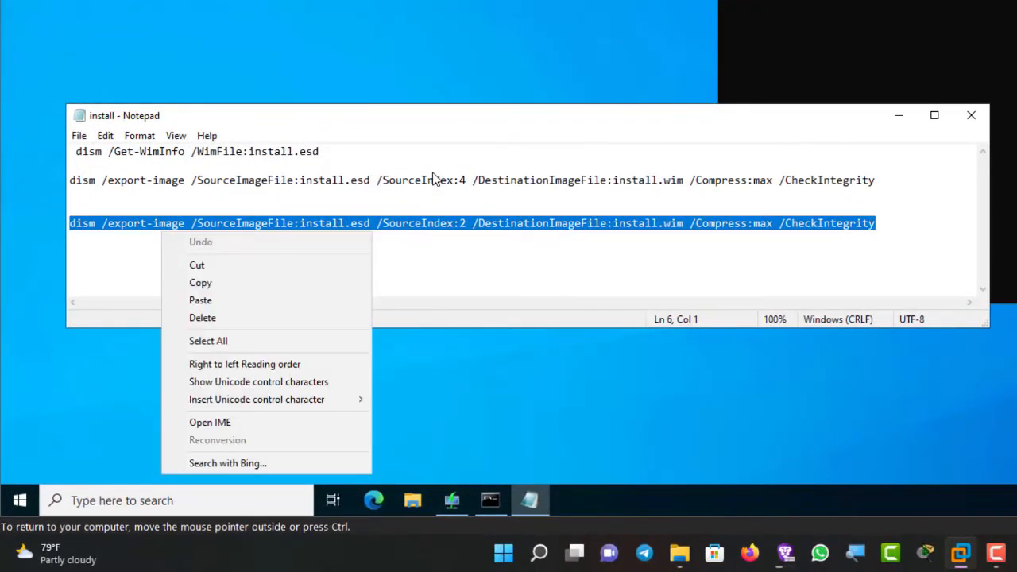
pyautogui.press('Down')
pyautogui.press('Down')
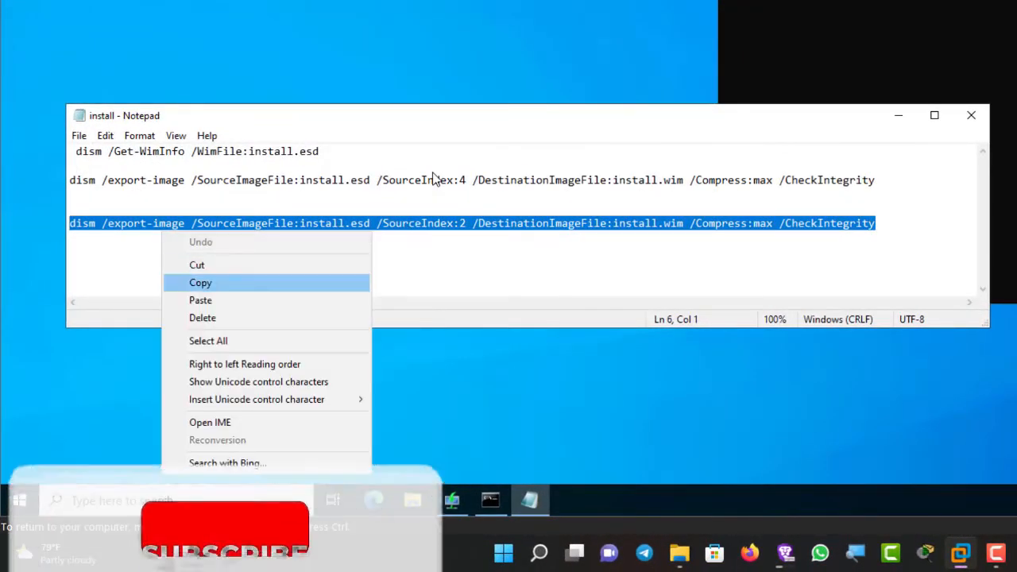
pyautogui.press('Return')
pyautogui.hotkey('alt', 'Tab')
pyautogui.hotkey('ctrl', 'v')
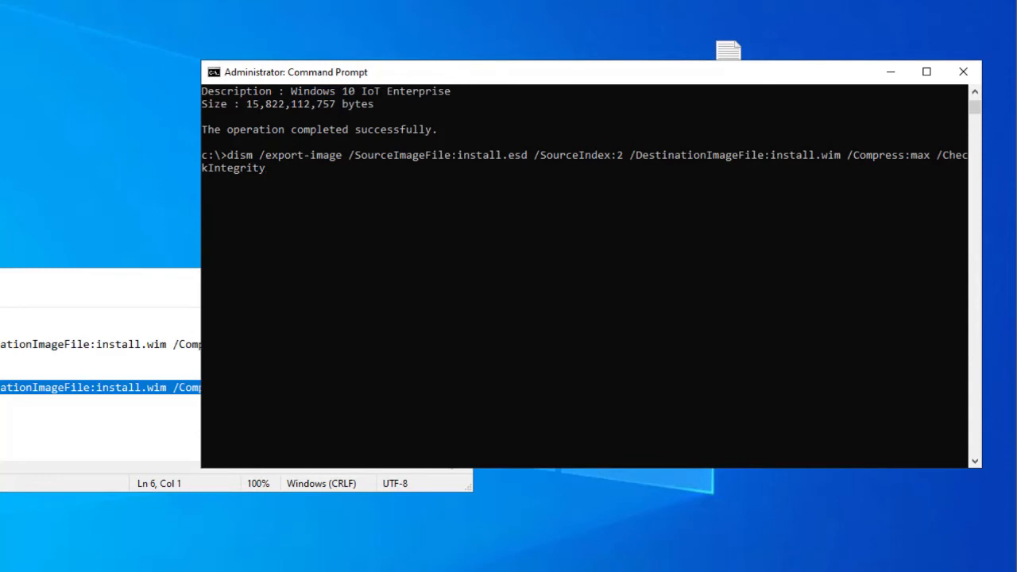
pyautogui.scroll(13, 584, 276)
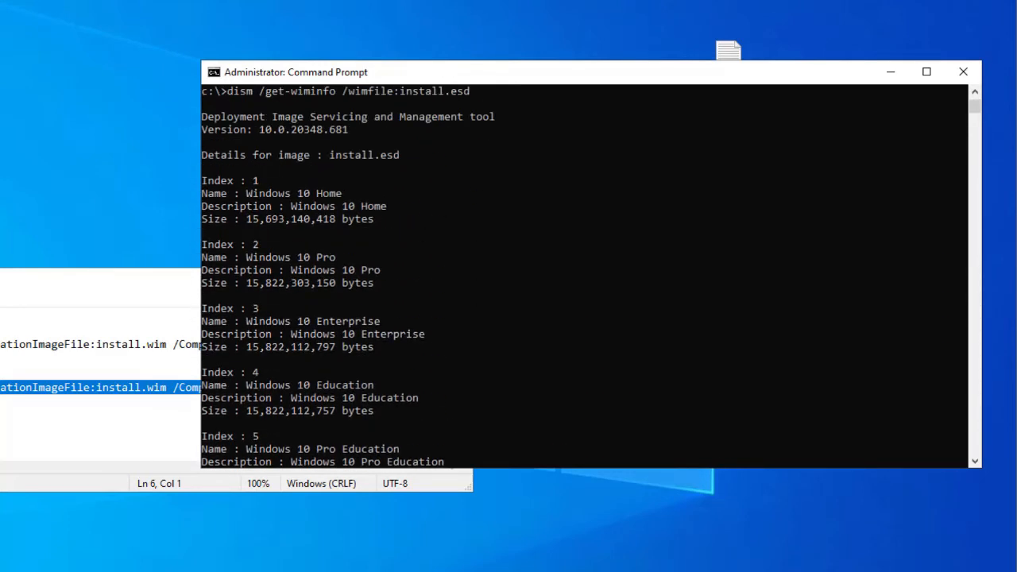
pyautogui.scroll(-14, 584, 275)
pyautogui.scroll(3, 584, 275)
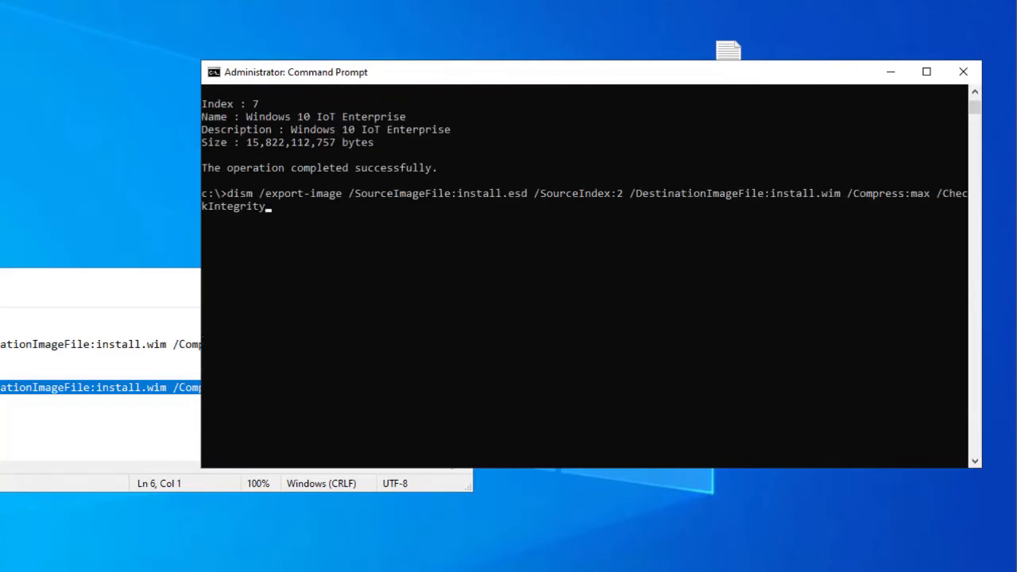
pyautogui.press('Return')
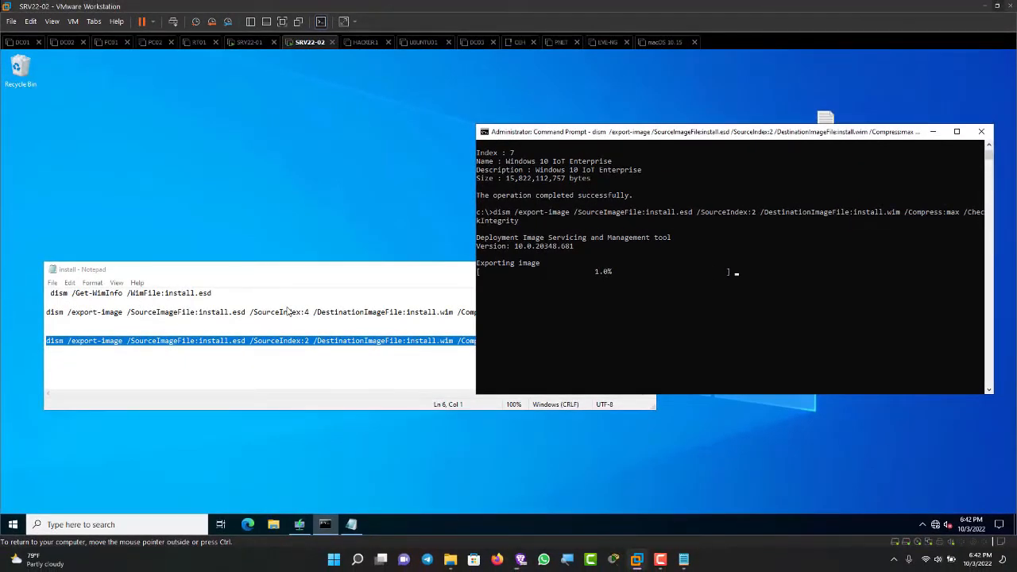
# Step: Move the Notepad notes aside and open Local Disk (C:) in File Explorer
pyautogui.hotkey('alt', 'Tab')
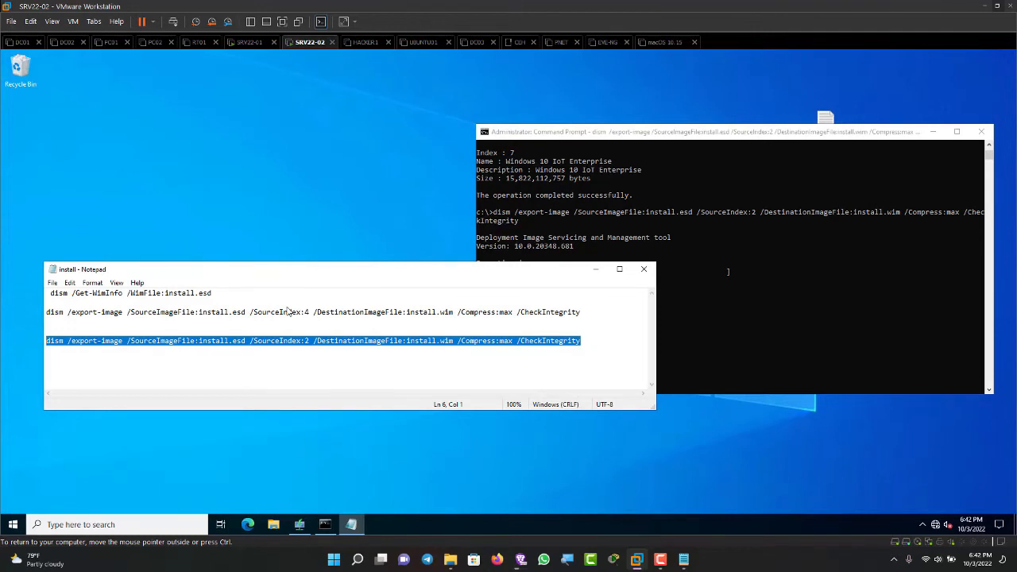
pyautogui.press('super+Down')
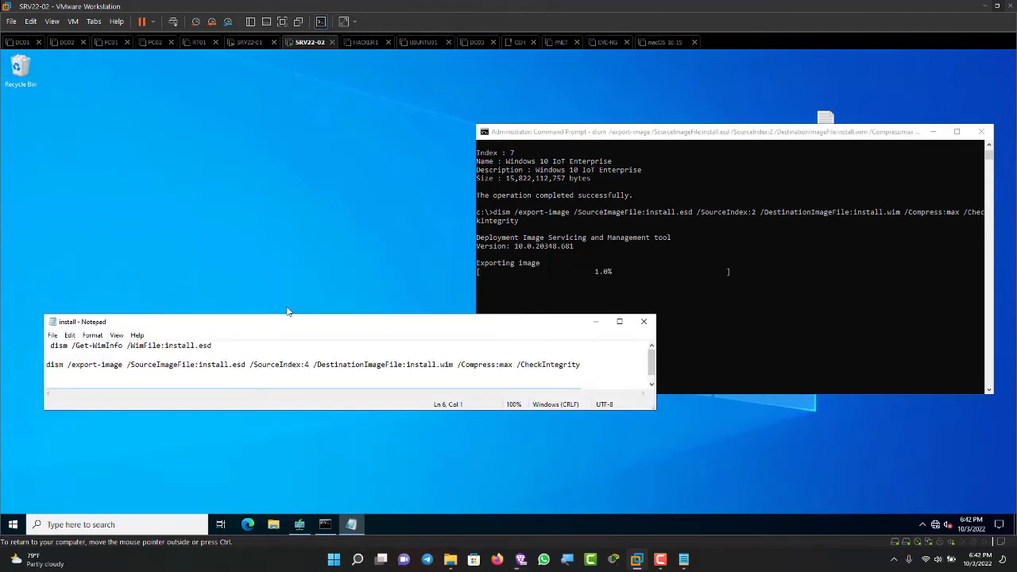
pyautogui.moveTo(287, 321); pyautogui.dragTo(362, 374)
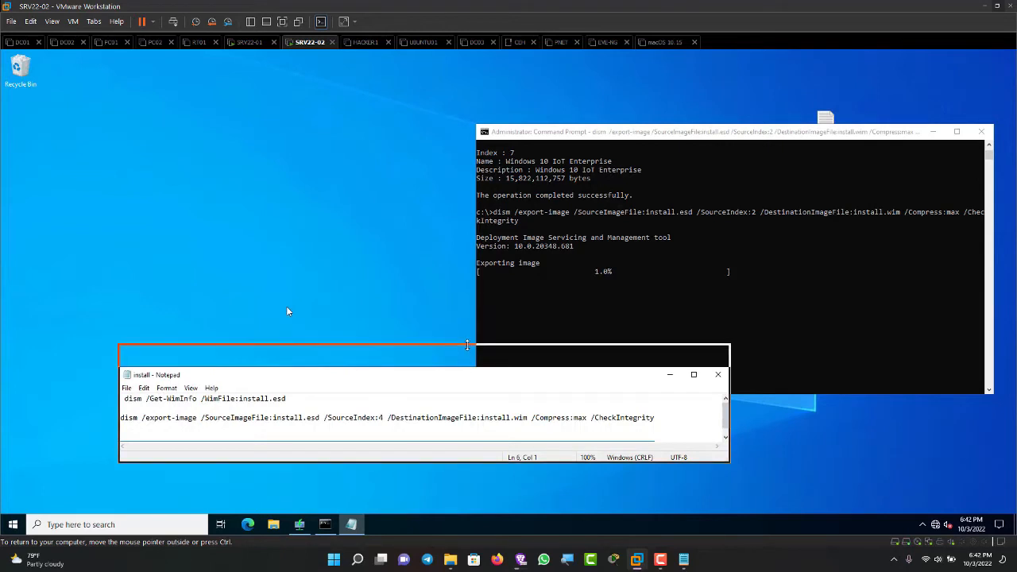
pyautogui.hotkey('alt', 'Tab')
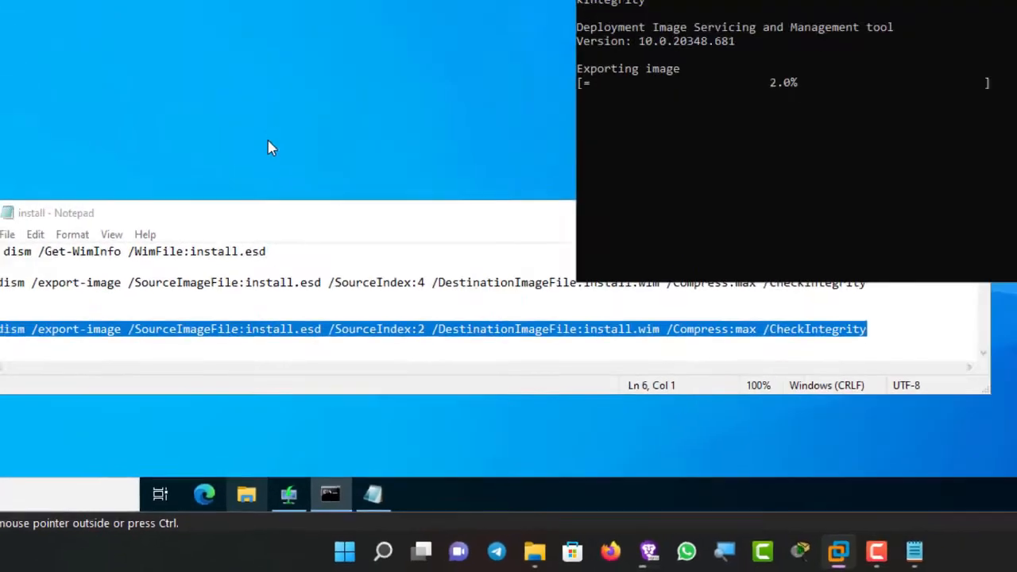
pyautogui.press('super+e')
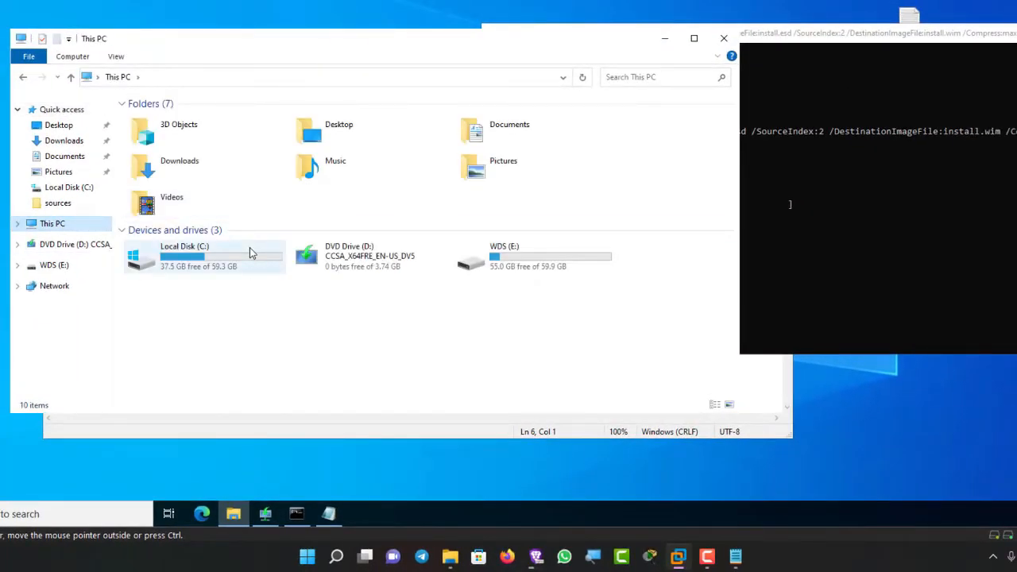
pyautogui.doubleClick(250, 253)
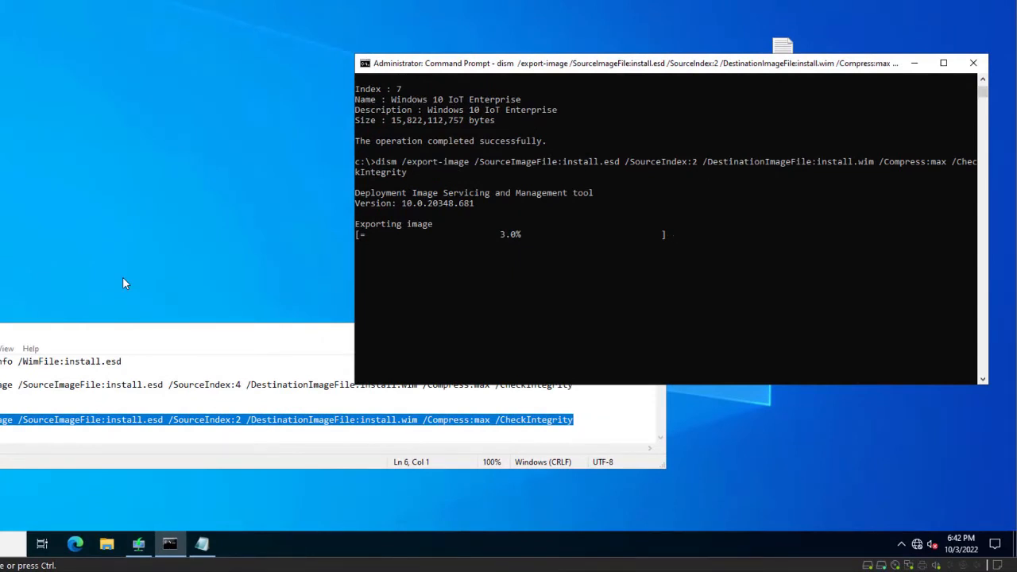
# Step: Scroll through the Command Prompt output to review the image indexes in install.esd
pyautogui.scroll(10, 666, 229)
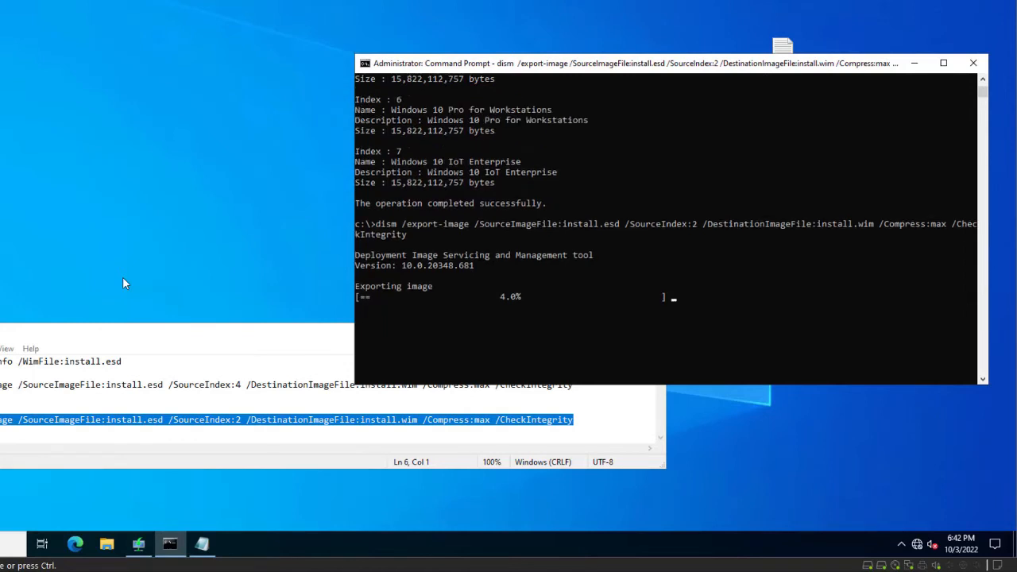
pyautogui.scroll(3, 665, 229)
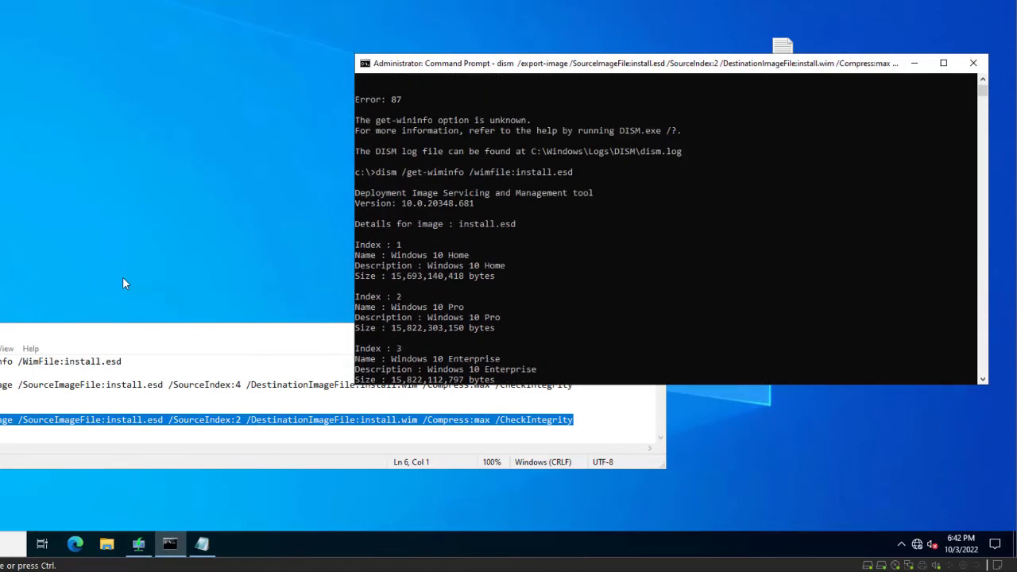
pyautogui.scroll(-1, 666, 229)
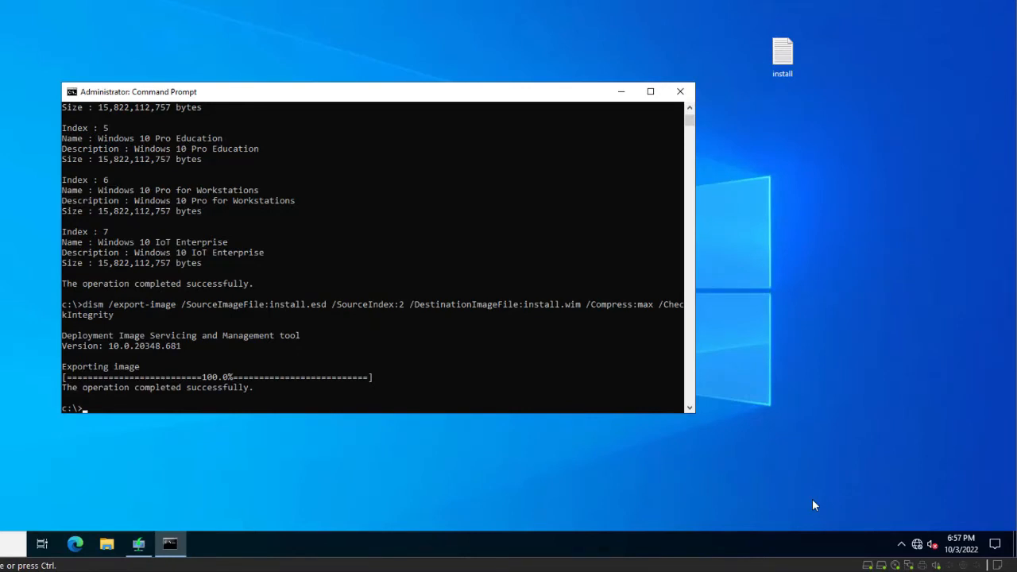
pyautogui.scroll(8, 812, 506)
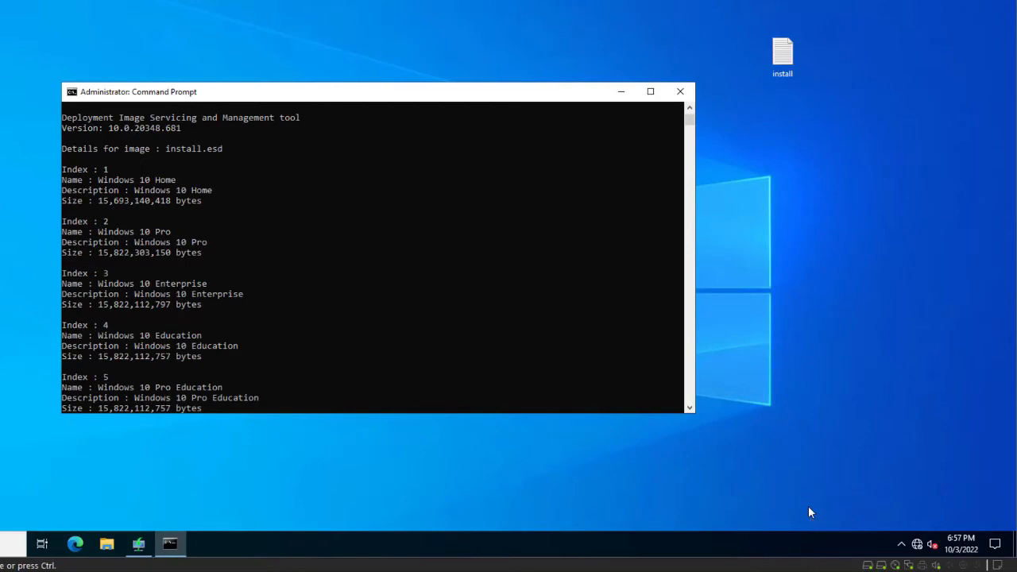
pyautogui.hotkey('ctrl', 'm')
pyautogui.scroll(2, 808, 513)
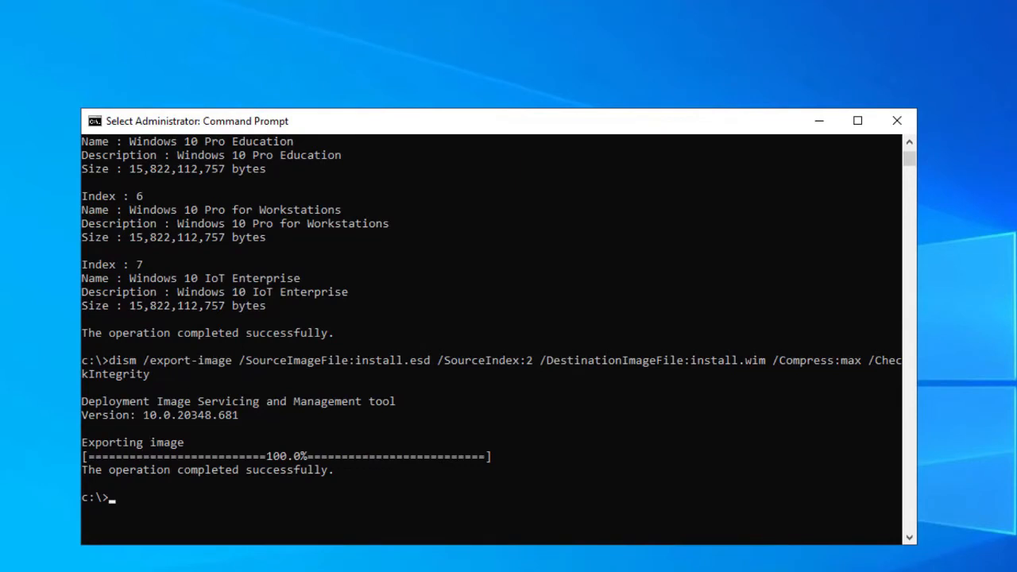
pyautogui.scroll(3, 405, 224)
pyautogui.scroll(6, 492, 342)
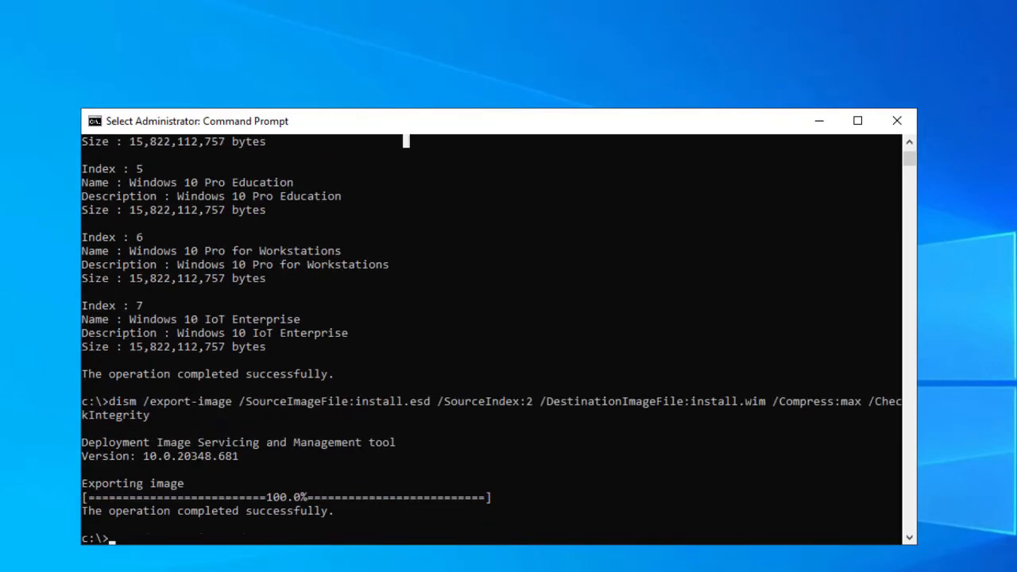
pyautogui.scroll(-3, 492, 342)
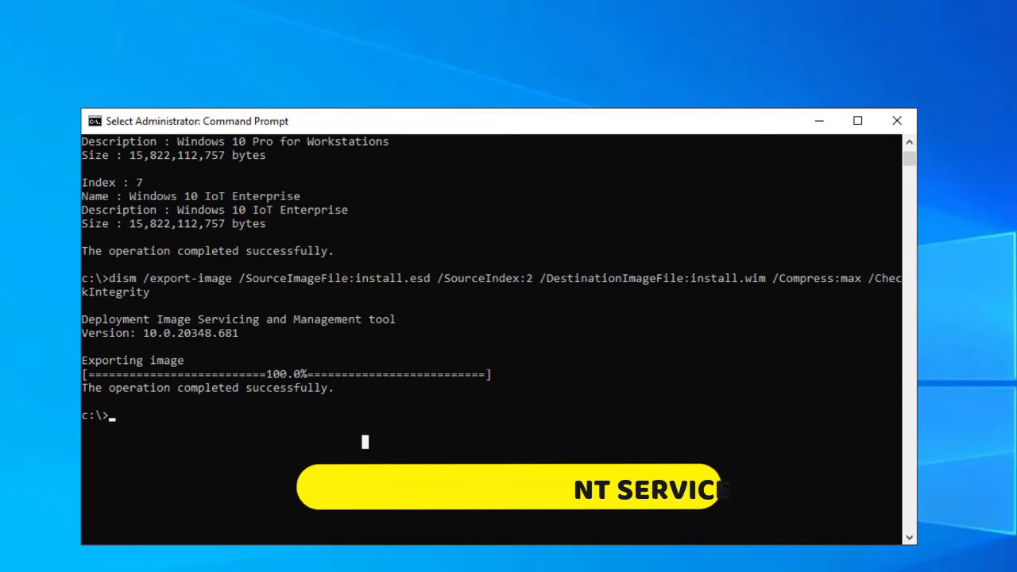
# Step: Recall the export-image command, change /SourceIndex to 3, and run it
pyautogui.press('Up')
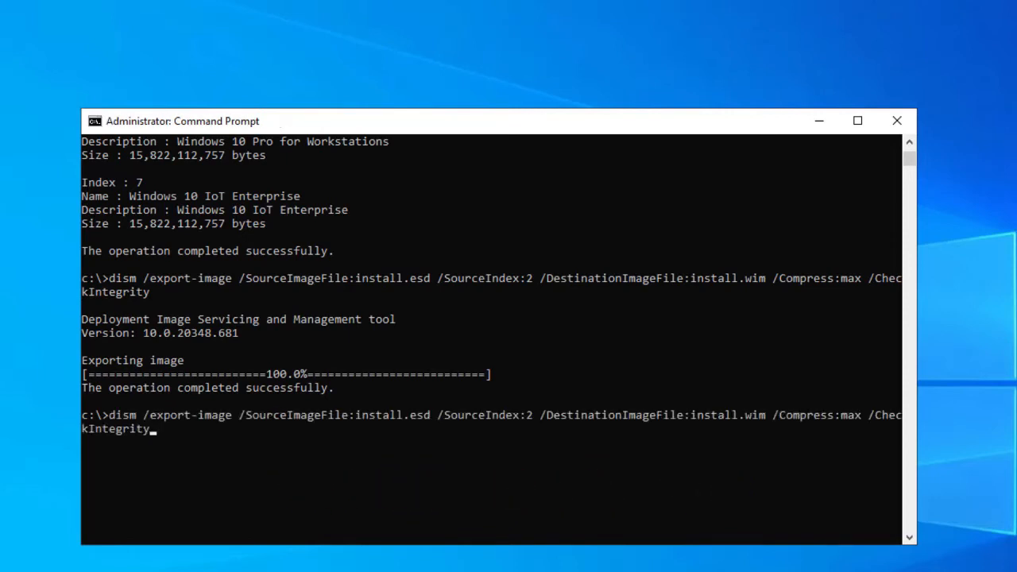
pyautogui.press('Left')
pyautogui.press('Left')
pyautogui.press('Left')
pyautogui.press('Left')
pyautogui.press('Left')
pyautogui.press('Left')
pyautogui.press('Left')
pyautogui.press('Left')
pyautogui.press('Left')
pyautogui.press('Left')
pyautogui.press('Left')
pyautogui.press('Left')
pyautogui.press('Left')
pyautogui.press('Left')
pyautogui.press('Left')
pyautogui.press('Left')
pyautogui.press('Left')
pyautogui.press('Left')
pyautogui.press('Left')
pyautogui.press('Left')
pyautogui.press('Left')
pyautogui.press('Left')
pyautogui.press('Left')
pyautogui.press('Left')
pyautogui.press('Left')
pyautogui.press('Left')
pyautogui.press('Left')
pyautogui.press('Left')
pyautogui.press('Left')
pyautogui.press('Left')
pyautogui.press('Left')
pyautogui.press('Left')
pyautogui.press('Left')
pyautogui.press('Left')
pyautogui.press('Left')
pyautogui.press('Left')
pyautogui.press('Left')
pyautogui.press('Left')
pyautogui.press('Left')
pyautogui.press('BackSpace')
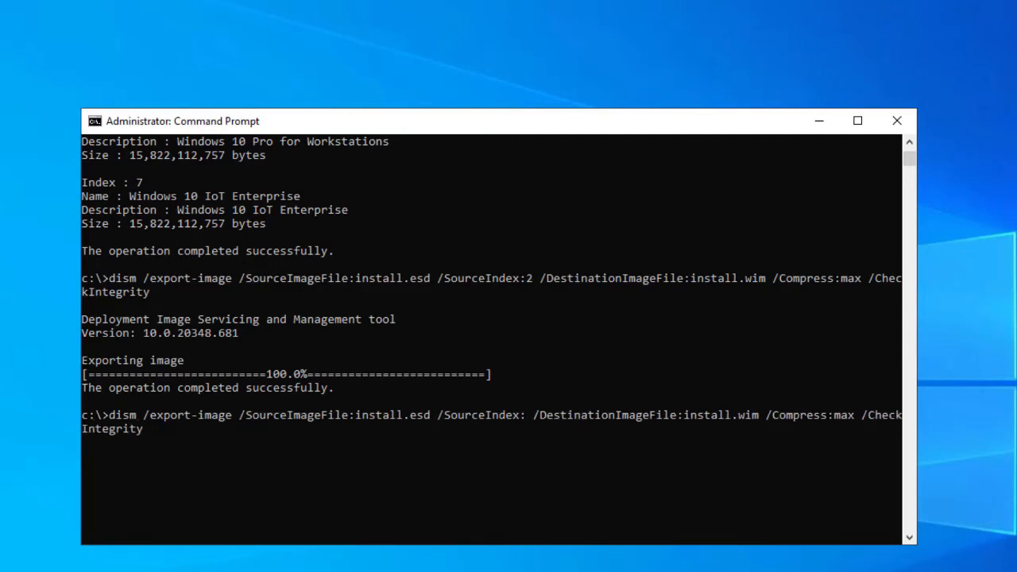
pyautogui.write('3')
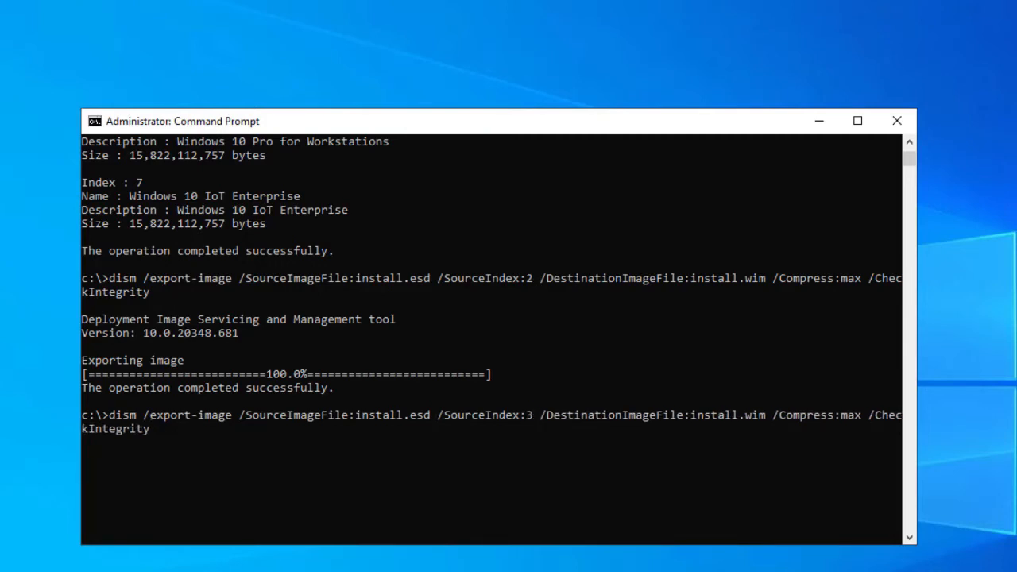
pyautogui.press('Return')
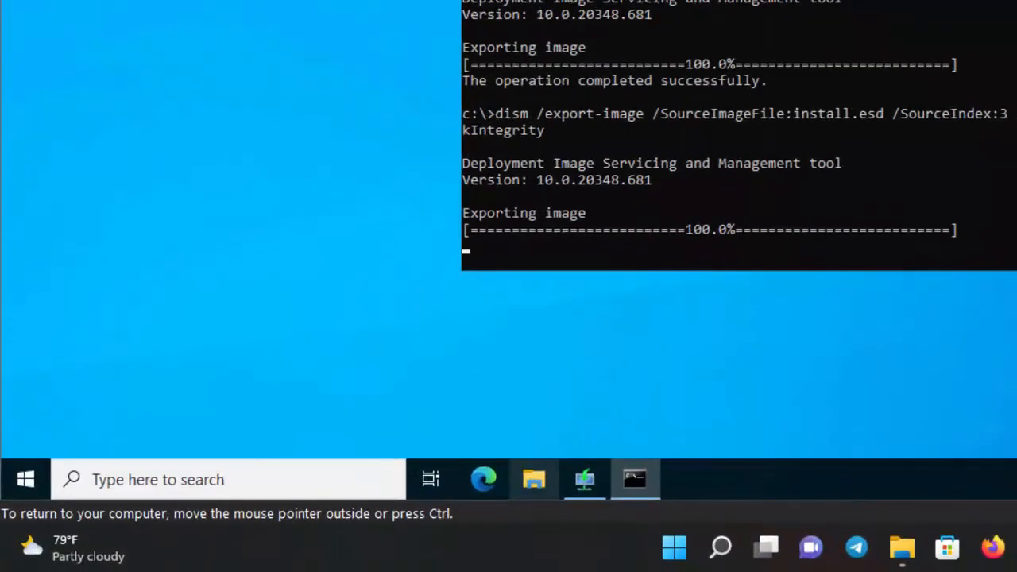
# Step: Check the contents of Local Disk (C:) in File Explorer, then close the window
pyautogui.click(534, 479)
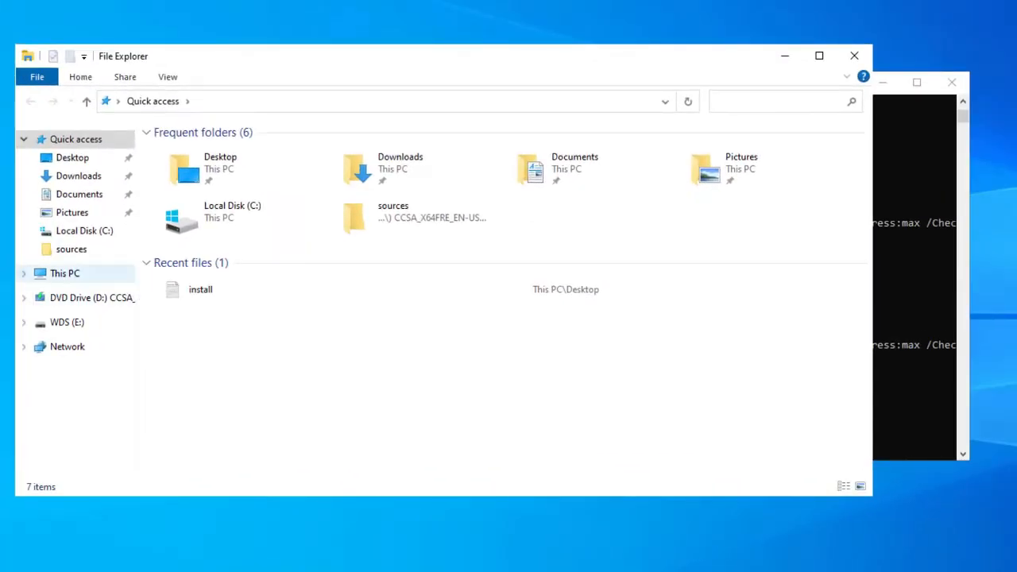
pyautogui.click(64, 273)
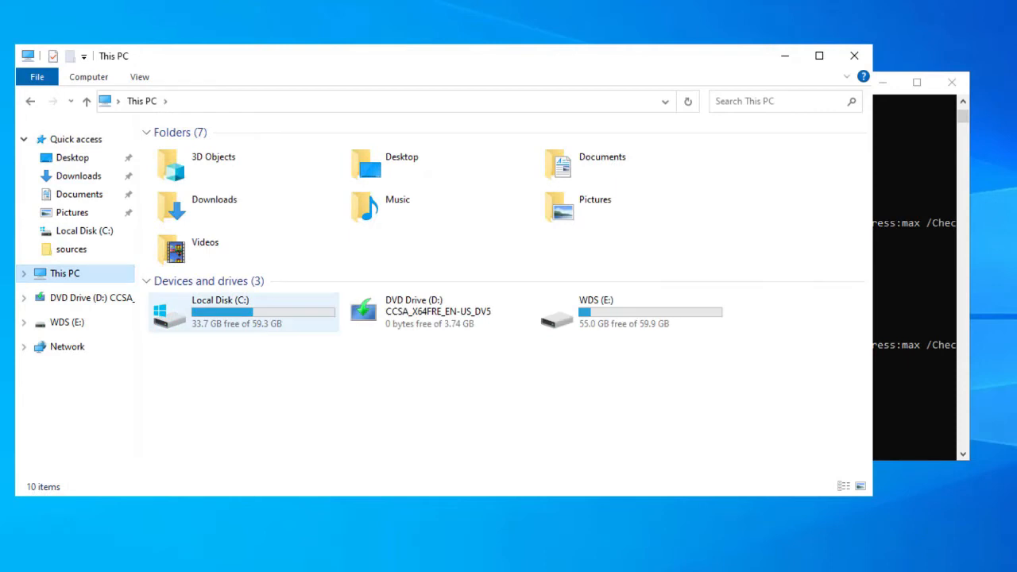
pyautogui.doubleClick(206, 306)
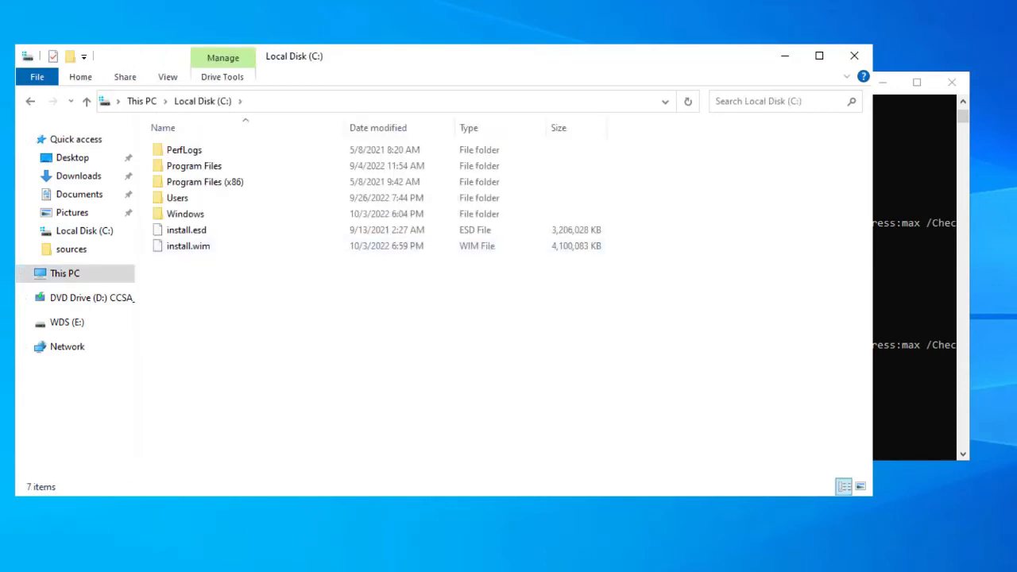
pyautogui.click(854, 56)
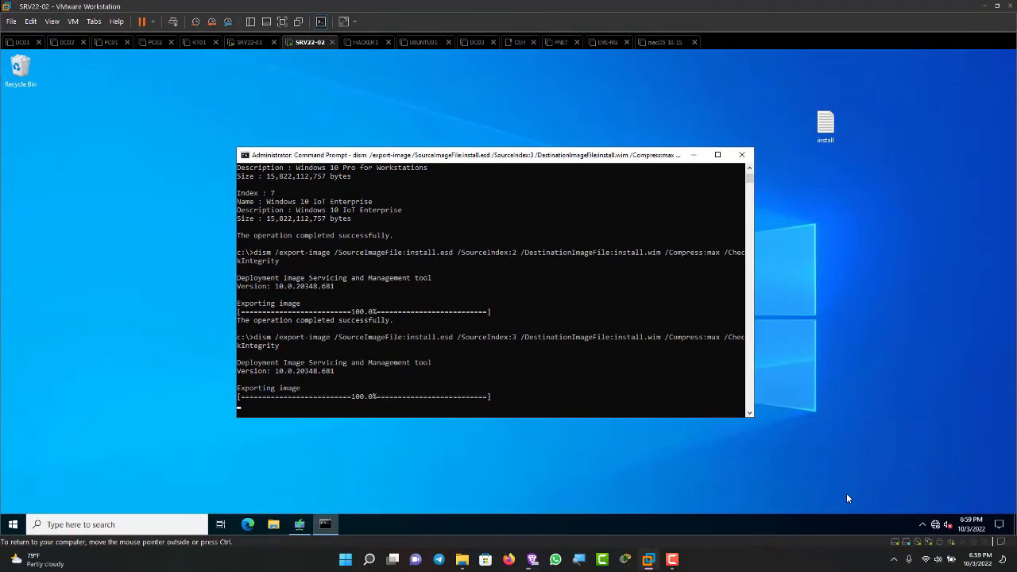
# Step: Leave mark mode in the Command Prompt and close the Command Prompt window
pyautogui.hotkey('ctrl', 'm')
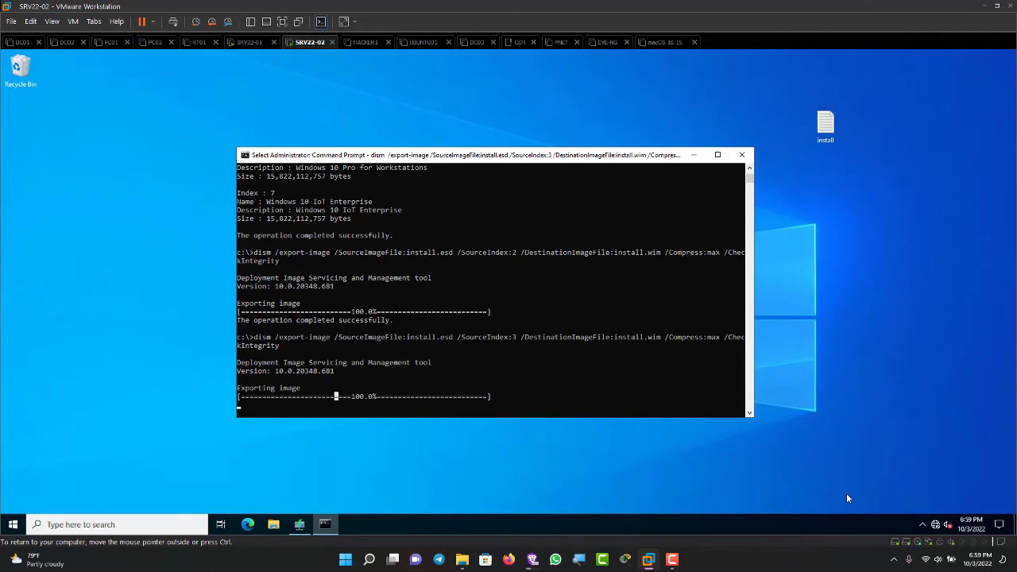
pyautogui.press('Escape')
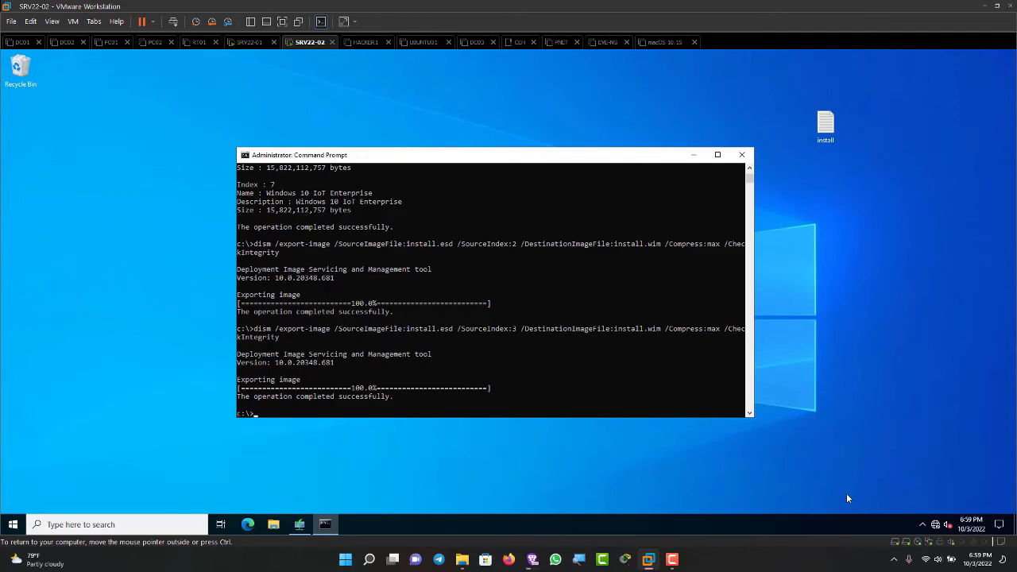
pyautogui.hotkey('alt', 'F4')
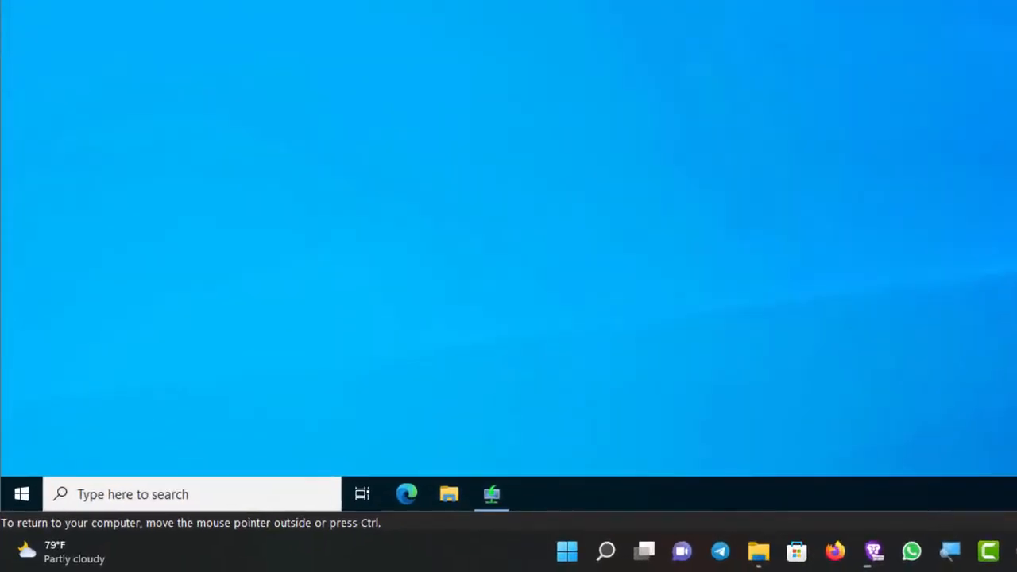
# Step: Delete install.esd from Local Disk (C:) in File Explorer, confirm the permanent deletion, and close the window
pyautogui.click(498, 486)
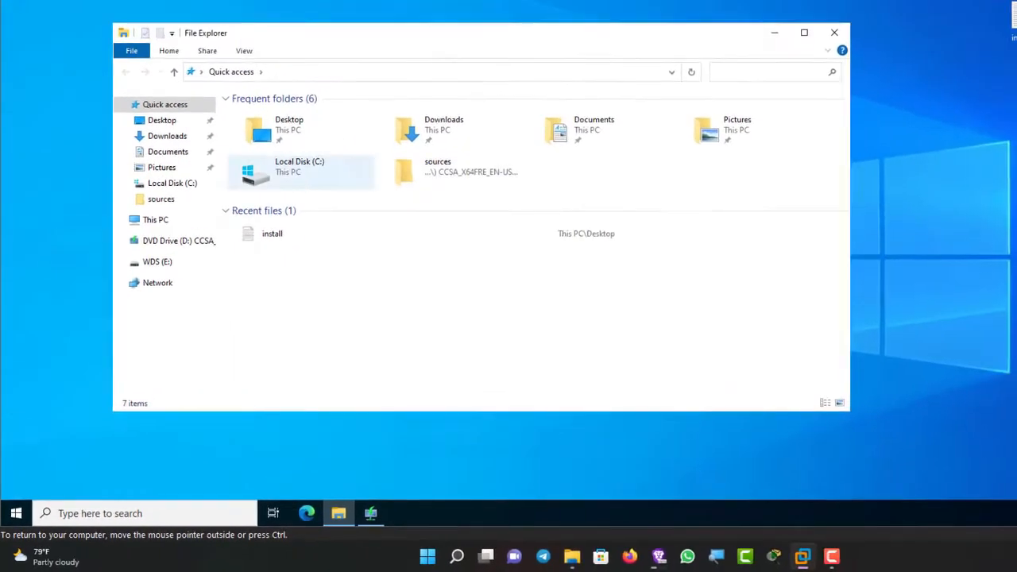
pyautogui.click(156, 220)
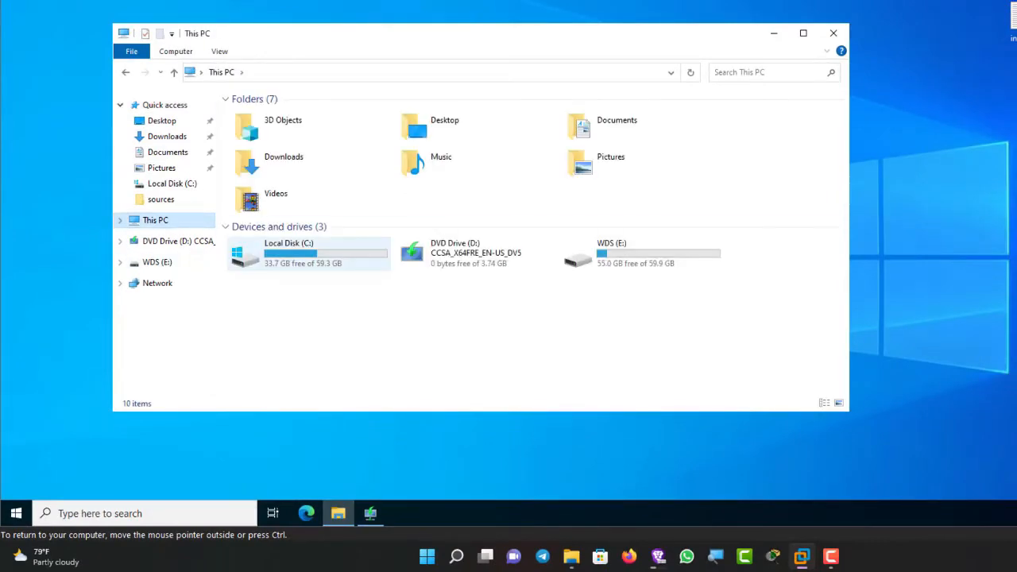
pyautogui.doubleClick(302, 254)
pyautogui.click(349, 183)
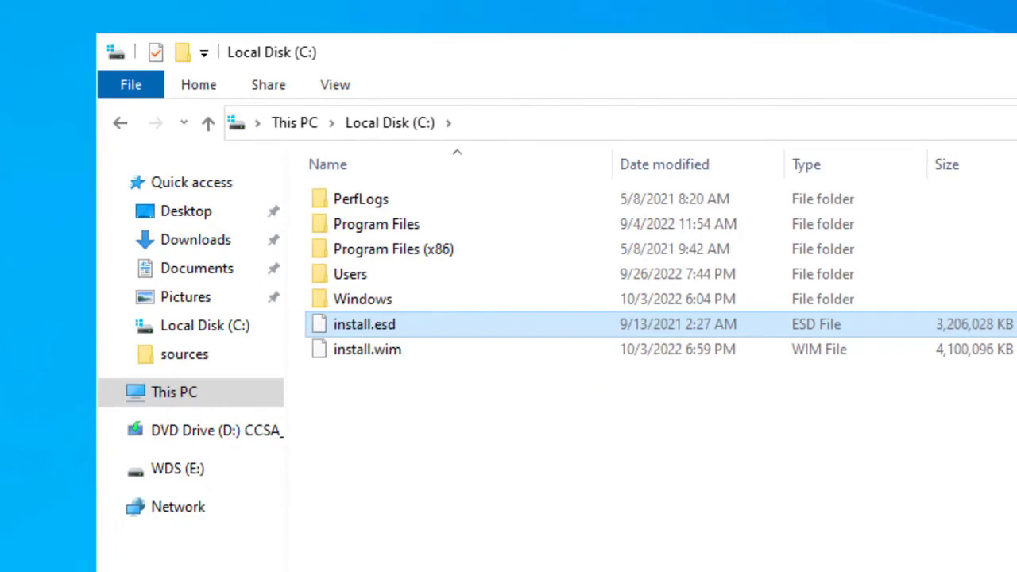
pyautogui.rightClick(390, 329)
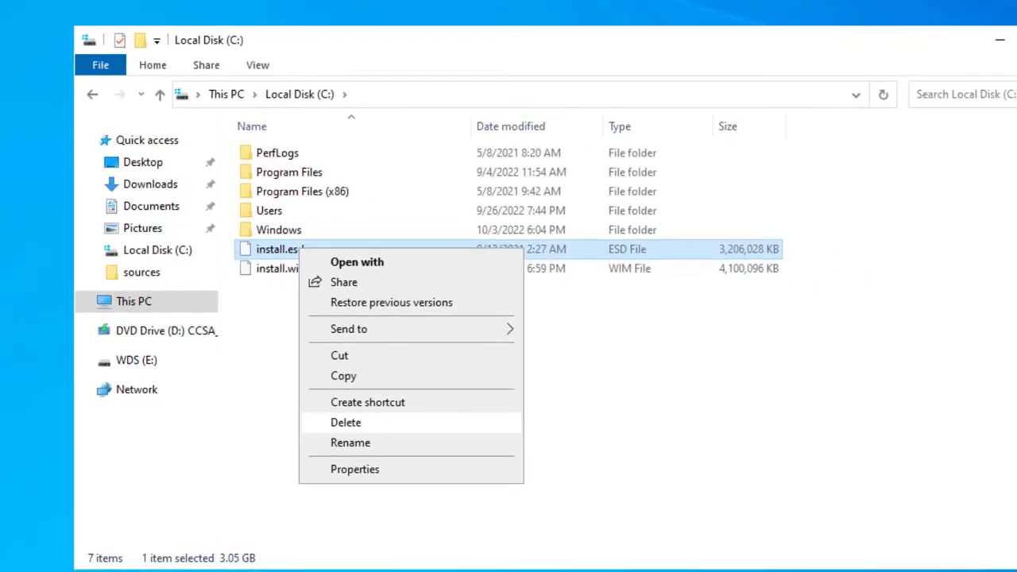
pyautogui.click(346, 422)
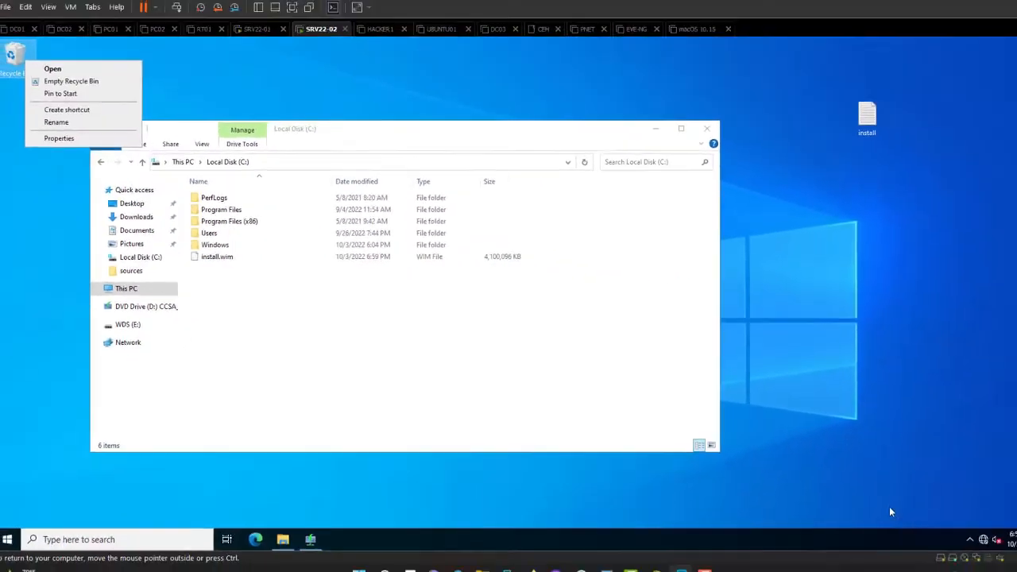
pyautogui.press('b')
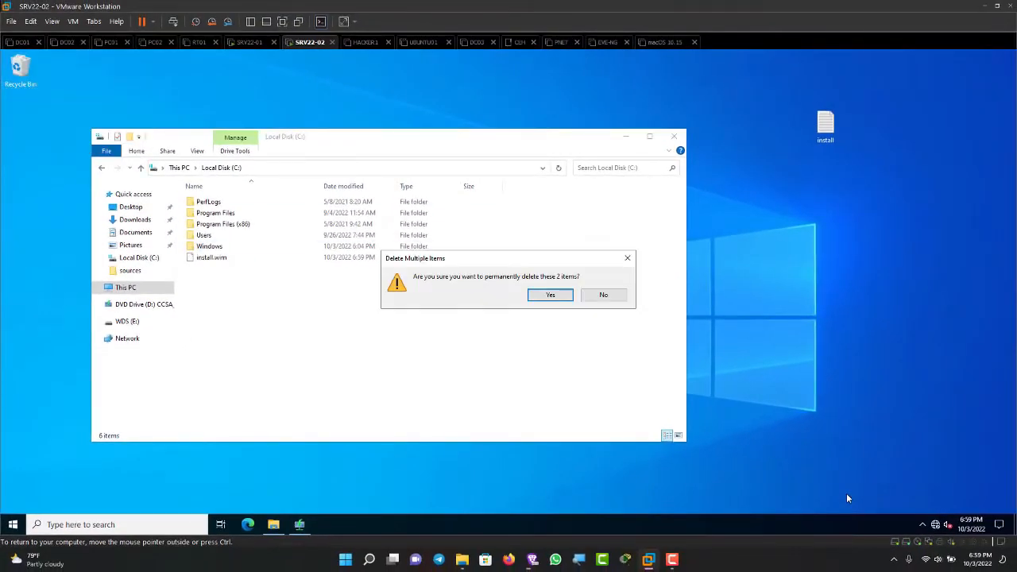
pyautogui.press('Return')
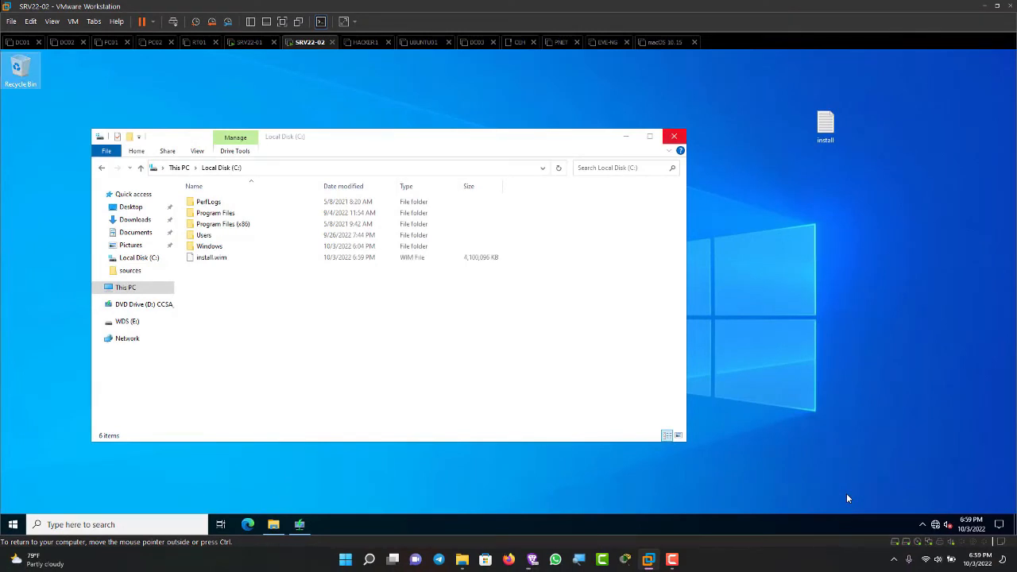
pyautogui.hotkey('alt', 'F4')
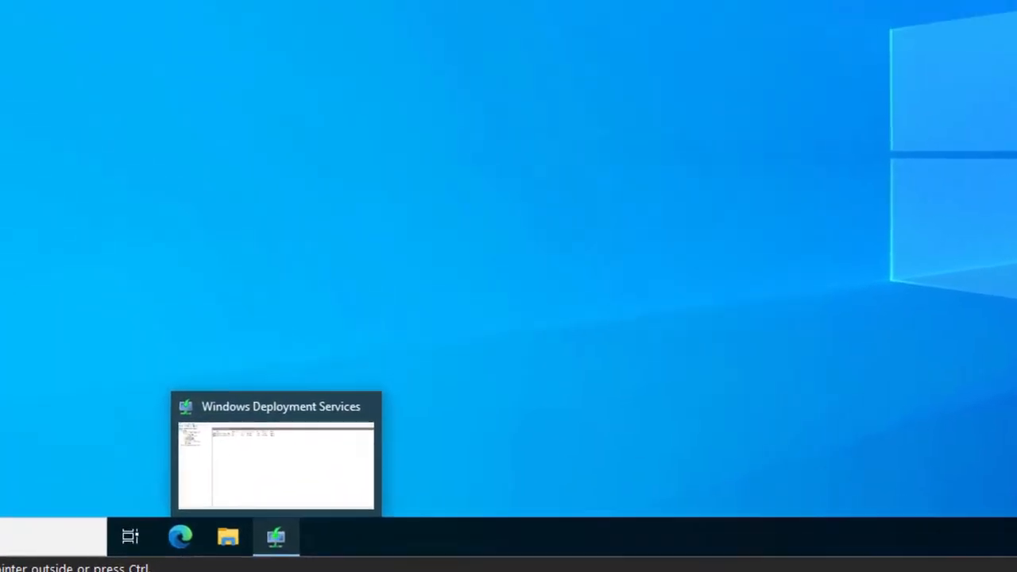
# Step: In Windows Deployment Services, start adding an install image to the existing WINDOWS OS image group
pyautogui.click(284, 513)
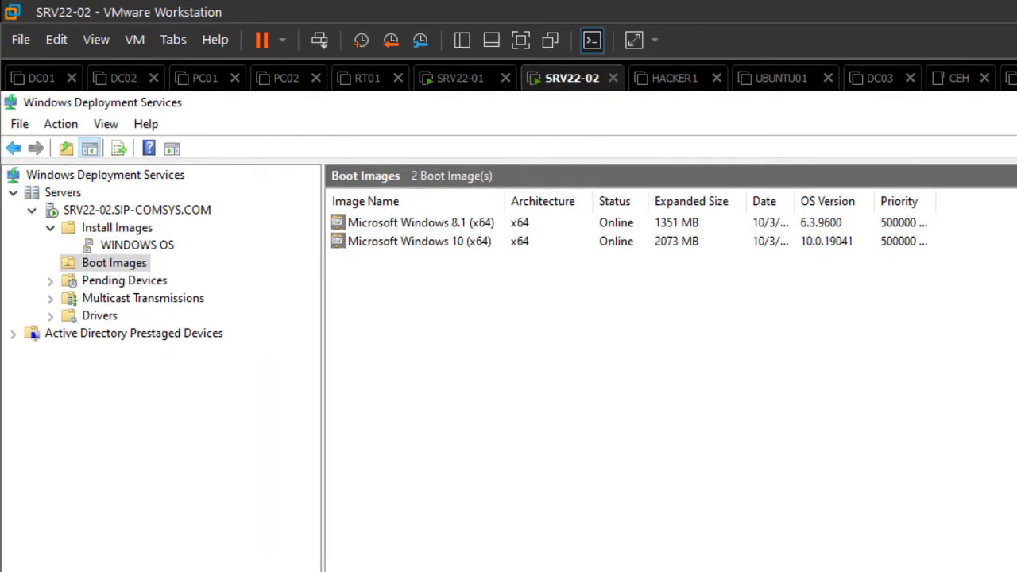
pyautogui.click(137, 245)
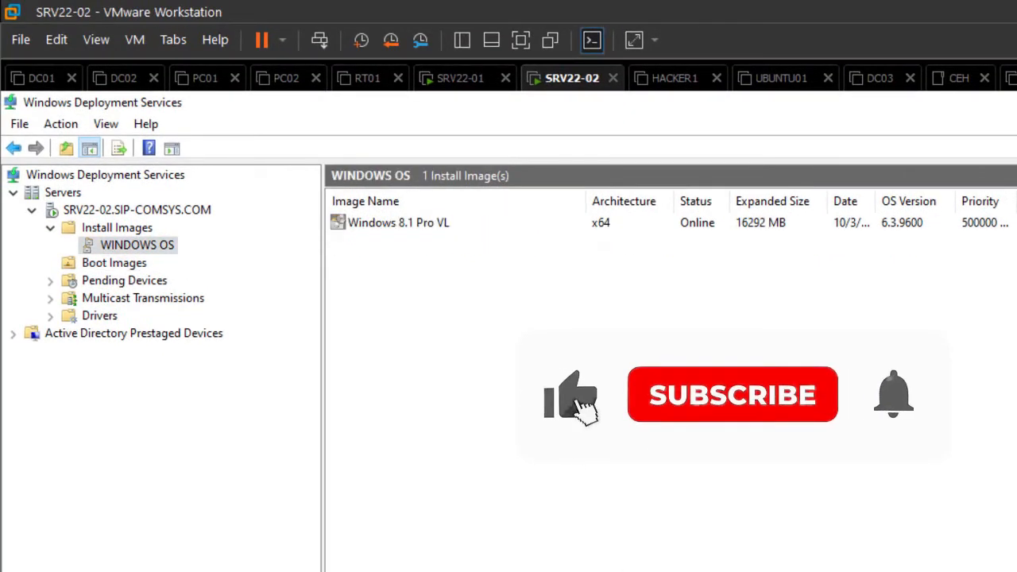
pyautogui.click(117, 228)
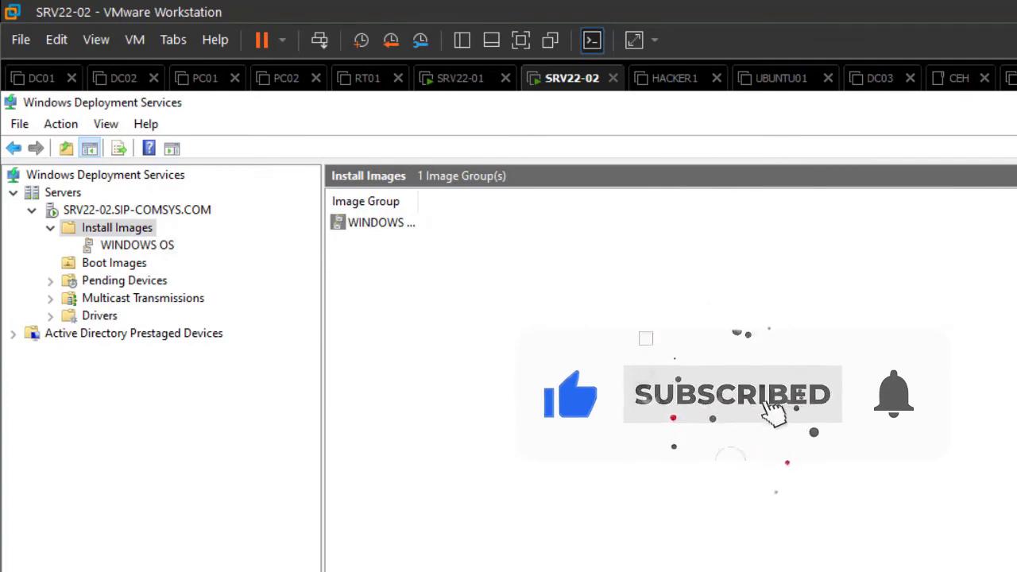
pyautogui.rightClick(107, 227)
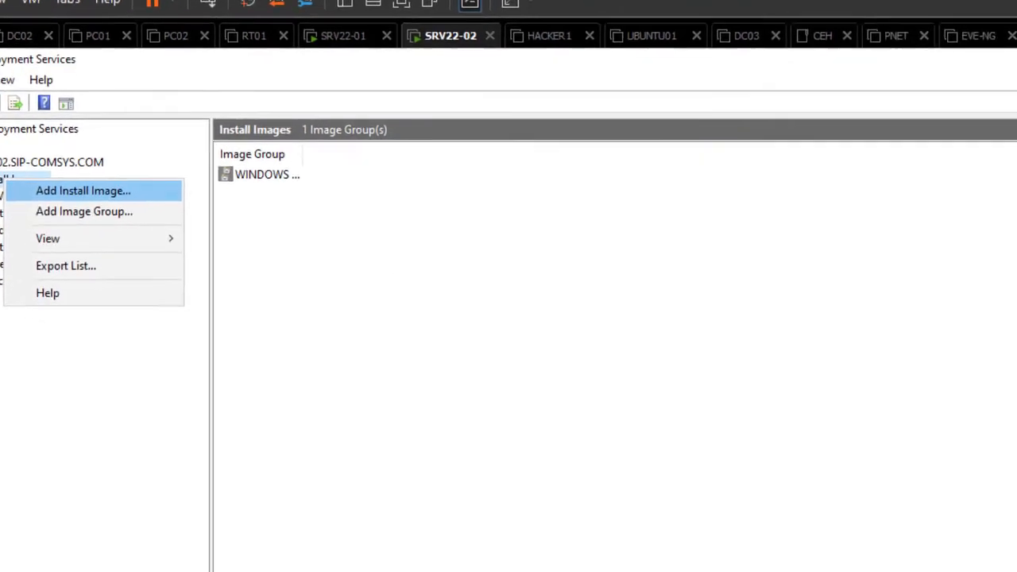
pyautogui.click(190, 239)
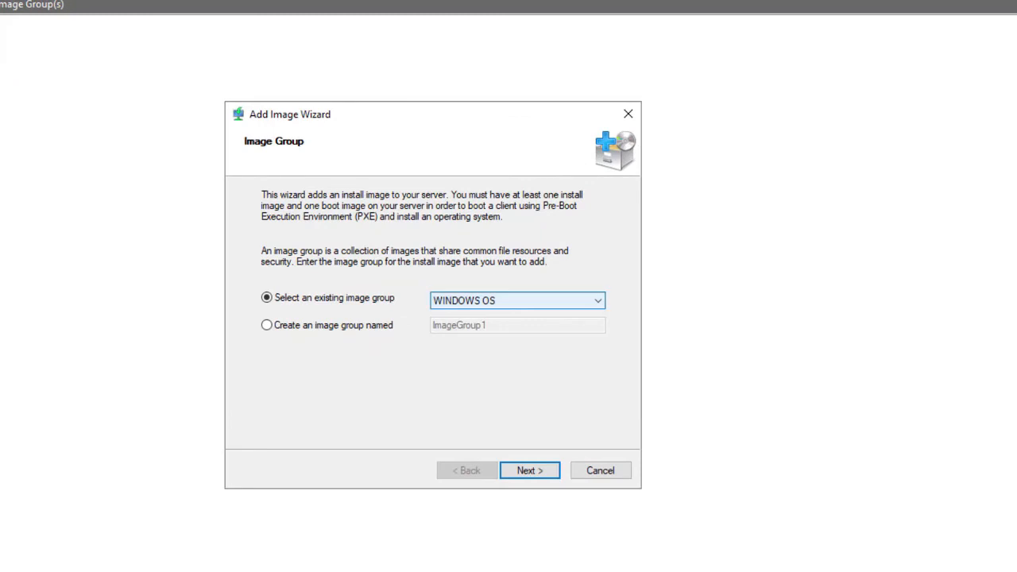
pyautogui.press('Return')
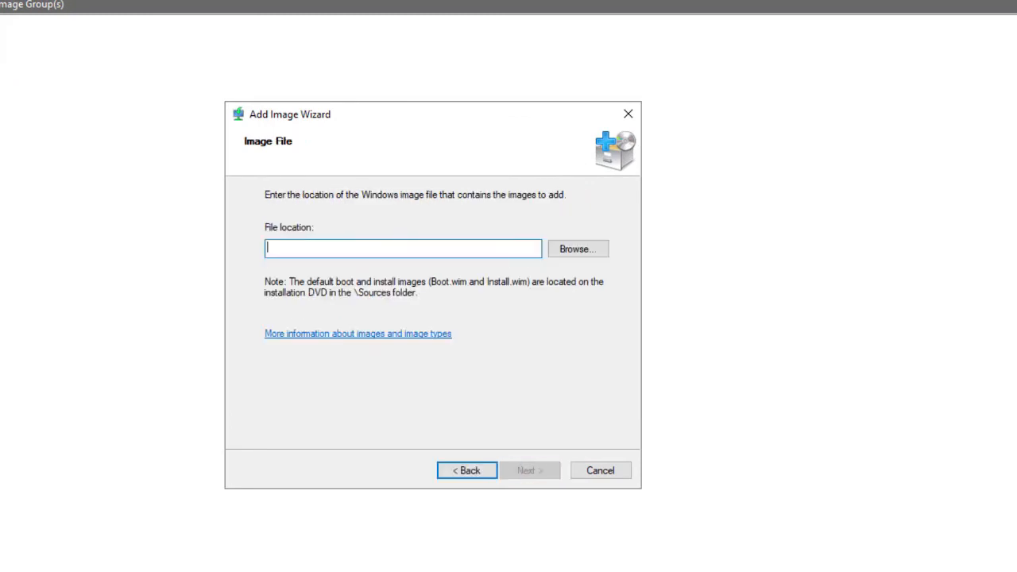
# Step: Choose install.wim on Local Disk (C:) as the image file and continue to the list of available images
pyautogui.click(578, 249)
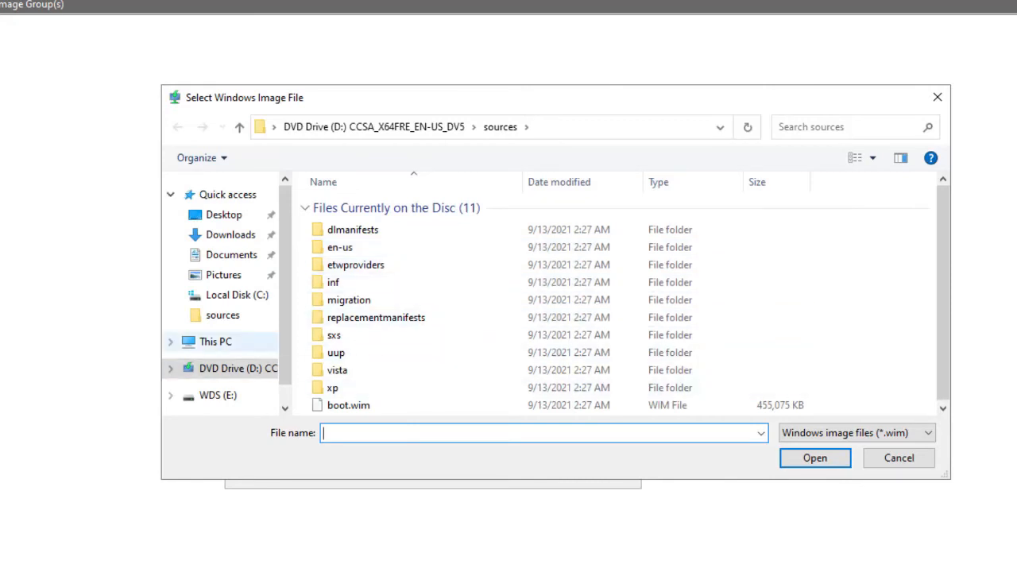
pyautogui.click(215, 341)
pyautogui.doubleClick(373, 381)
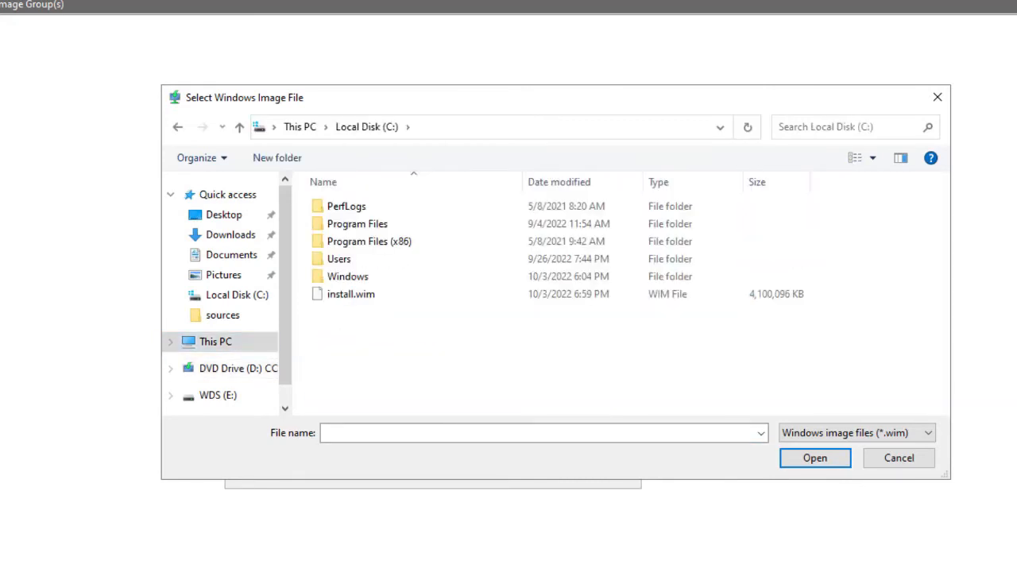
pyautogui.click(351, 294)
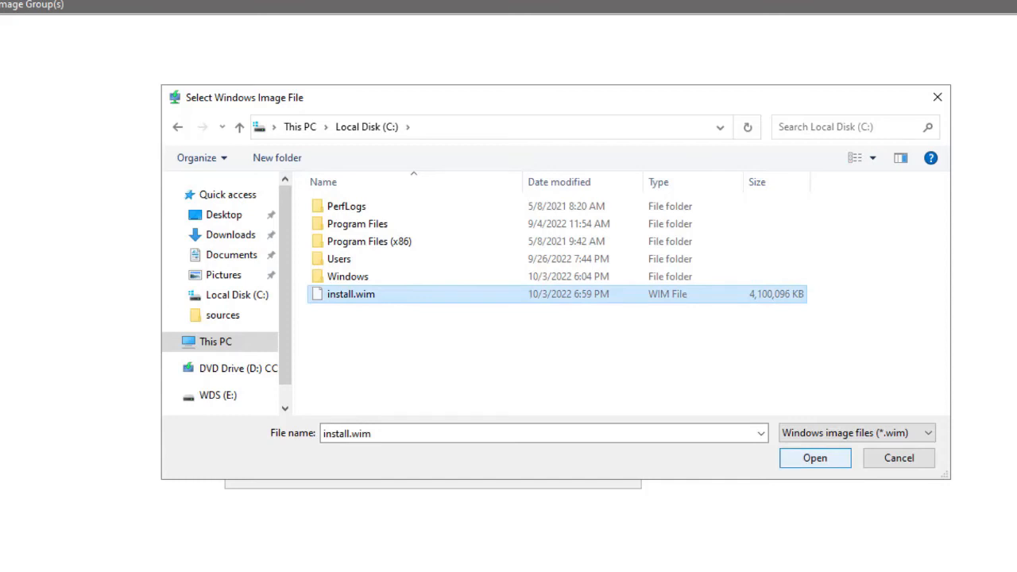
pyautogui.press('Return')
pyautogui.press('Return')
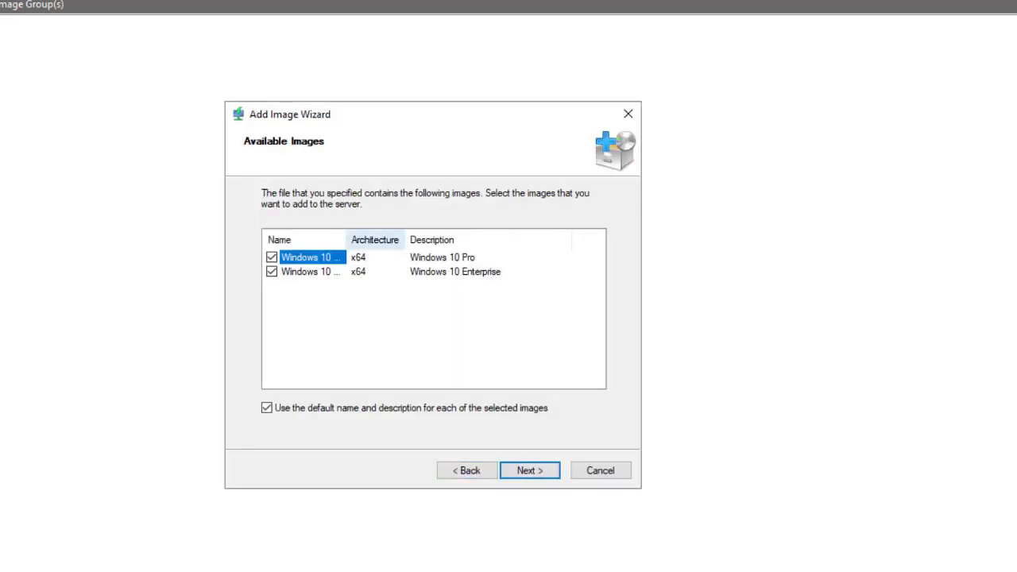
pyautogui.moveTo(347, 239); pyautogui.dragTo(430, 240)
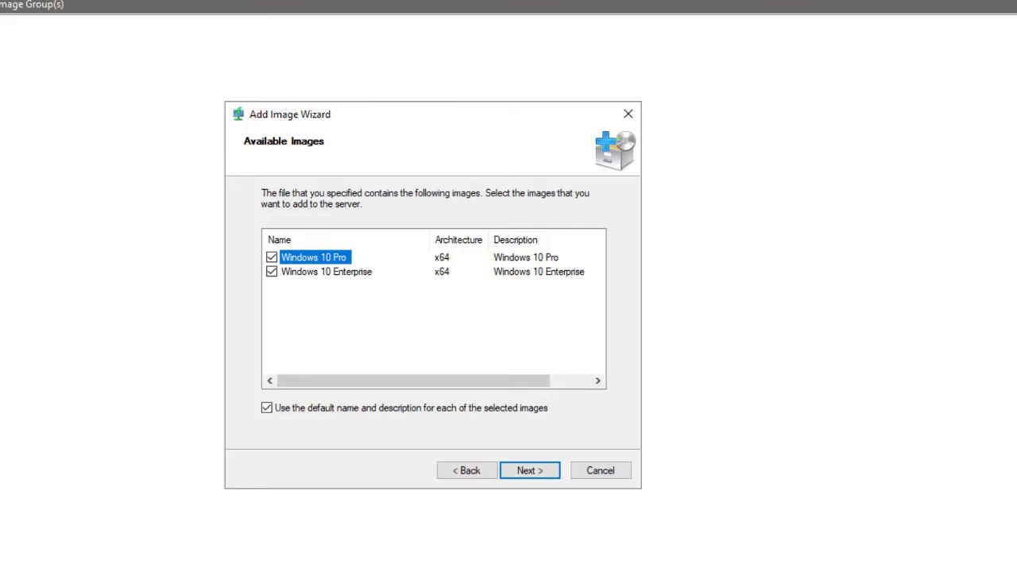
# Step: Keep both Windows 10 Pro and Windows 10 Enterprise images selected and confirm the summary to add them to the server
pyautogui.click(270, 272)
pyautogui.click(271, 272)
pyautogui.click(529, 470)
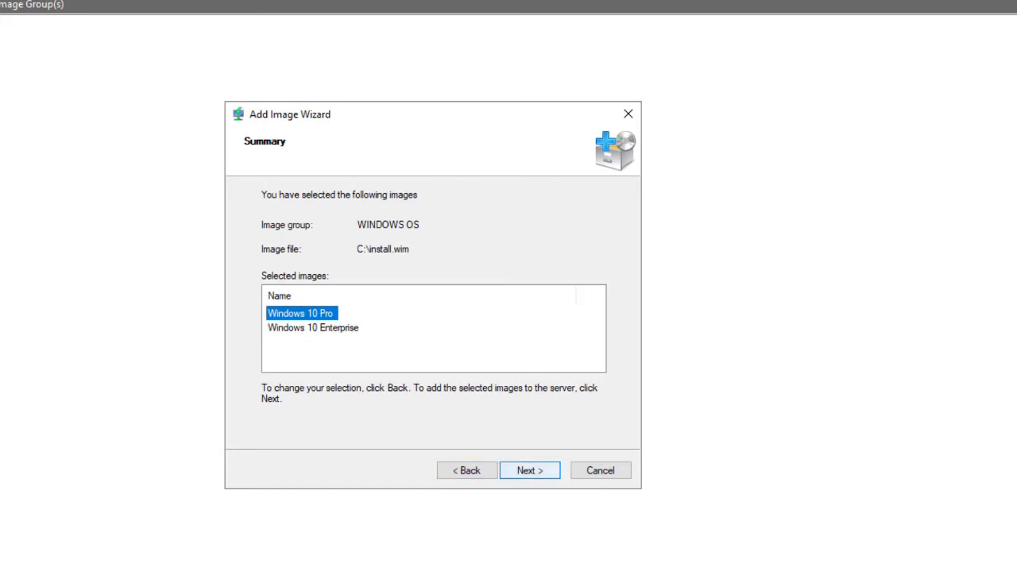
pyautogui.click(529, 471)
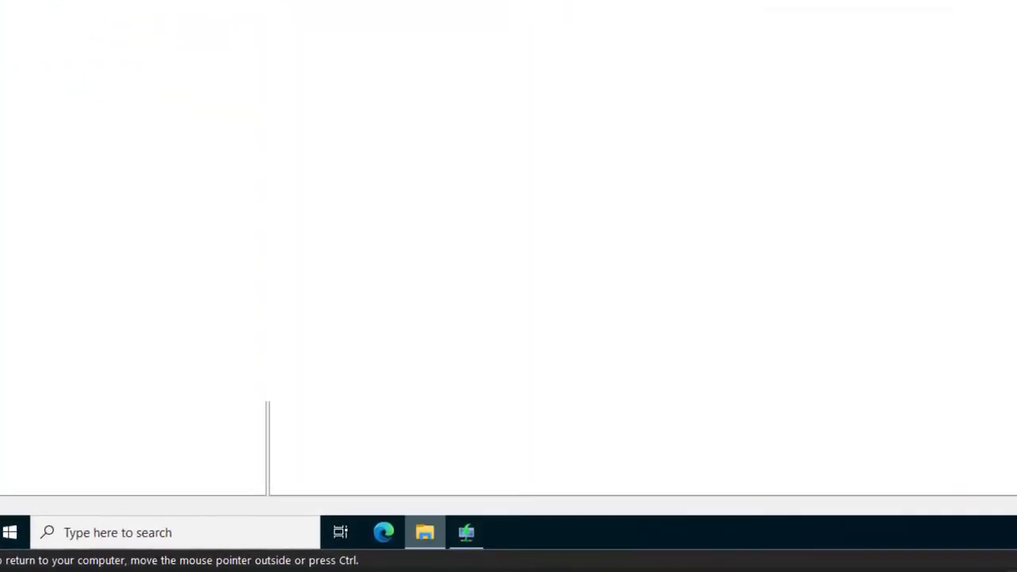
# Step: Browse the WDS (E:) drive's RemoteInstall folder to inspect the WINDOWS OS image group's files
pyautogui.click(425, 532)
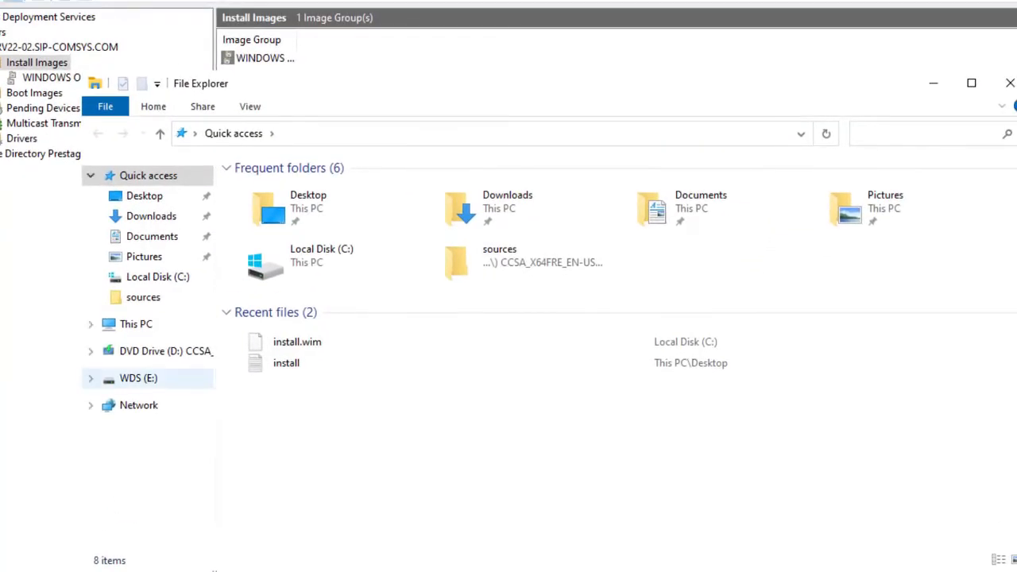
pyautogui.click(139, 378)
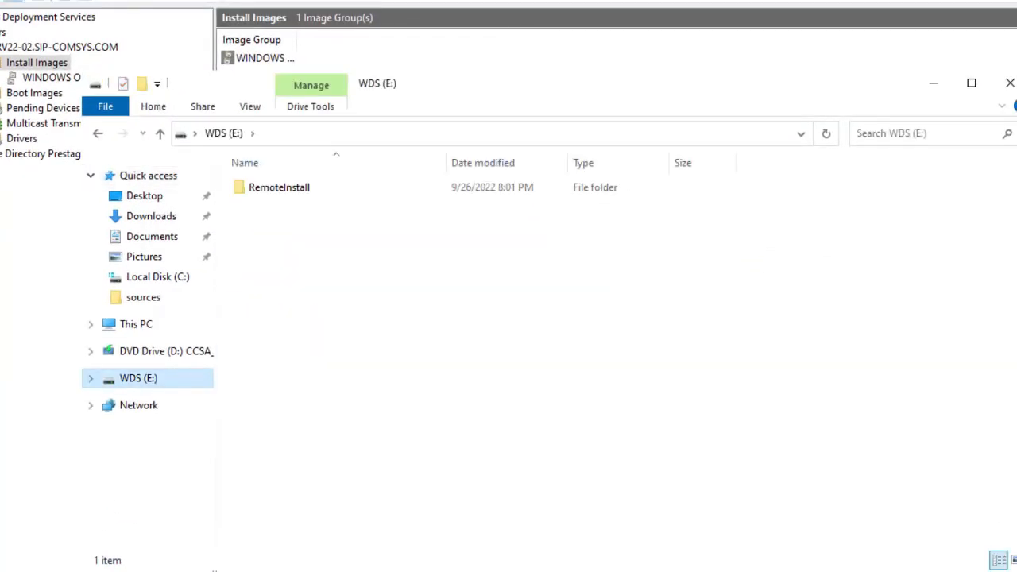
pyautogui.doubleClick(279, 186)
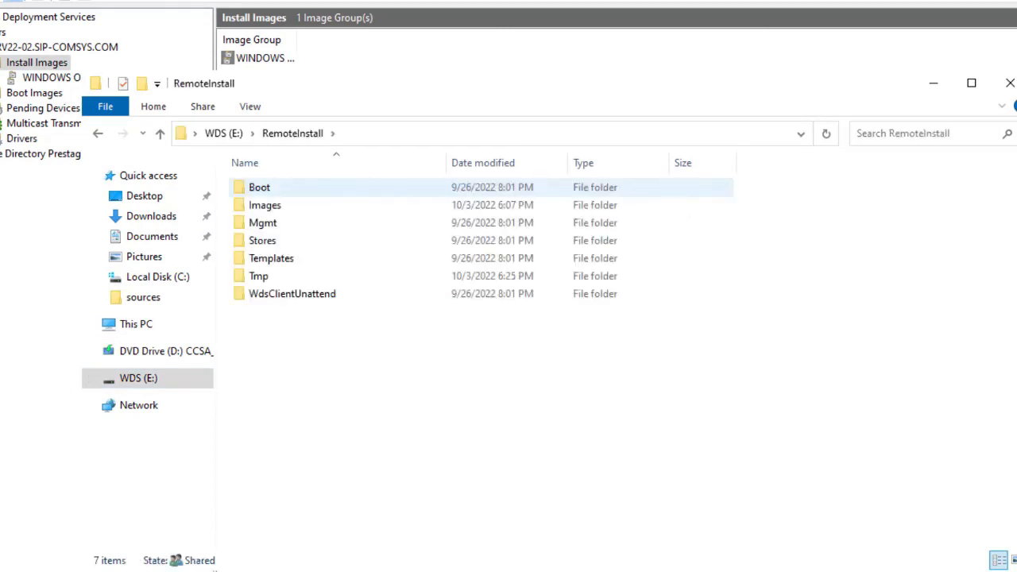
pyautogui.doubleClick(264, 205)
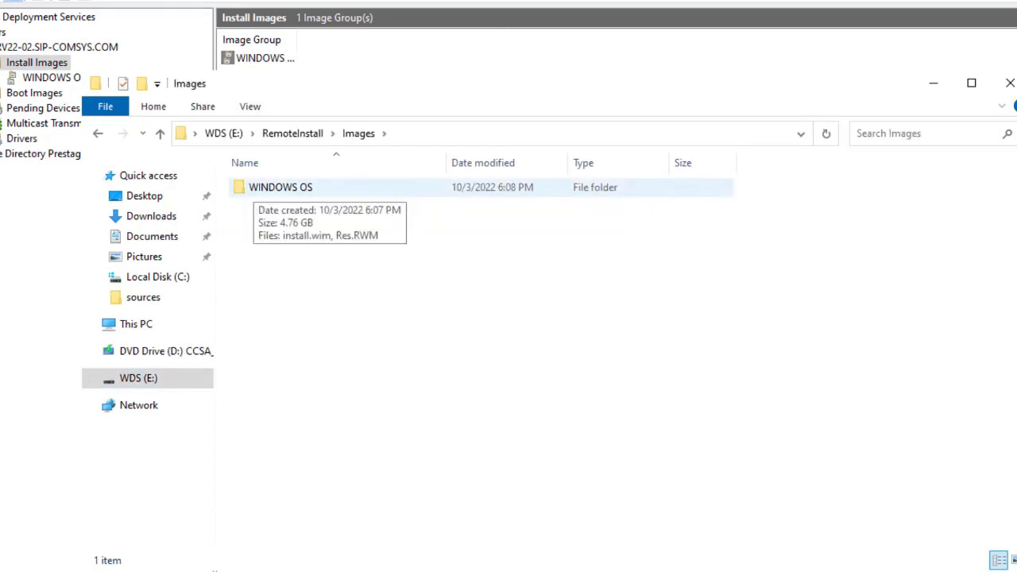
pyautogui.doubleClick(281, 187)
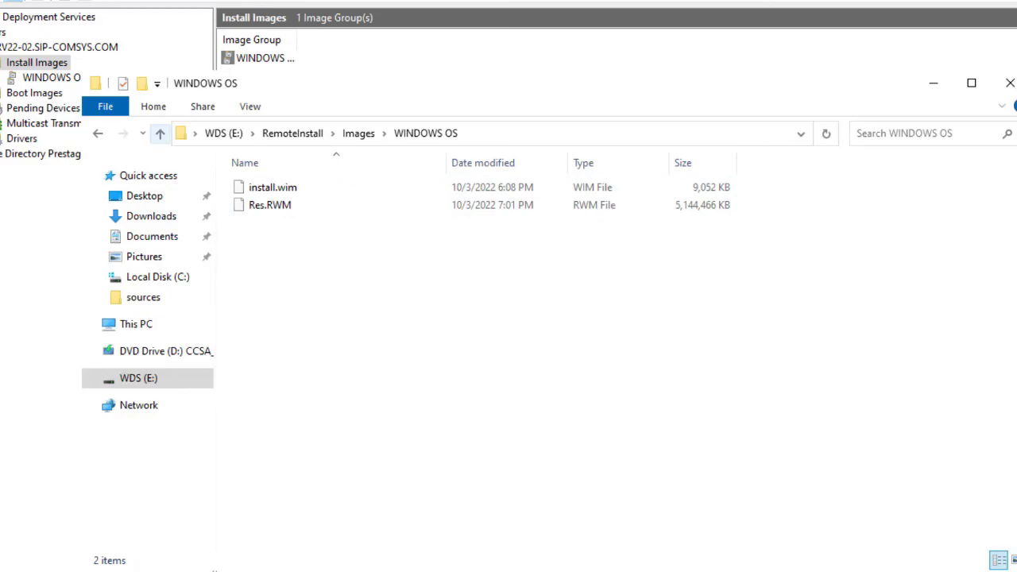
pyautogui.click(160, 132)
pyautogui.click(160, 133)
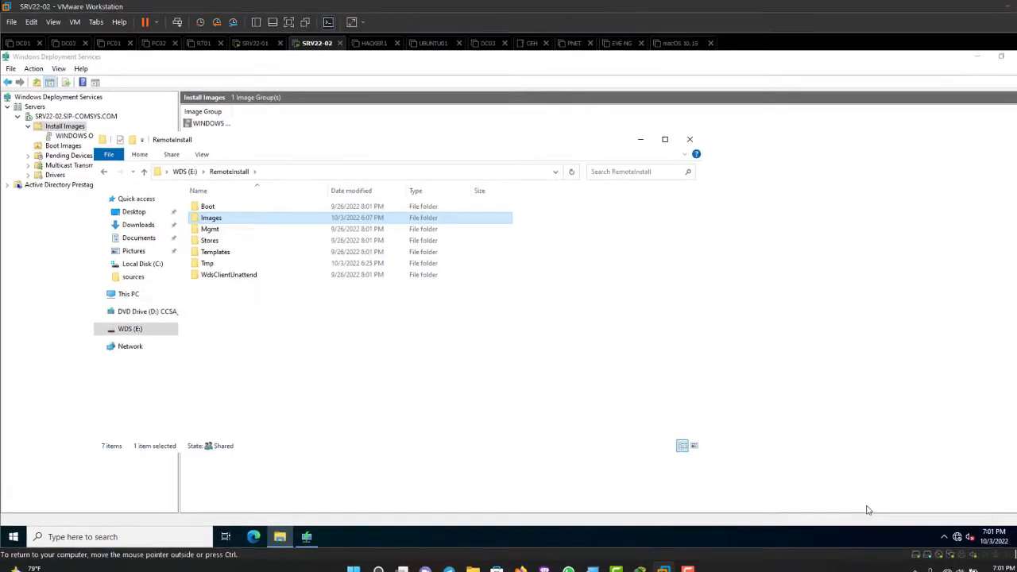
pyautogui.doubleClick(208, 206)
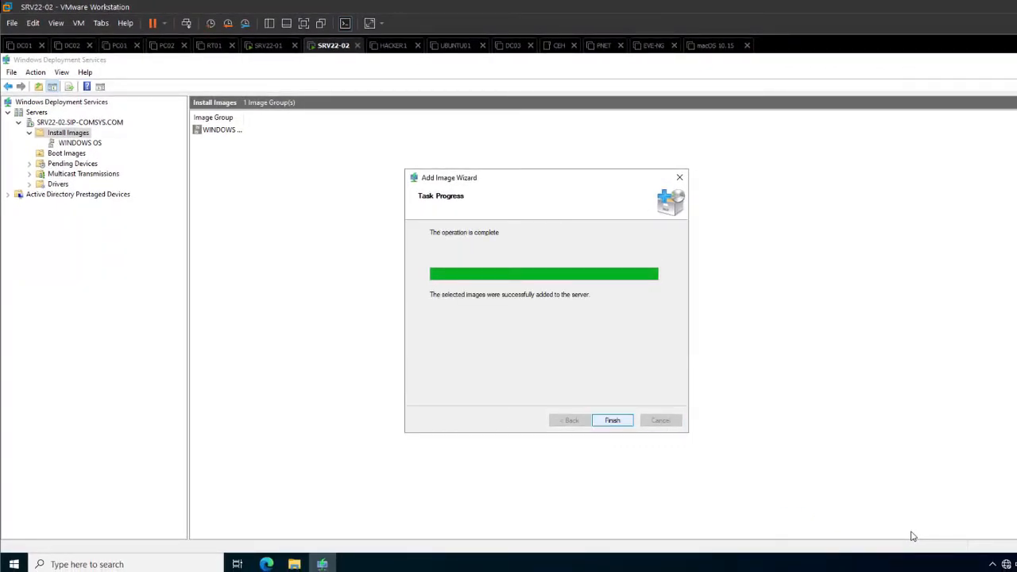
# Step: Finish the Add Image Wizard and open the WINDOWS OS image group to review its install images
pyautogui.press('Return')
pyautogui.press('Down')
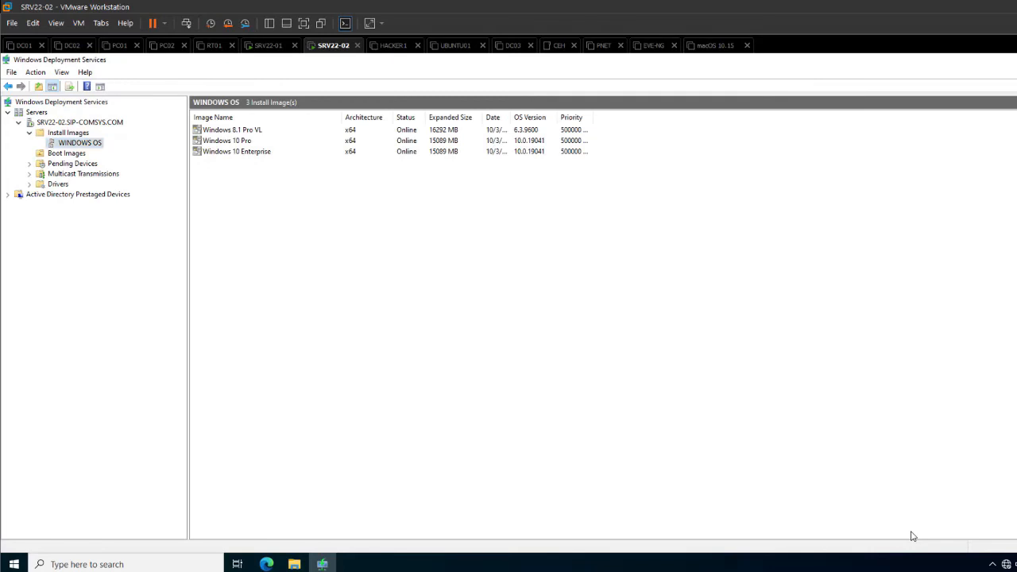
pyautogui.press('Tab')
pyautogui.press('Down')
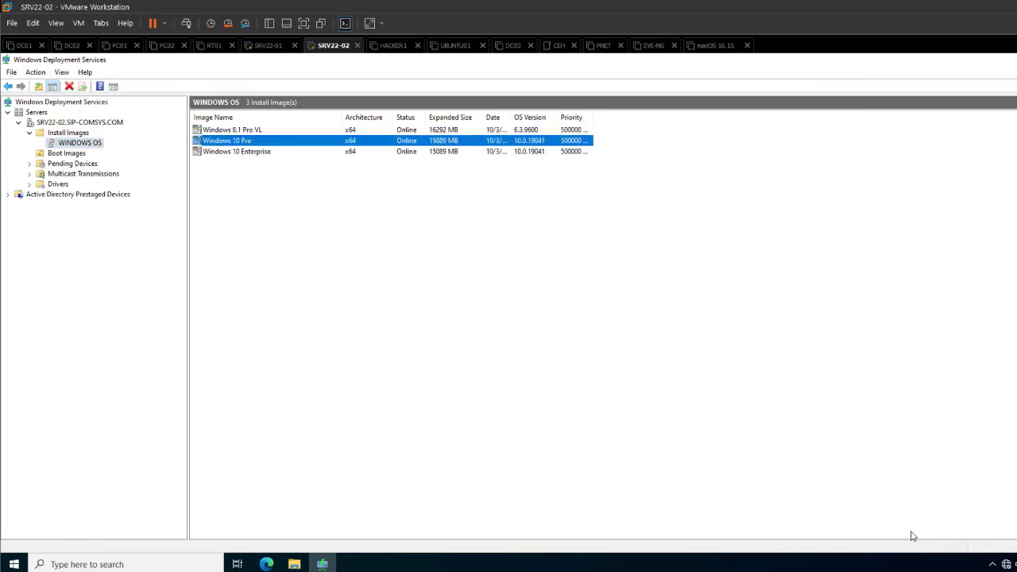
pyautogui.press('Tab')
pyautogui.press('Tab')
pyautogui.press('Tab')
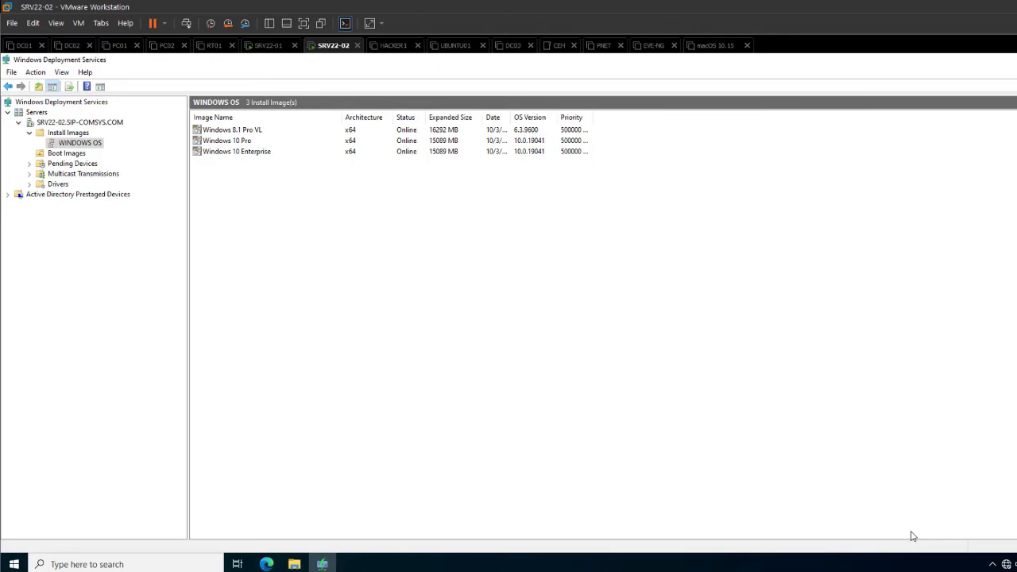
# Step: In the virtual machine settings, mount the Win11_English_x64 ISO from the Windows 11 x64 Version 22000.194 folder on the CD/DVD drive
pyautogui.click(78, 23)
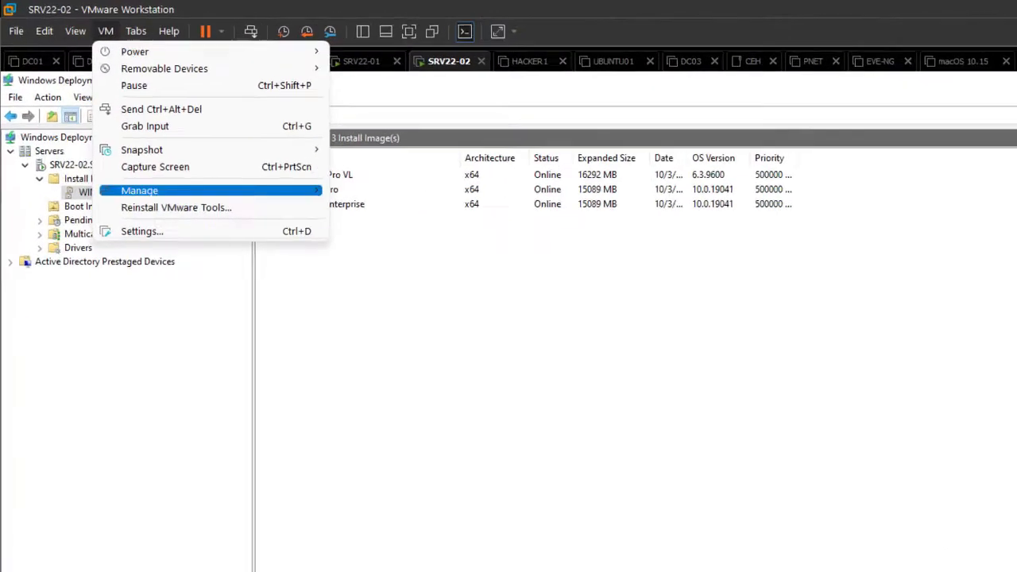
pyautogui.click(179, 291)
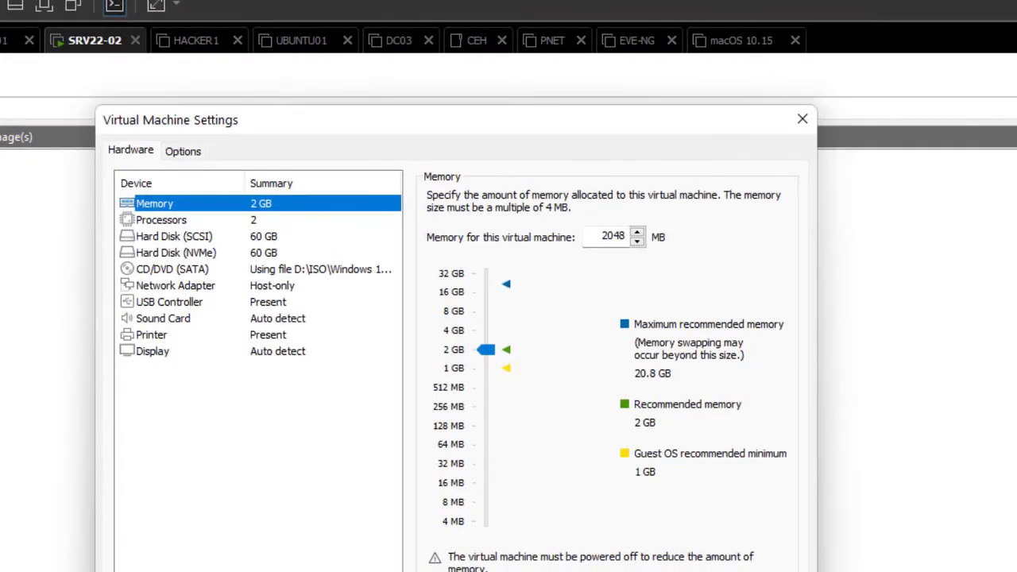
pyautogui.click(172, 269)
pyautogui.click(750, 337)
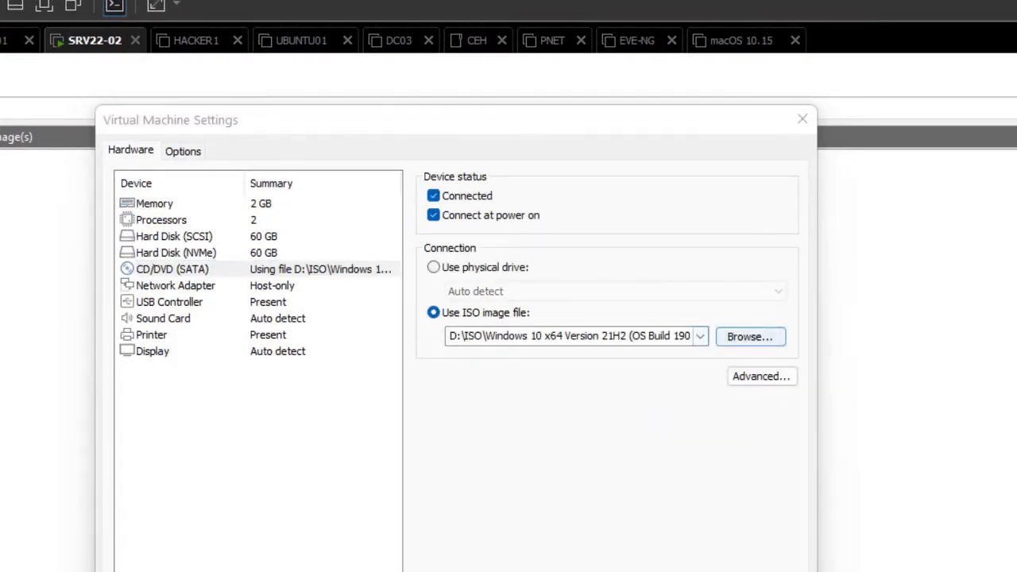
pyautogui.scroll(-3, 477, 469)
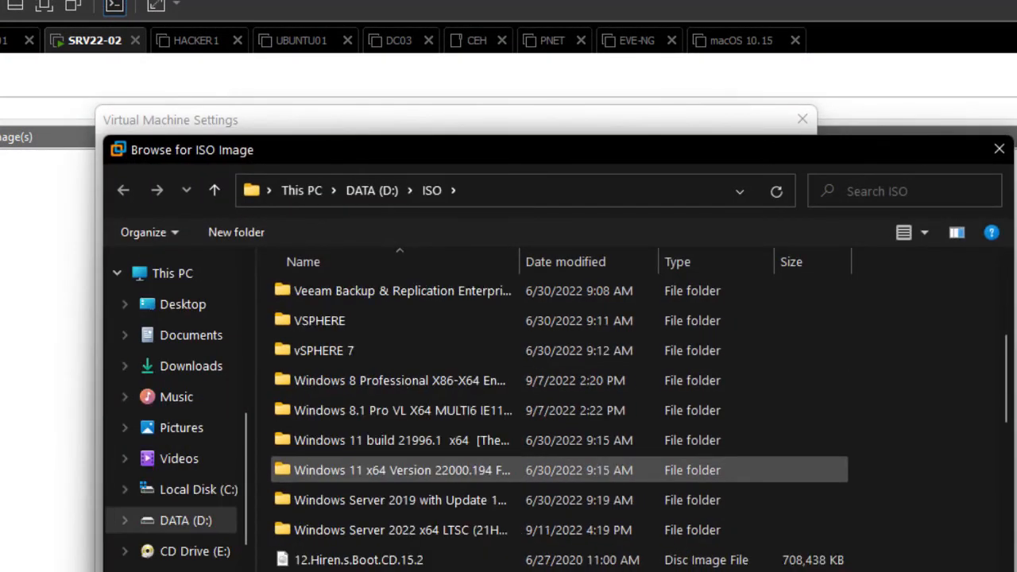
pyautogui.scroll(-2, 477, 470)
pyautogui.scroll(1, 476, 466)
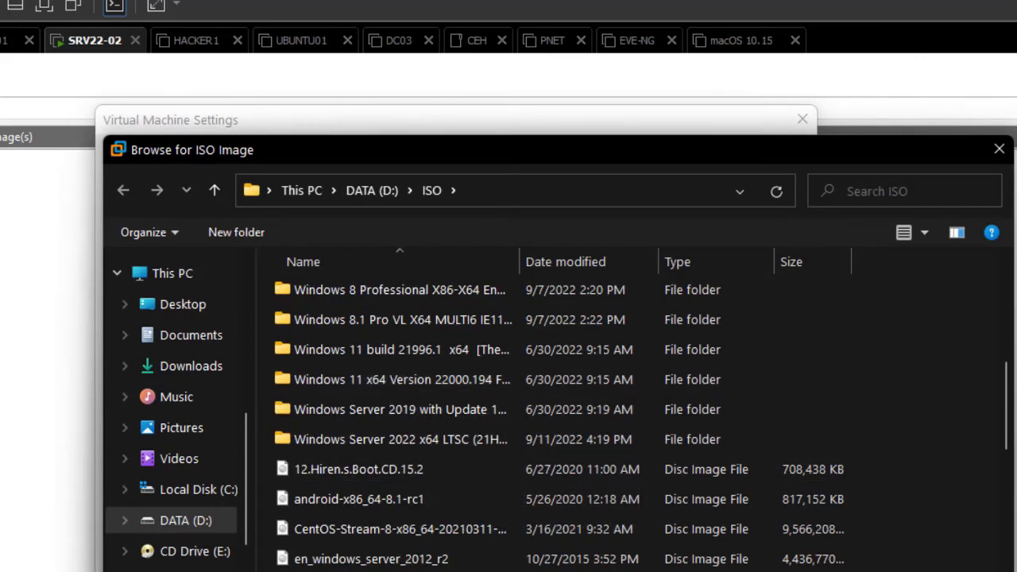
pyautogui.moveTo(520, 262); pyautogui.dragTo(735, 263)
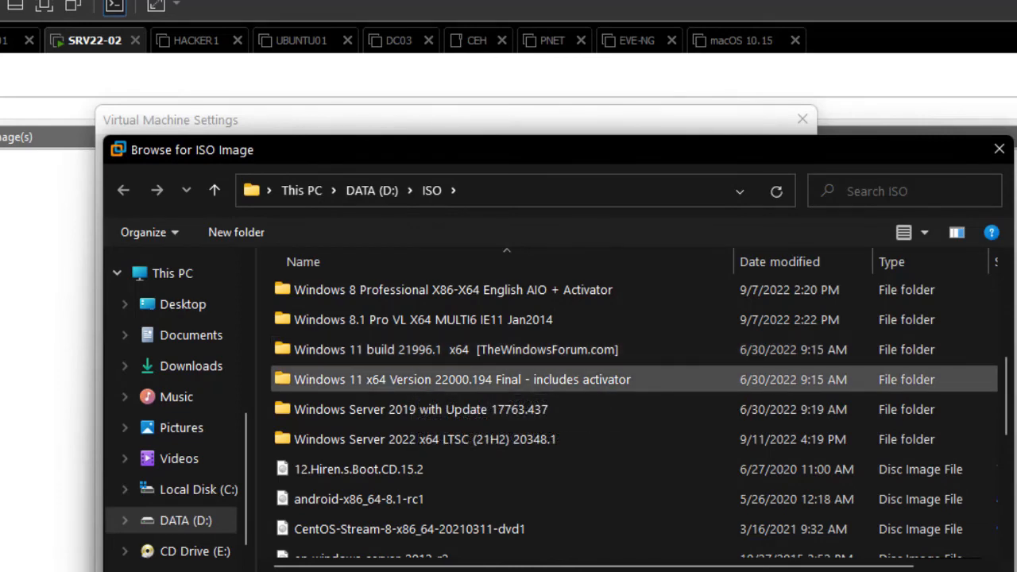
pyautogui.doubleClick(462, 380)
pyautogui.click(346, 294)
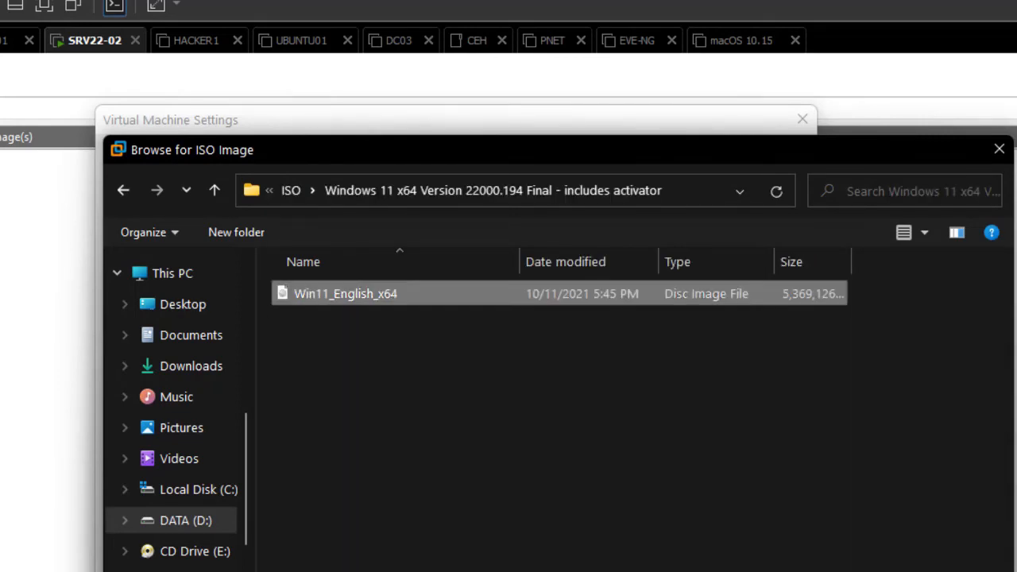
pyautogui.press('Return')
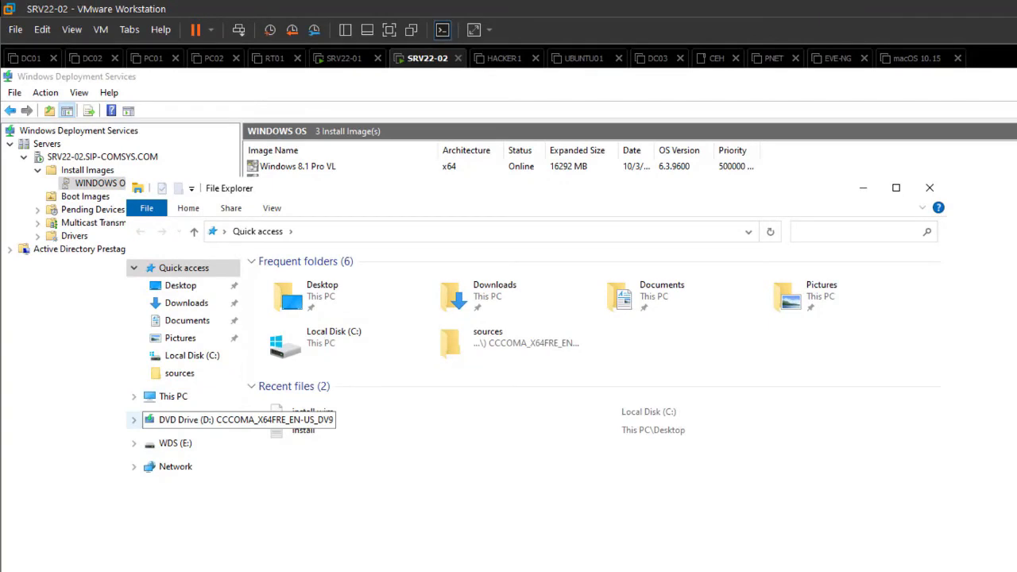
# Step: Browse the DVD drive's sources folder to locate install.wim and boot.wim, then close File Explorer
pyautogui.click(191, 419)
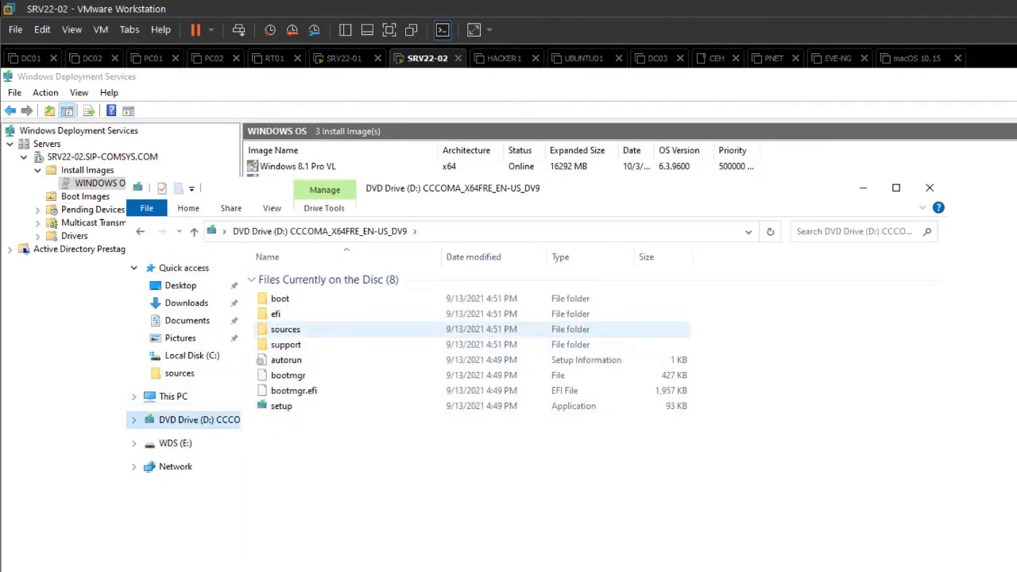
pyautogui.doubleClick(286, 329)
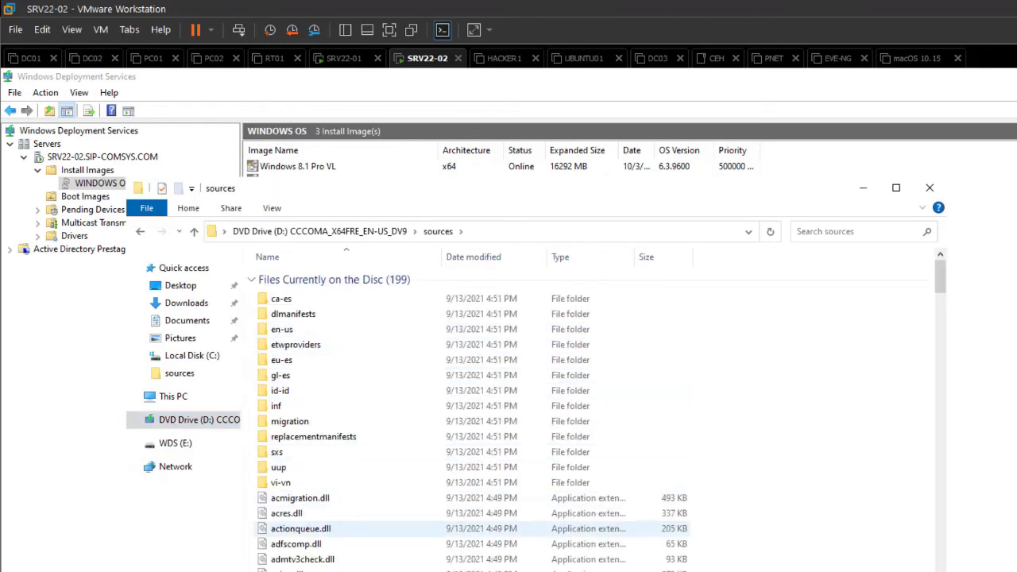
pyautogui.scroll(-6, 302, 492)
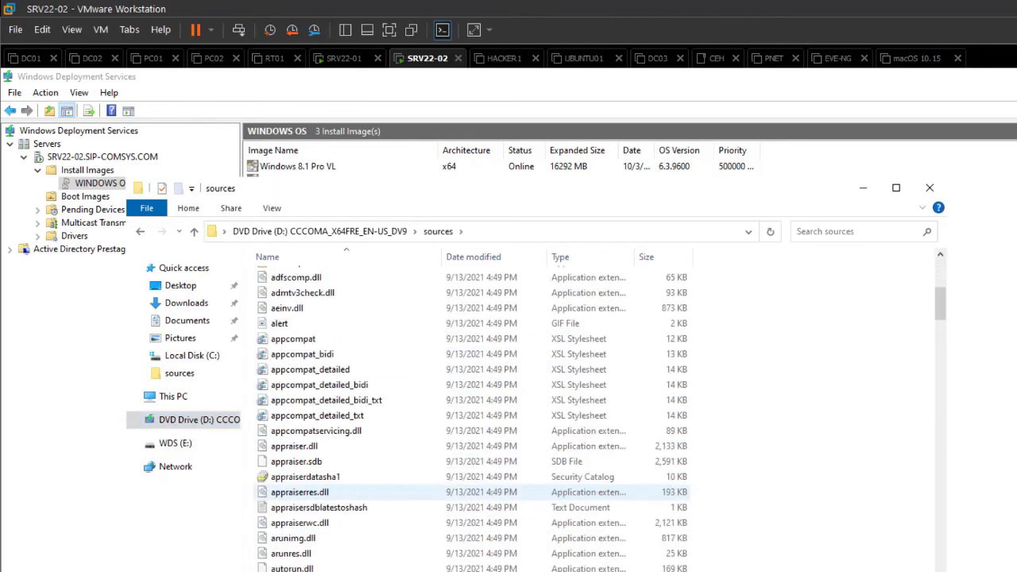
pyautogui.click(305, 477)
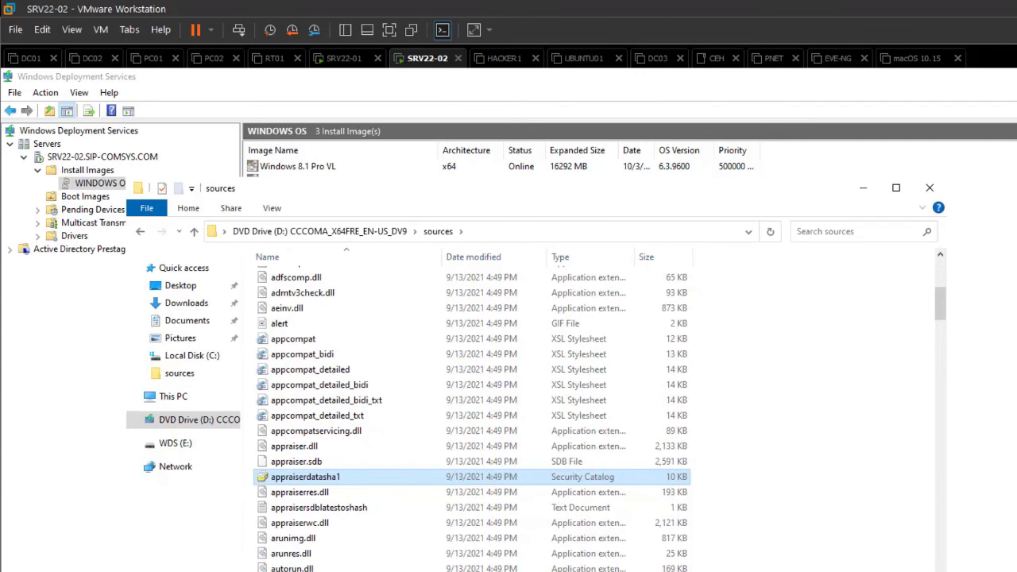
pyautogui.press('i')
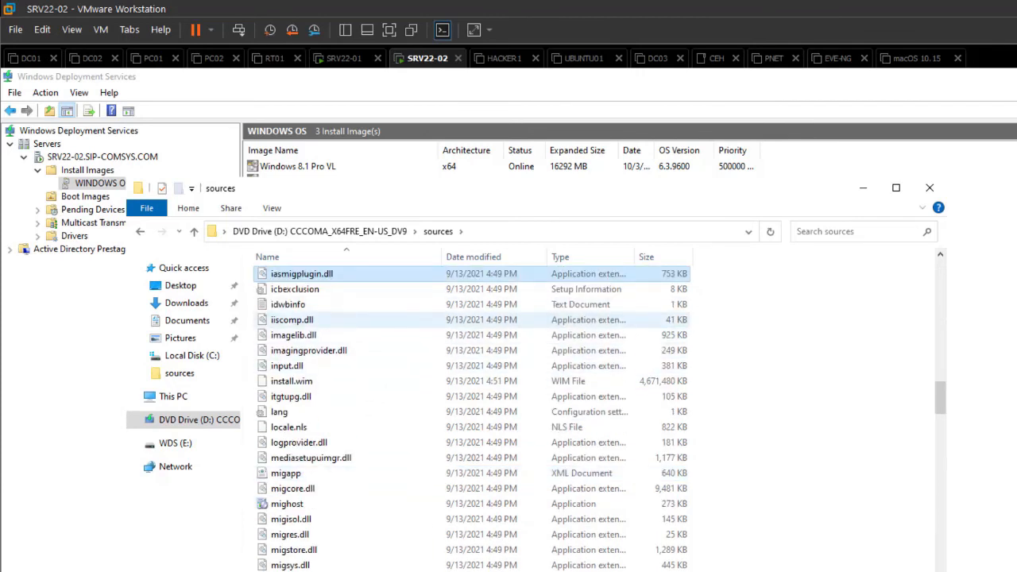
pyautogui.click(292, 381)
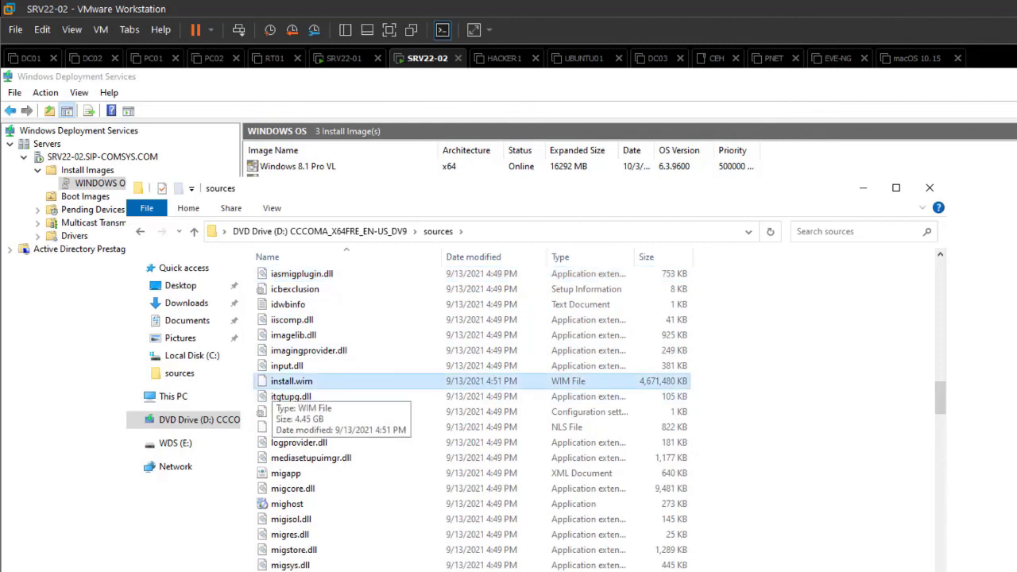
pyautogui.press('b')
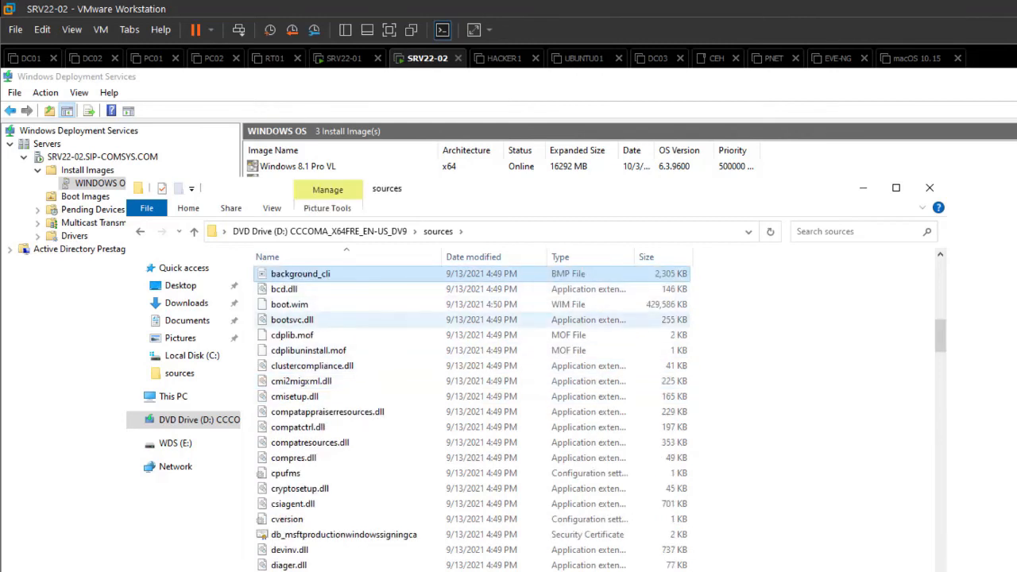
pyautogui.click(290, 304)
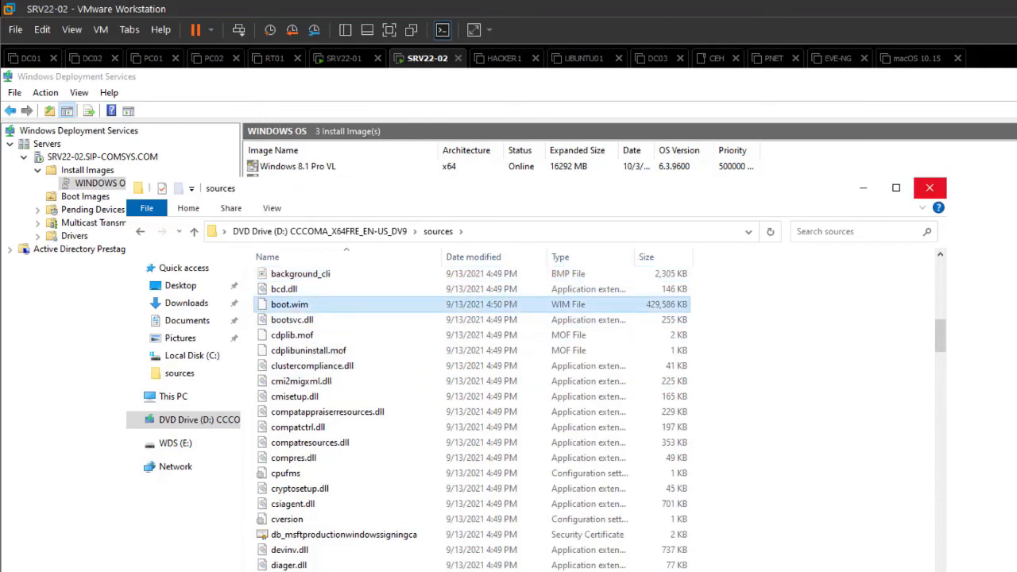
pyautogui.click(930, 188)
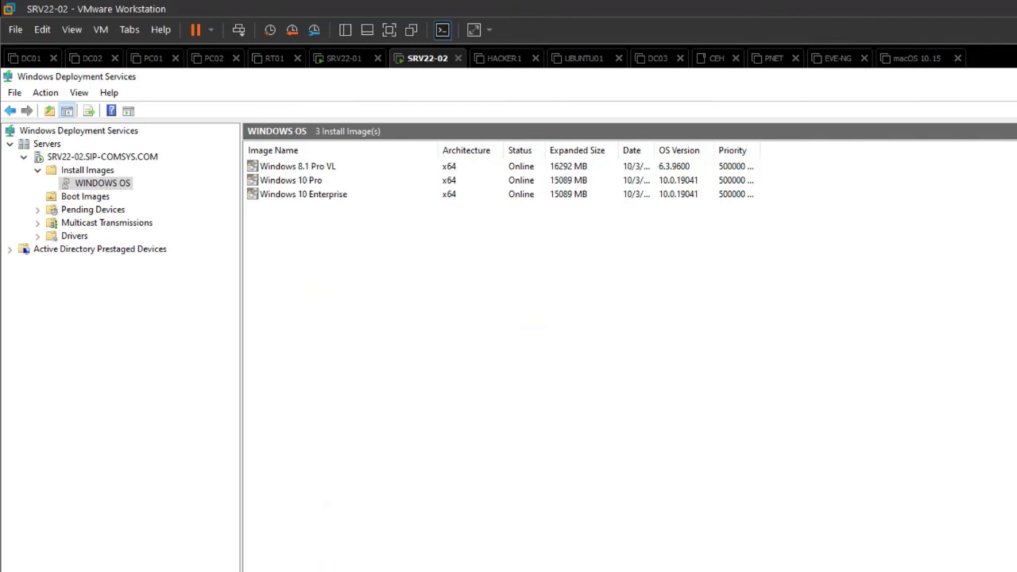
# Step: Start adding an install image to the existing WINDOWS OS group and open the image file browser
pyautogui.click(88, 170)
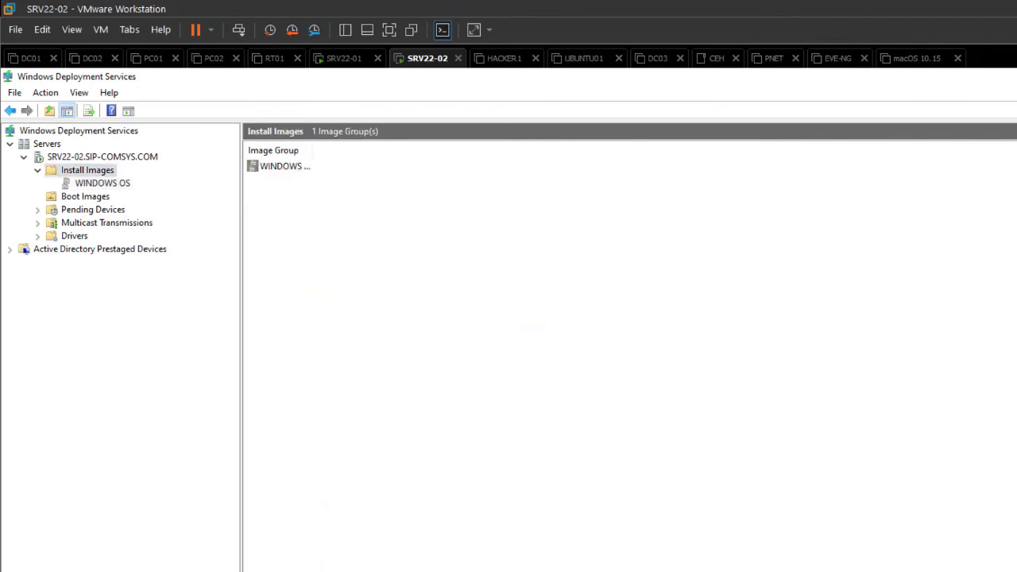
pyautogui.rightClick(93, 170)
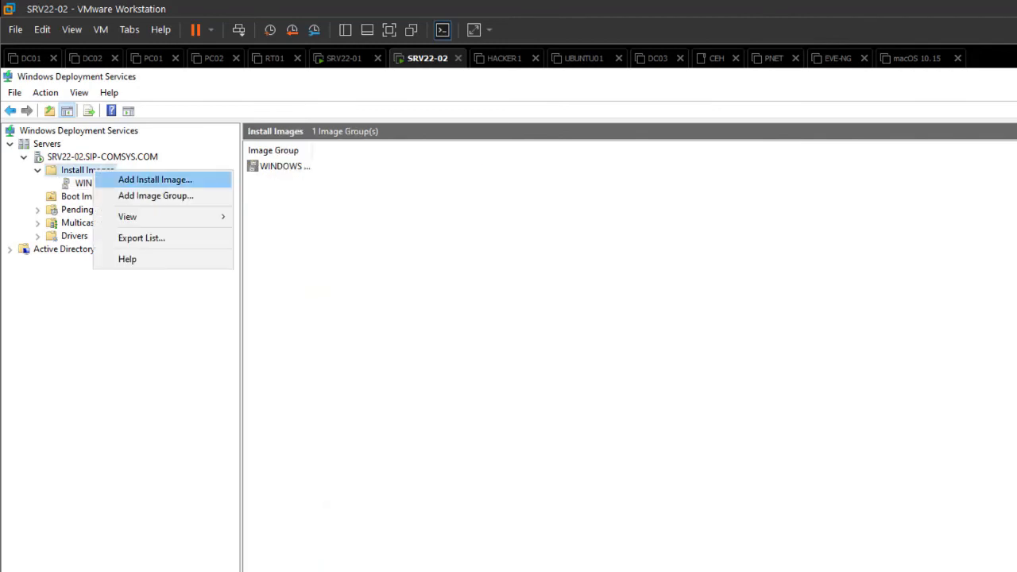
pyautogui.click(155, 179)
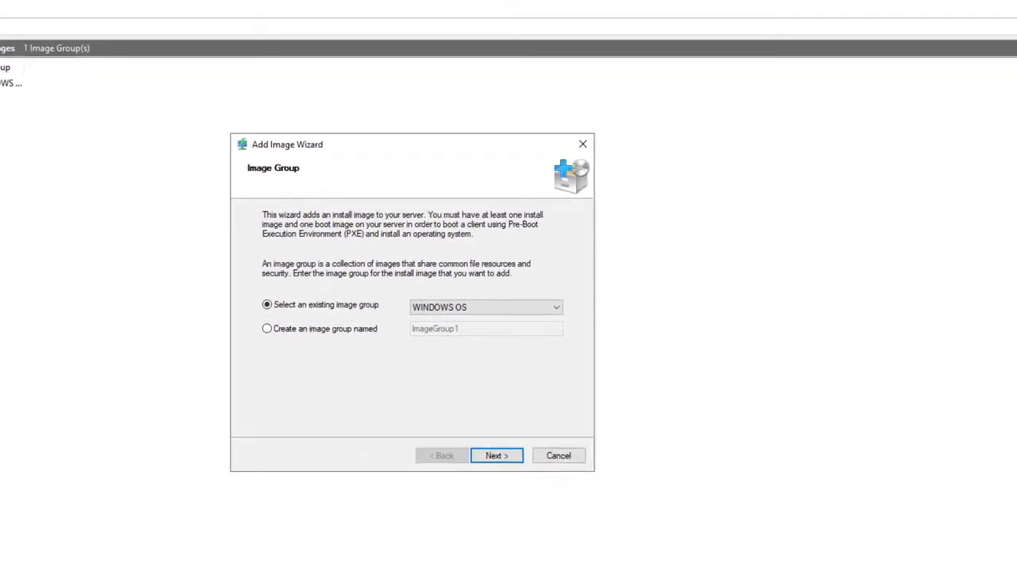
pyautogui.press('Return')
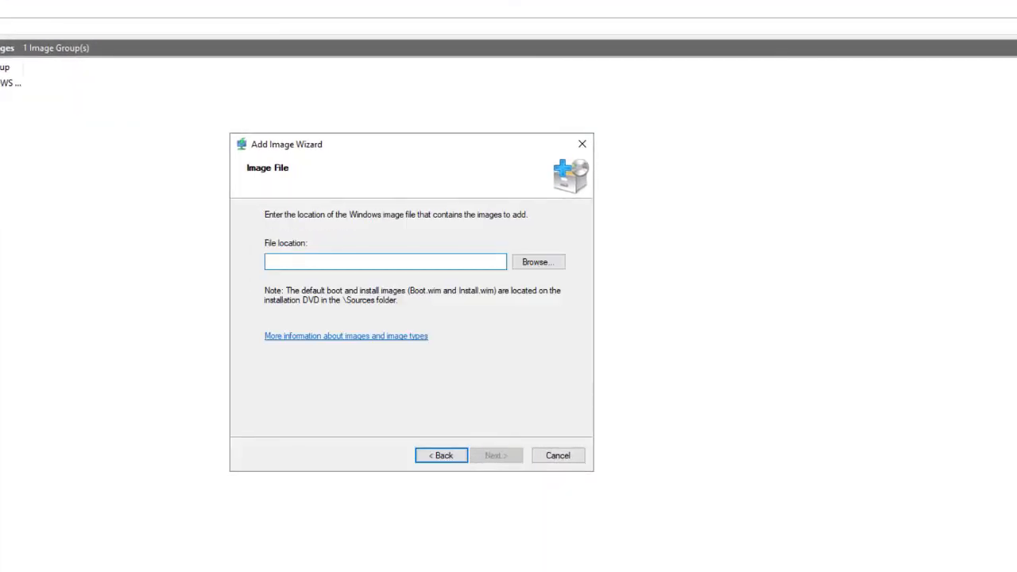
pyautogui.click(538, 261)
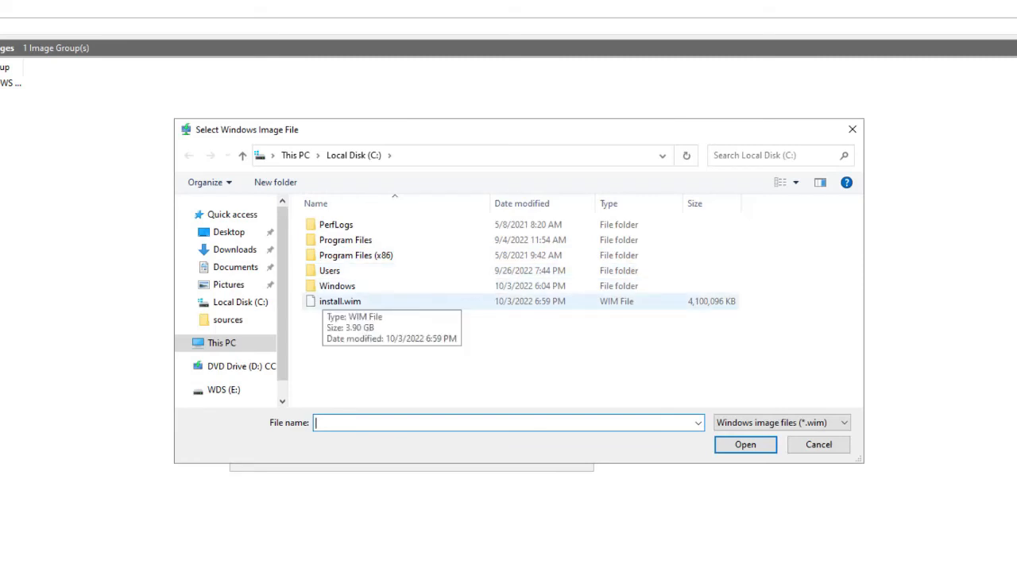
# Step: Choose install.wim from the DVD drive's sources folder as the image file
pyautogui.click(337, 301)
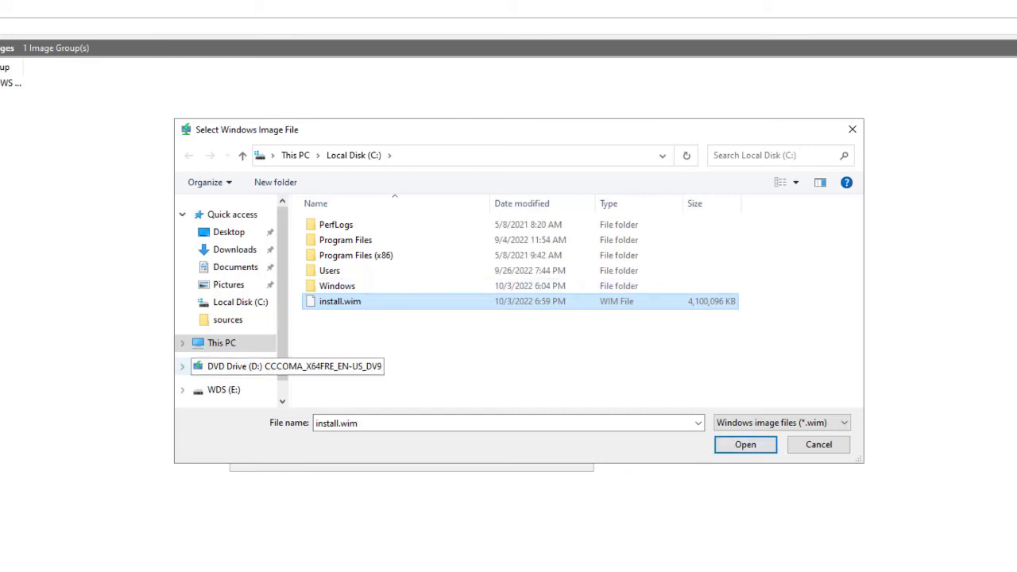
pyautogui.click(238, 366)
pyautogui.click(333, 276)
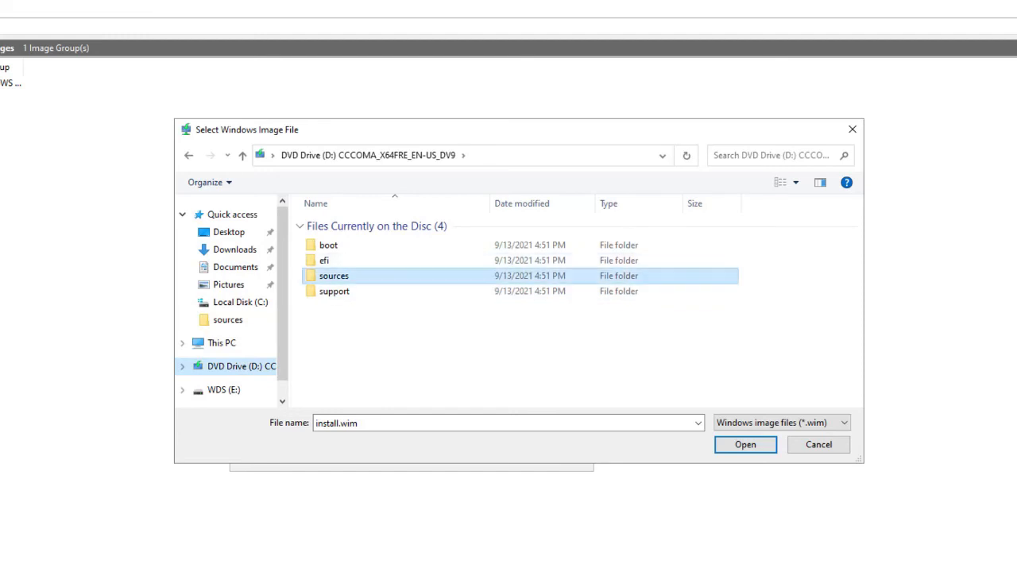
pyautogui.doubleClick(334, 276)
pyautogui.scroll(-2, 330, 318)
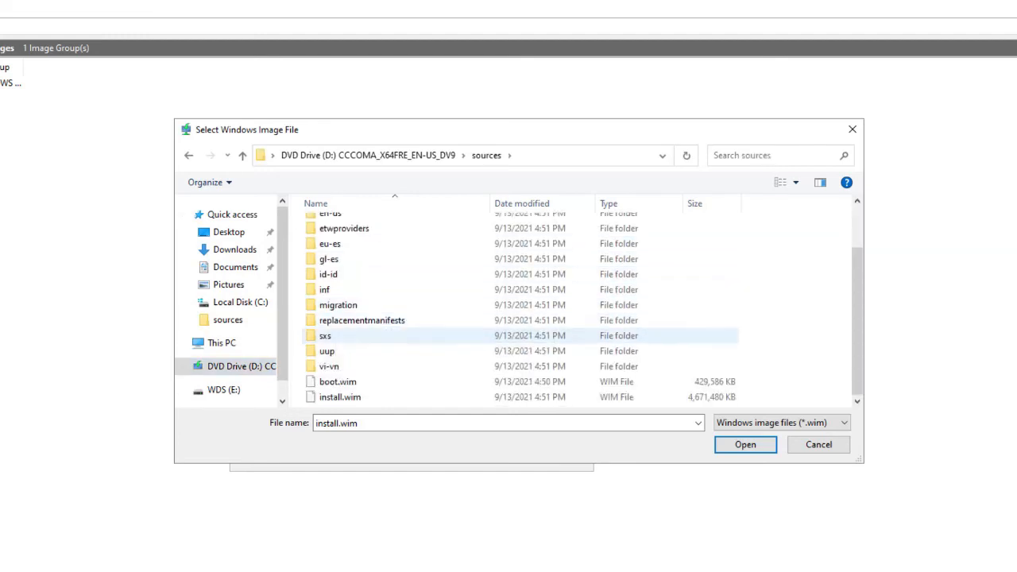
pyautogui.click(340, 396)
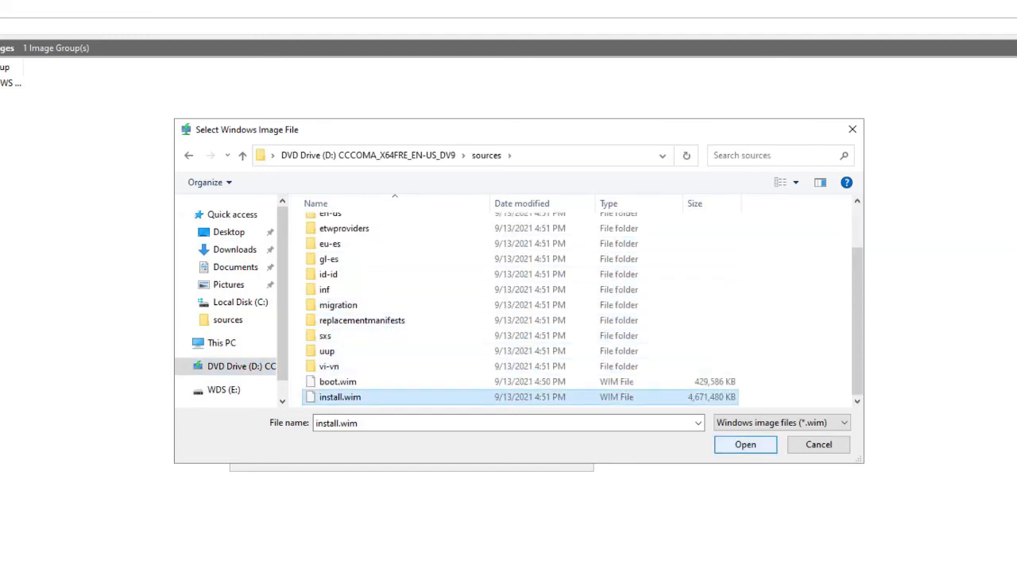
pyautogui.press('Return')
pyautogui.press('Return')
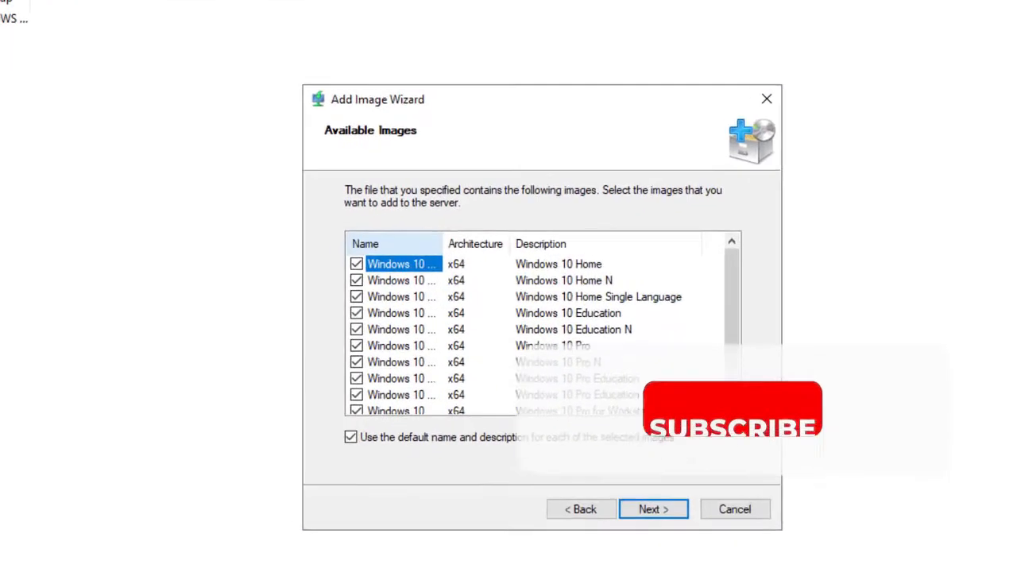
# Step: Leave only Windows 10 Pro checked among the available images
pyautogui.hotkey('ctrl', '+')
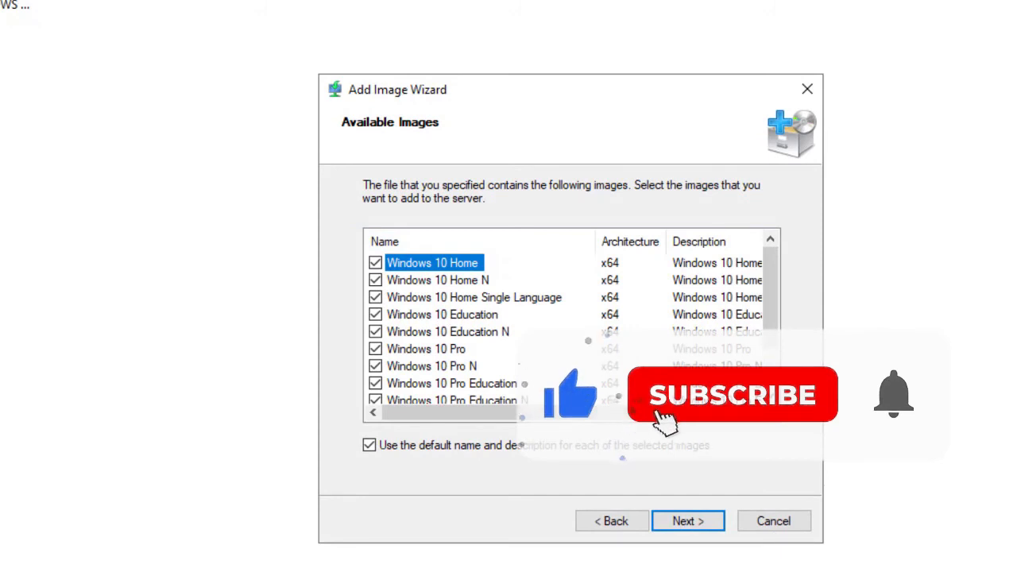
pyautogui.scroll(-1, 477, 334)
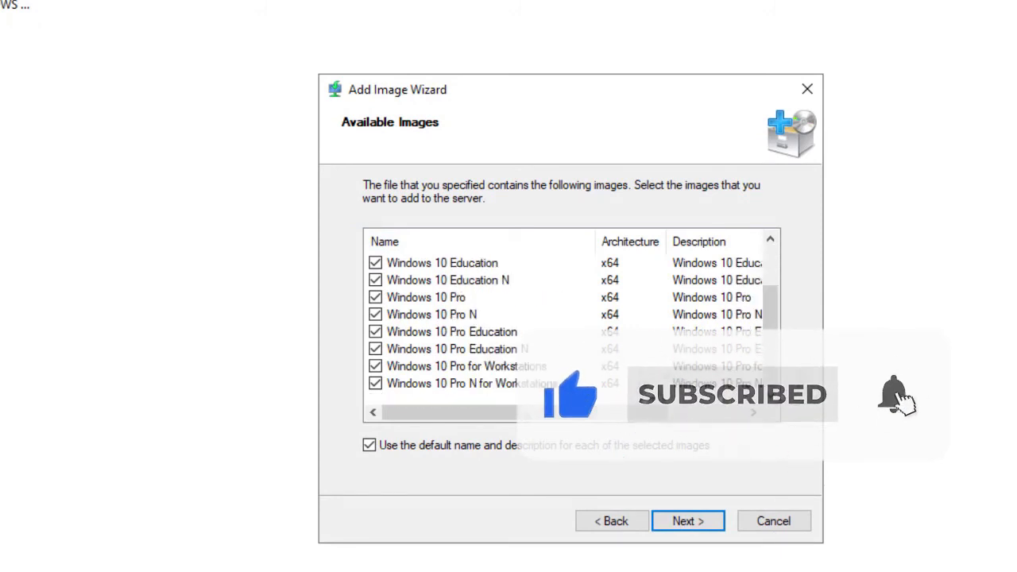
pyautogui.click(375, 366)
pyautogui.click(375, 348)
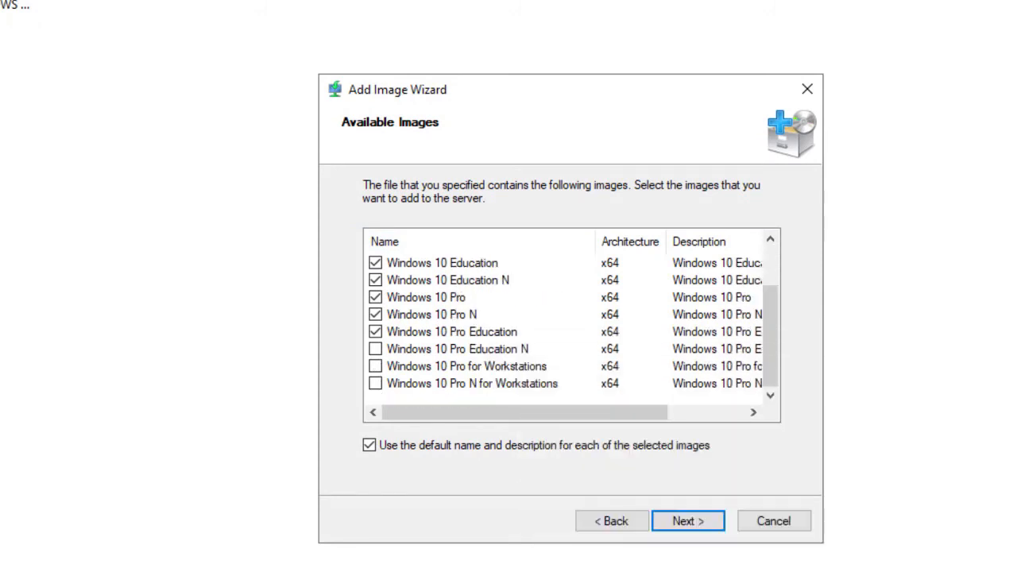
pyautogui.click(375, 331)
pyautogui.click(375, 314)
pyautogui.click(426, 297)
pyautogui.click(375, 297)
pyautogui.click(375, 280)
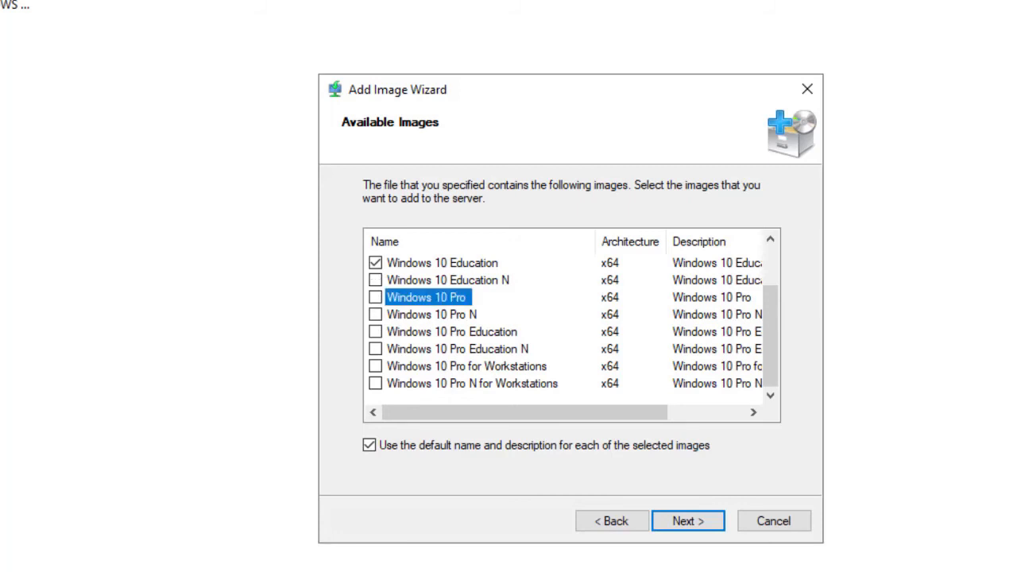
pyautogui.scroll(1, 567, 326)
pyautogui.click(375, 313)
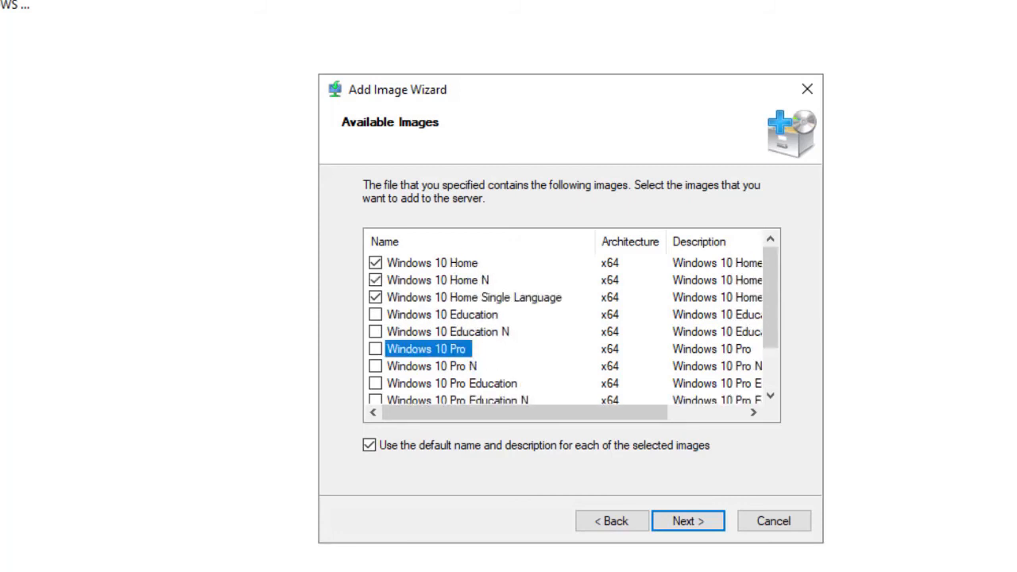
pyautogui.click(475, 297)
pyautogui.click(375, 297)
pyautogui.click(375, 280)
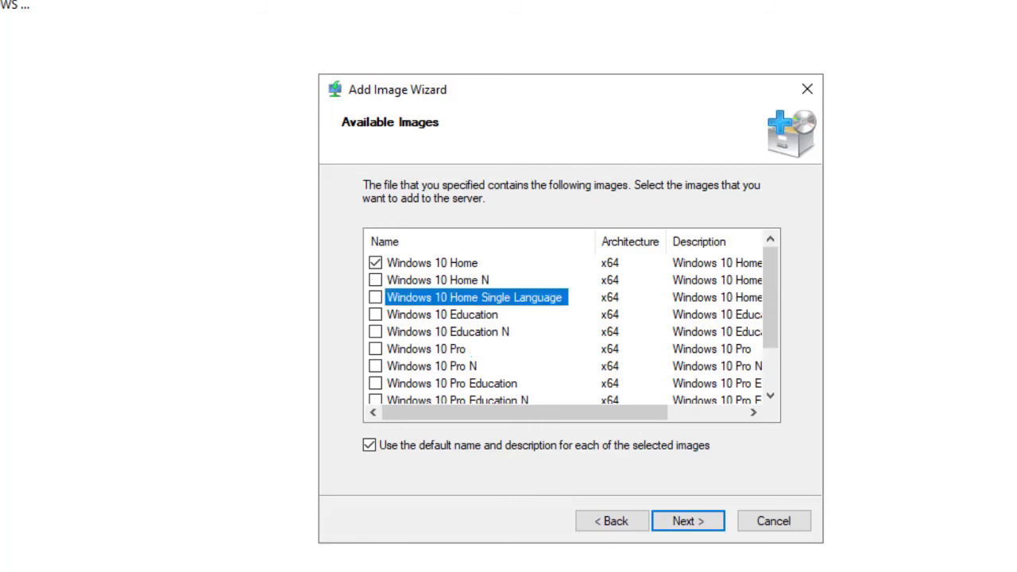
pyautogui.click(375, 262)
pyautogui.click(375, 348)
# Step: Add the selected image to the server and finish the wizard
pyautogui.click(688, 521)
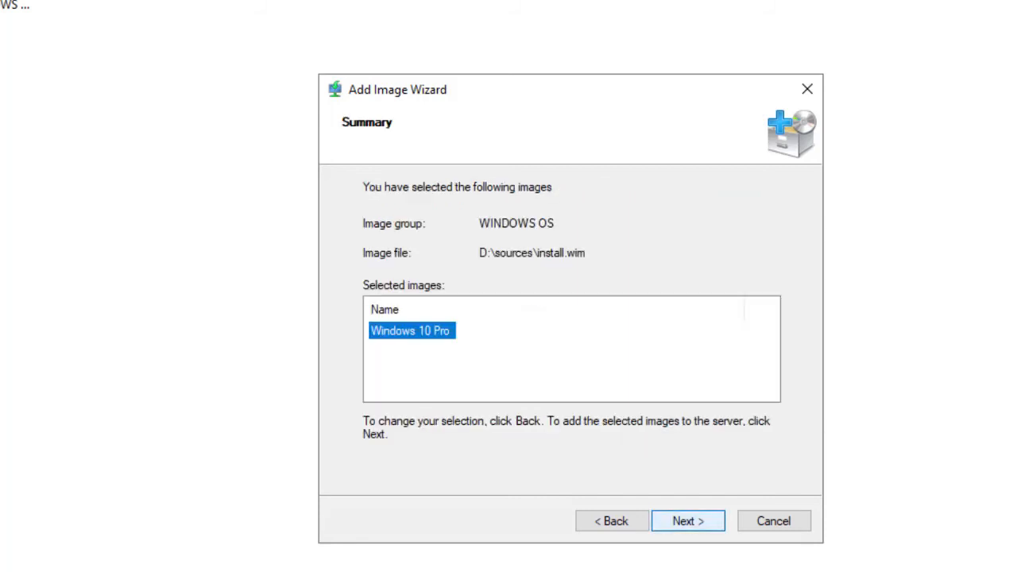
pyautogui.press('Return')
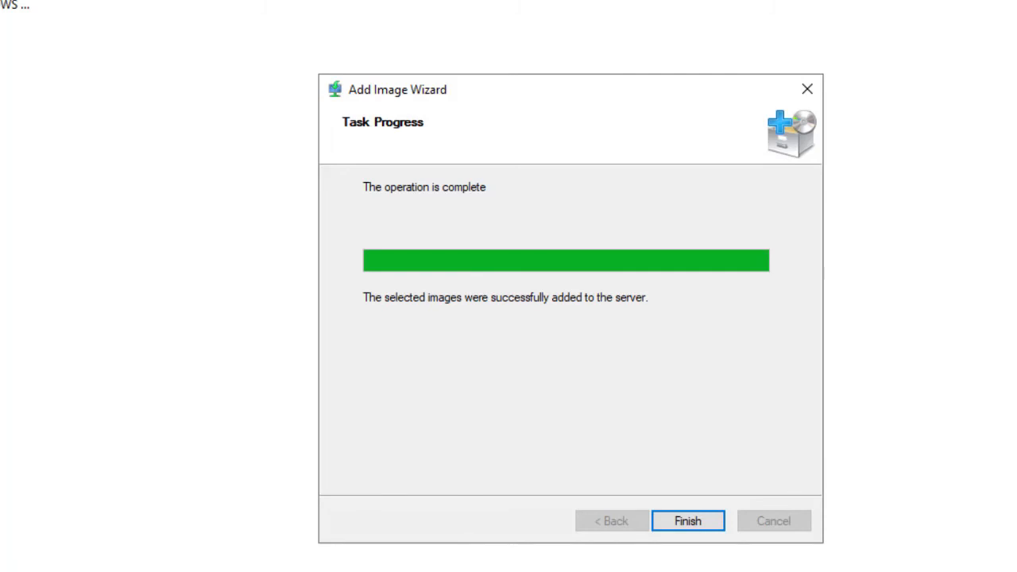
pyautogui.press('Return')
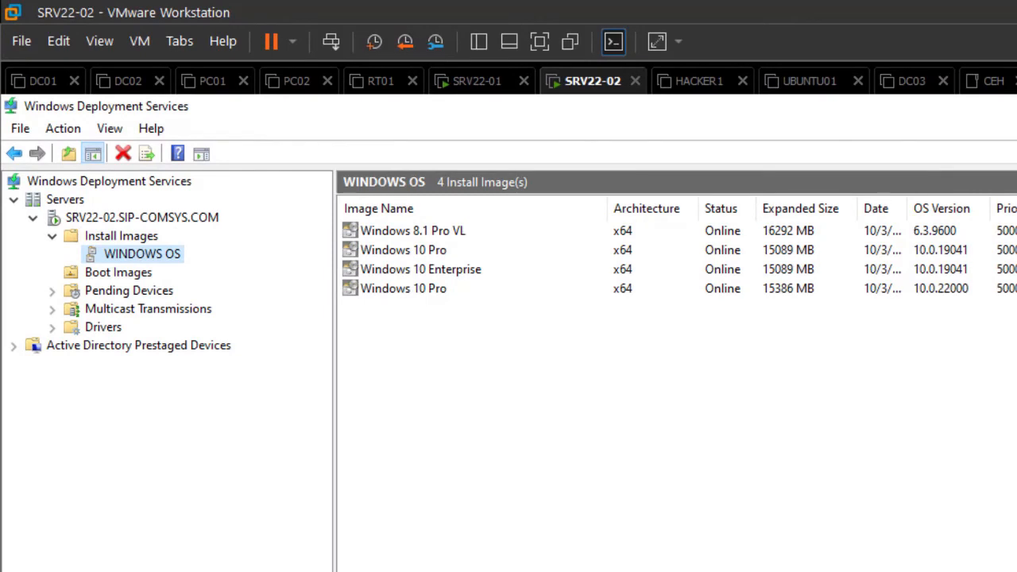
# Step: Delete the newly added Windows 10 Pro image with OS version 10.0.22000 from the WINDOWS OS group
pyautogui.click(404, 250)
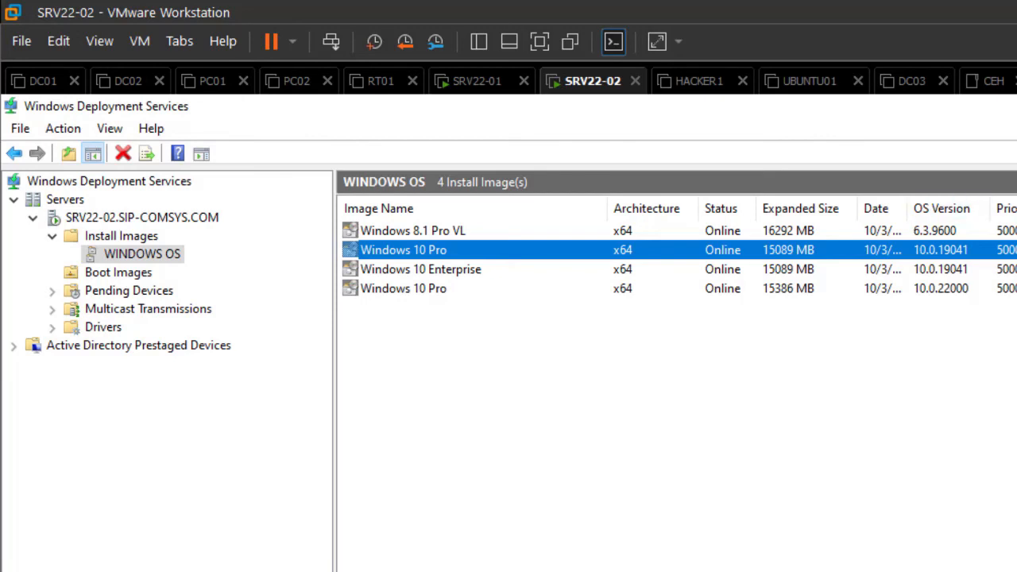
pyautogui.moveTo(908, 209); pyautogui.dragTo(985, 209)
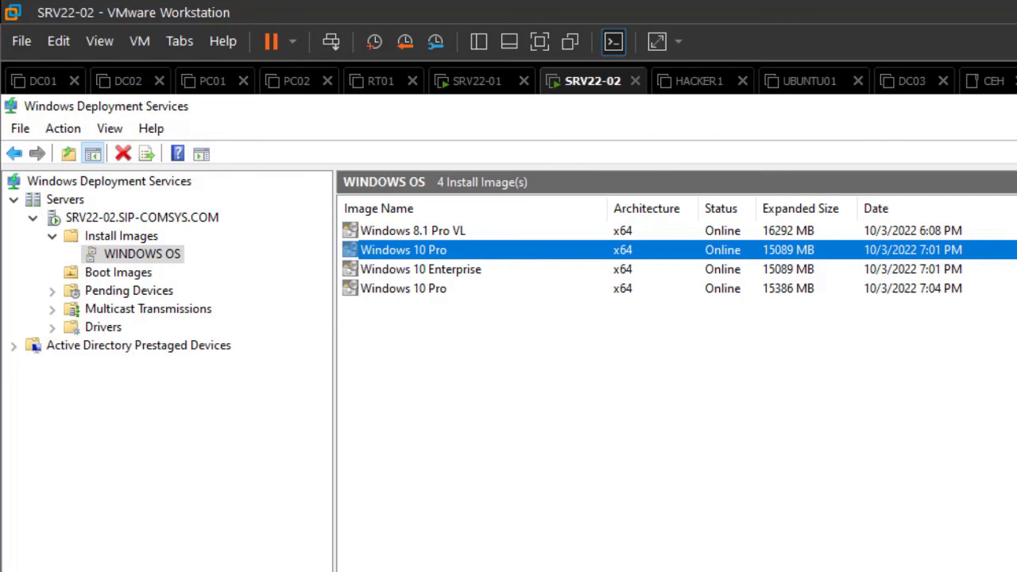
pyautogui.click(404, 288)
pyautogui.click(403, 250)
pyautogui.click(404, 289)
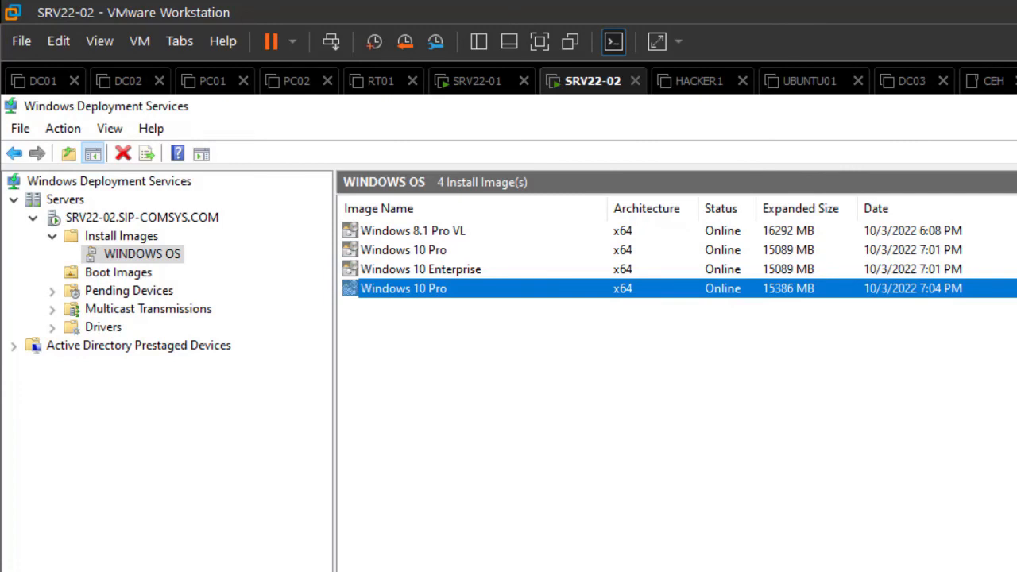
pyautogui.rightClick(400, 291)
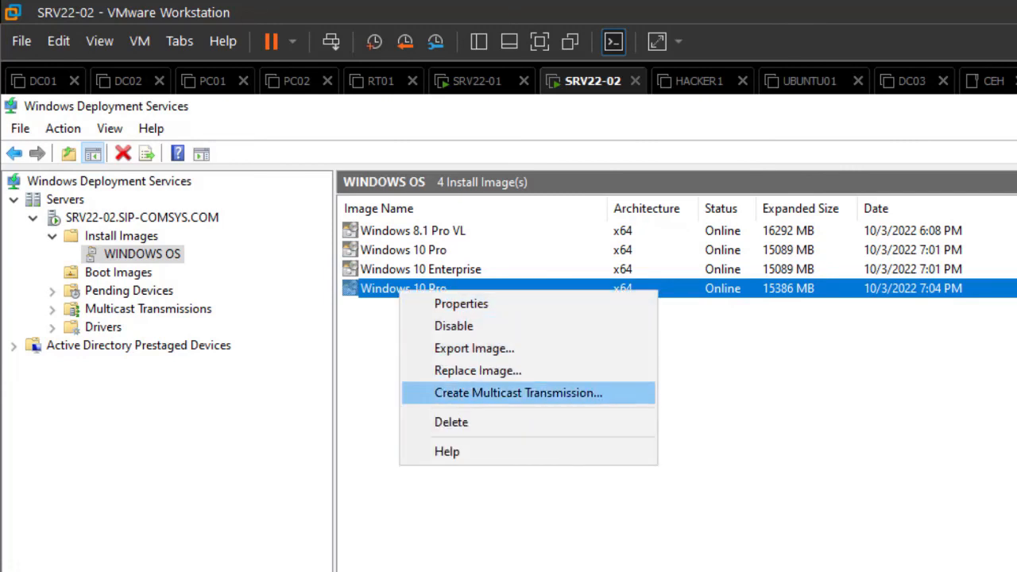
pyautogui.press('Return')
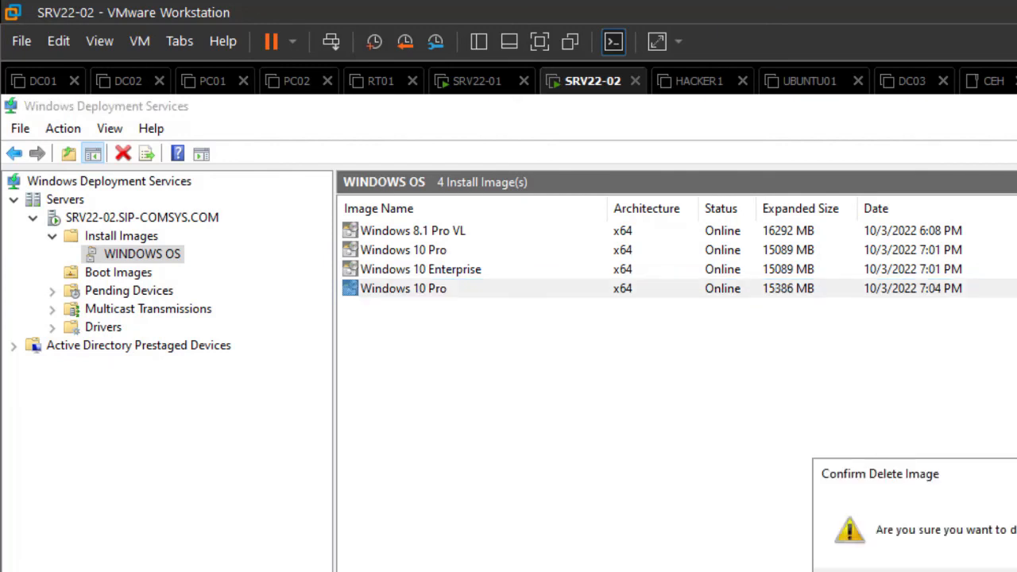
pyautogui.press('Return')
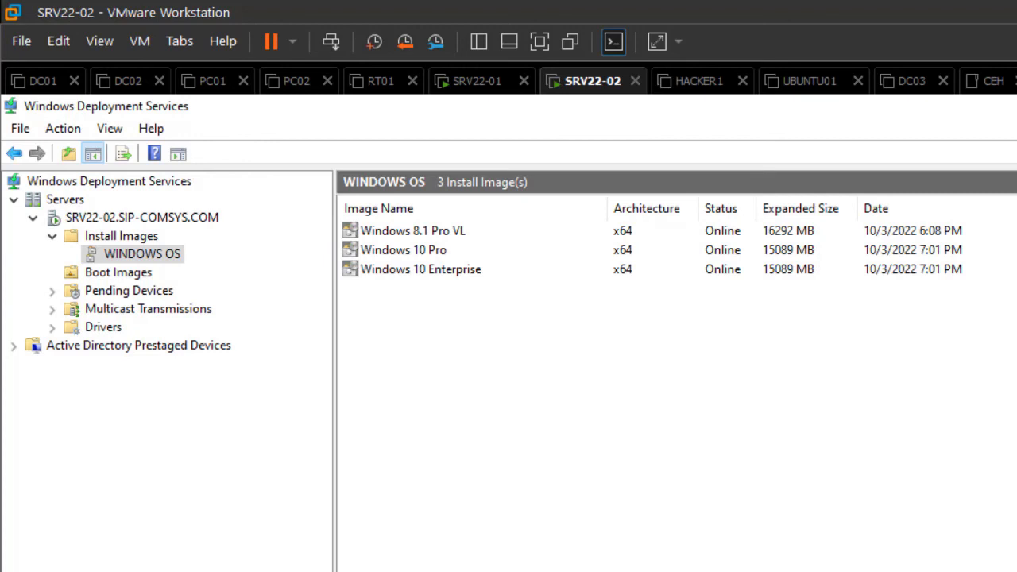
# Step: Start the Add Image Wizard again for the existing WINDOWS OS group and open the file browser
pyautogui.click(420, 269)
pyautogui.click(403, 250)
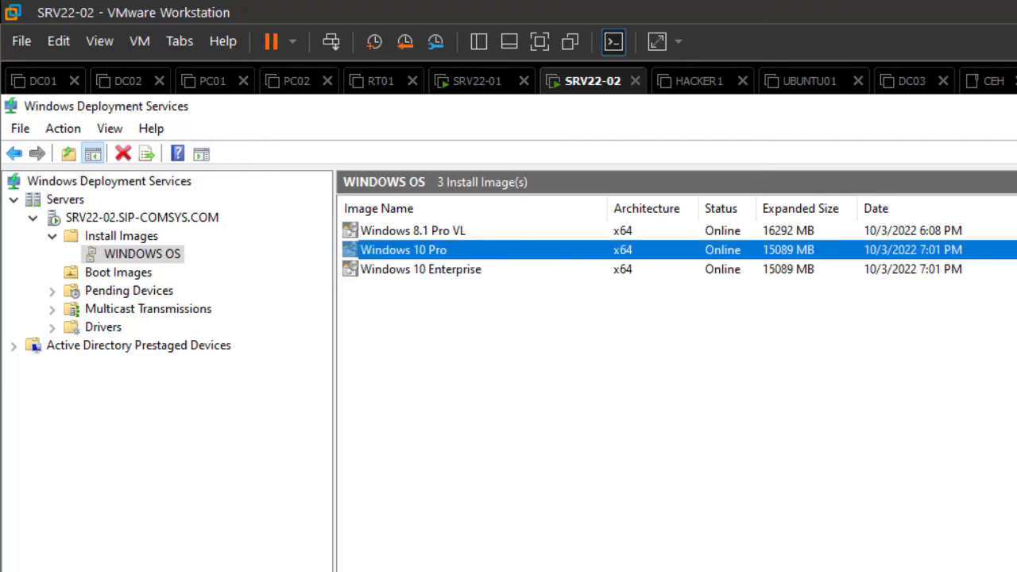
pyautogui.rightClick(127, 254)
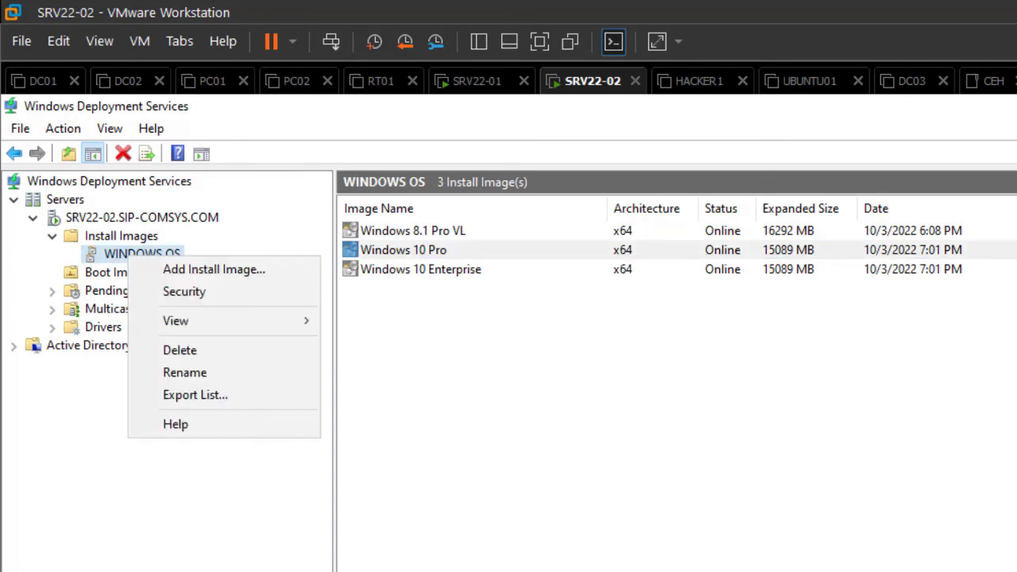
pyautogui.click(123, 236)
pyautogui.rightClick(127, 230)
pyautogui.click(193, 240)
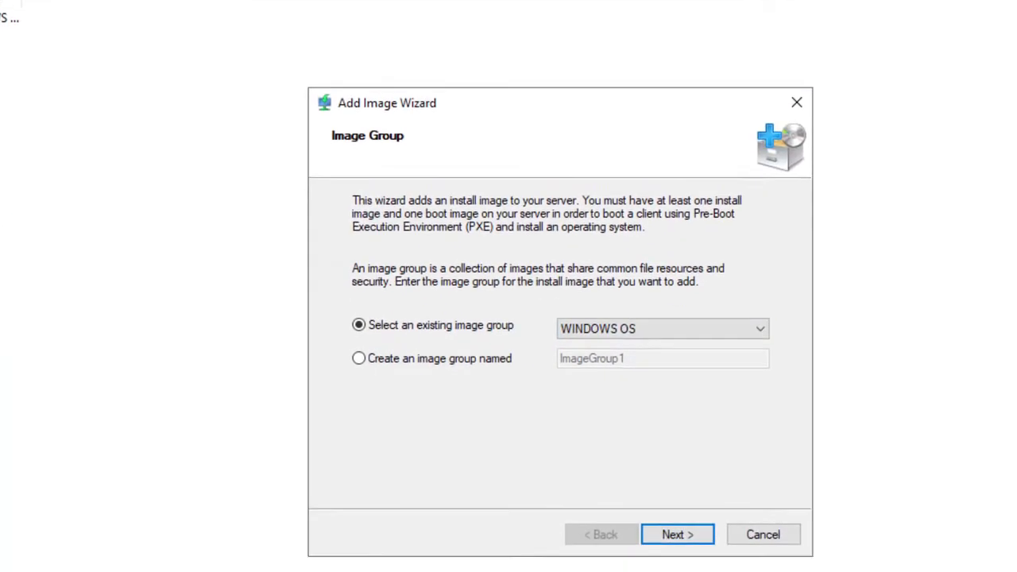
pyautogui.press('Return')
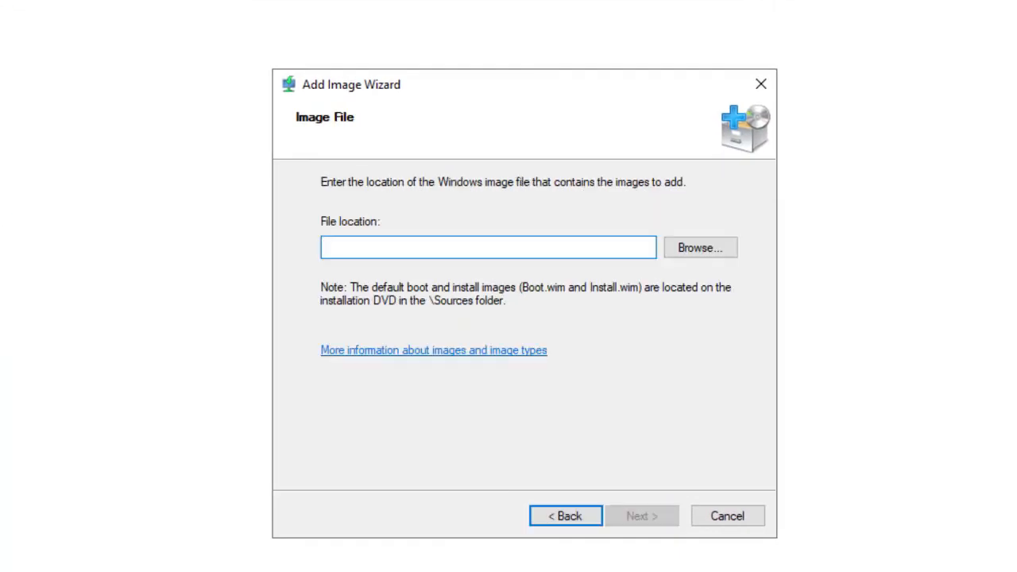
pyautogui.press('Tab')
pyautogui.press('Return')
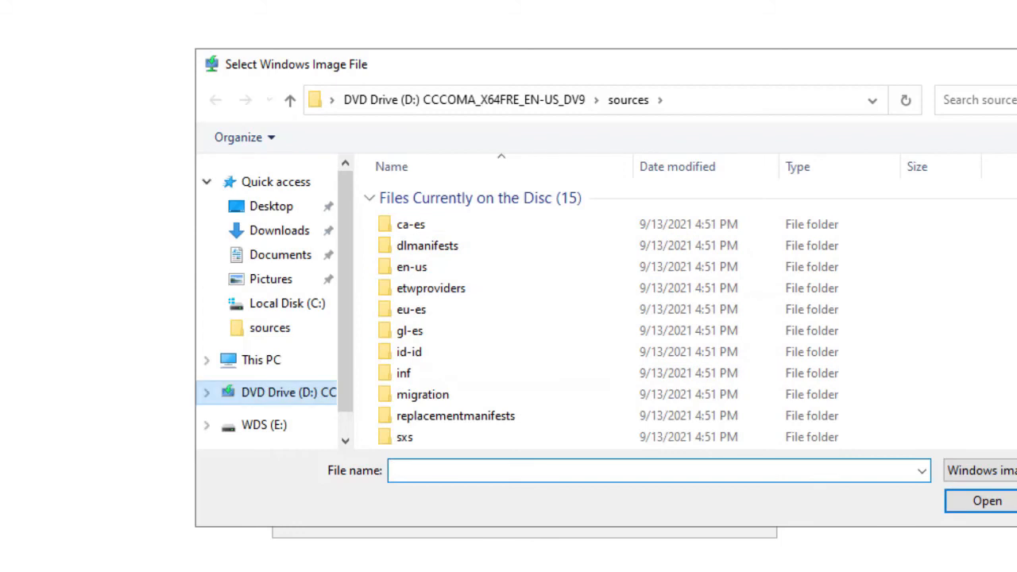
# Step: Pick install.wim from the DVD drive's sources folder and open the list of available images
pyautogui.click(288, 392)
pyautogui.doubleClick(421, 267)
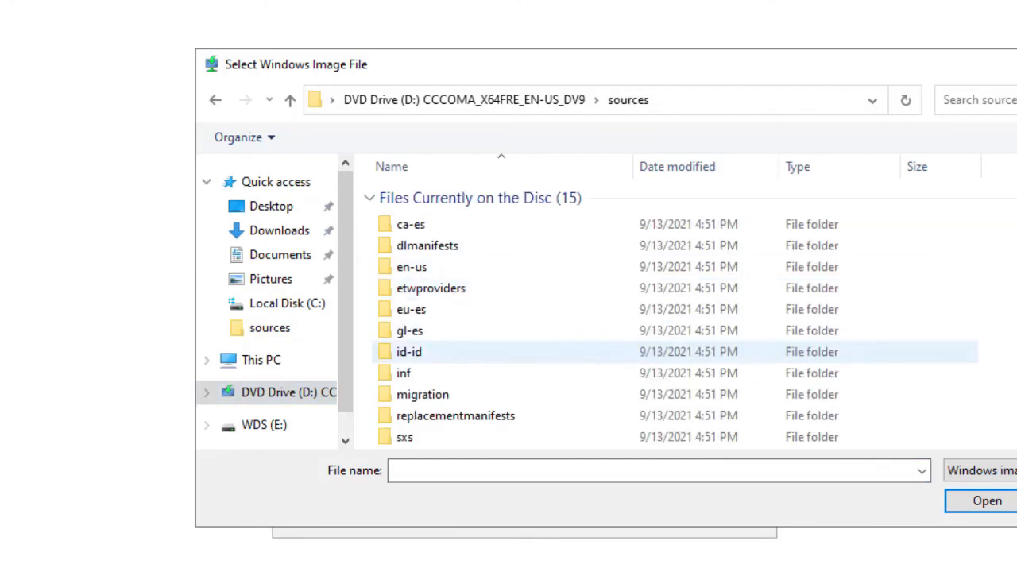
pyautogui.scroll(-1, 445, 381)
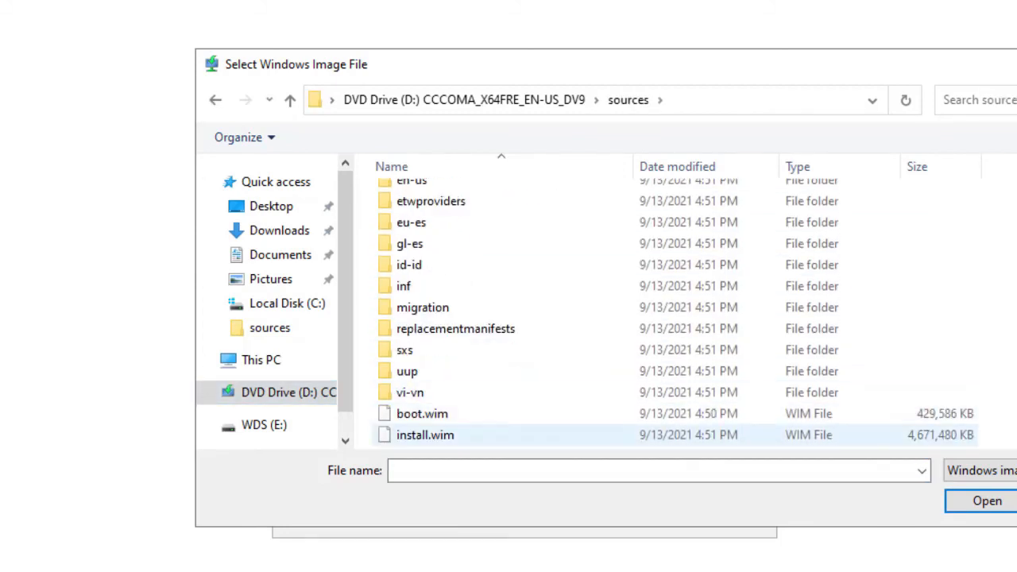
pyautogui.click(425, 435)
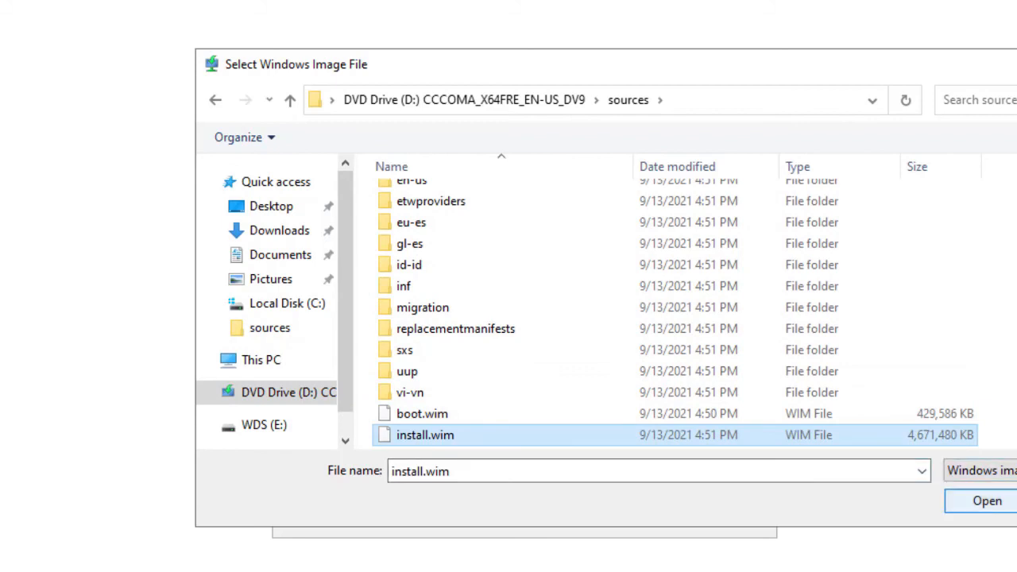
pyautogui.click(987, 500)
pyautogui.press('Return')
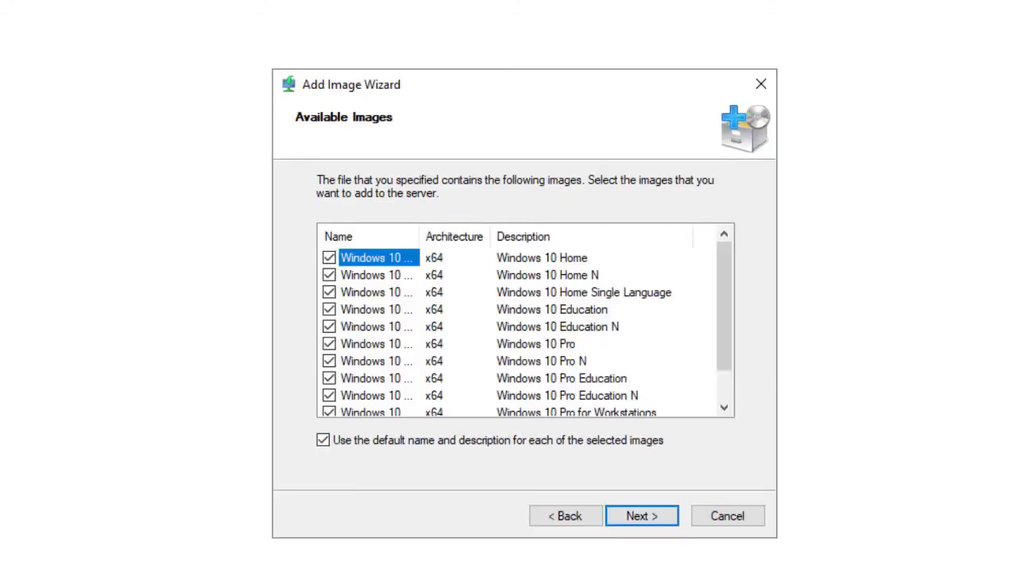
pyautogui.moveTo(420, 236); pyautogui.dragTo(544, 236)
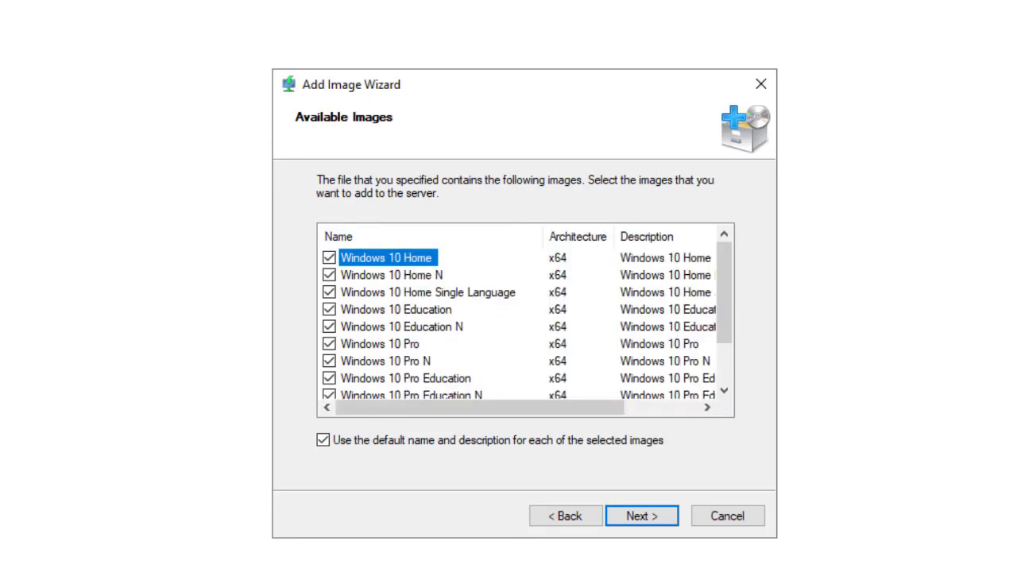
# Step: Select only the Windows 10 Pro edition among the available images and add it to the WINDOWS OS group
pyautogui.click(329, 344)
pyautogui.click(329, 360)
pyautogui.click(328, 378)
pyautogui.click(329, 395)
pyautogui.scroll(-1, 517, 318)
pyautogui.click(421, 361)
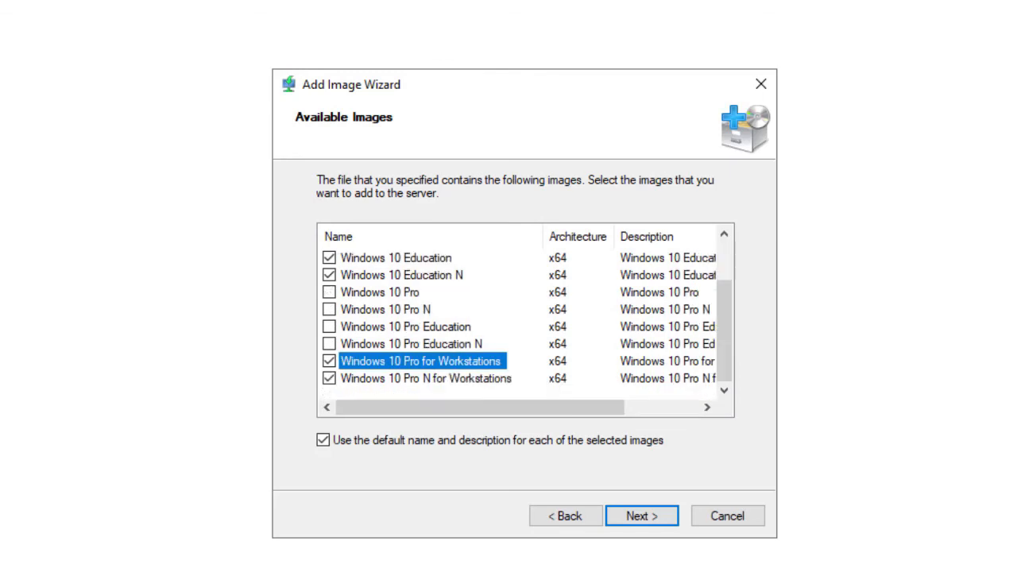
pyautogui.click(329, 361)
pyautogui.click(329, 378)
pyautogui.scroll(1, 516, 318)
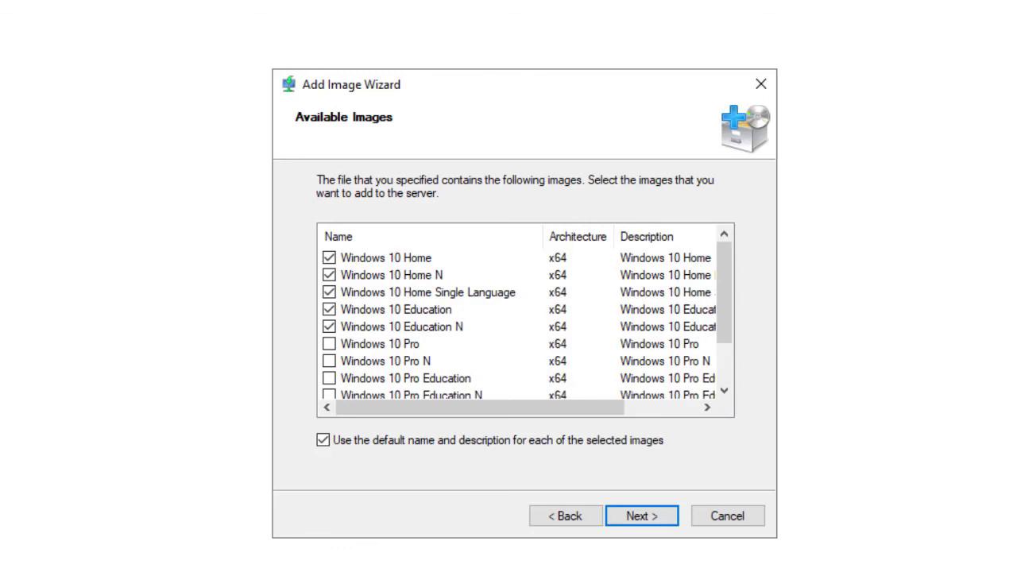
pyautogui.click(328, 257)
pyautogui.click(329, 275)
pyautogui.click(329, 292)
pyautogui.click(329, 309)
pyautogui.click(403, 326)
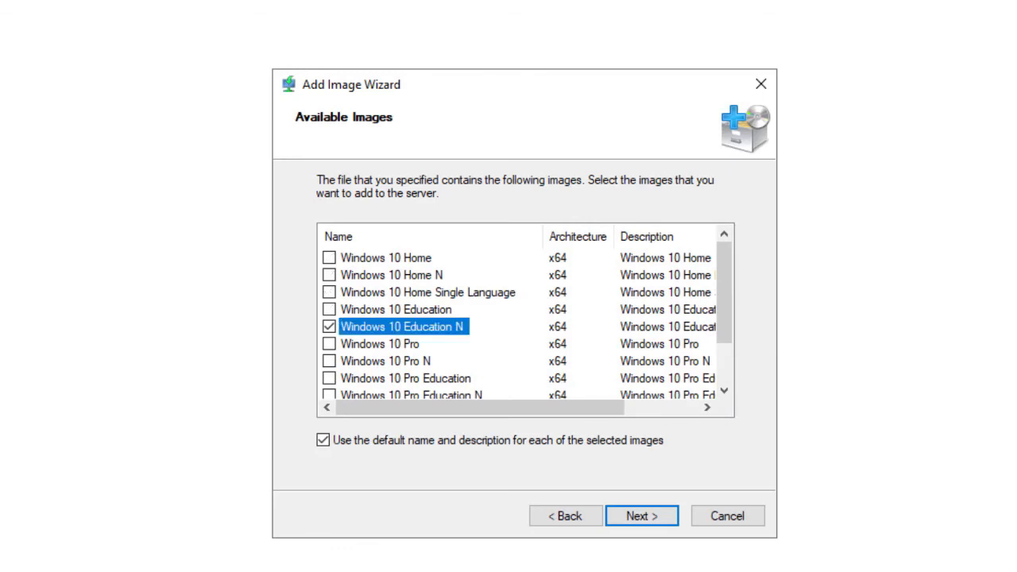
pyautogui.click(329, 327)
pyautogui.click(329, 344)
pyautogui.click(641, 516)
pyautogui.click(641, 515)
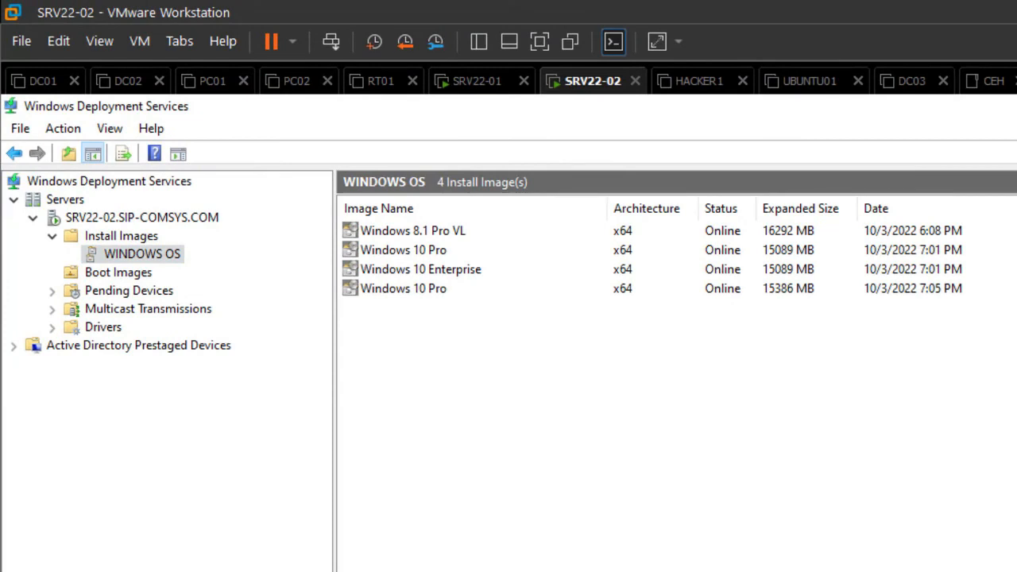
# Step: Start the Add Boot Image wizard on Boot Images and open the file browser
pyautogui.click(119, 273)
pyautogui.rightClick(115, 272)
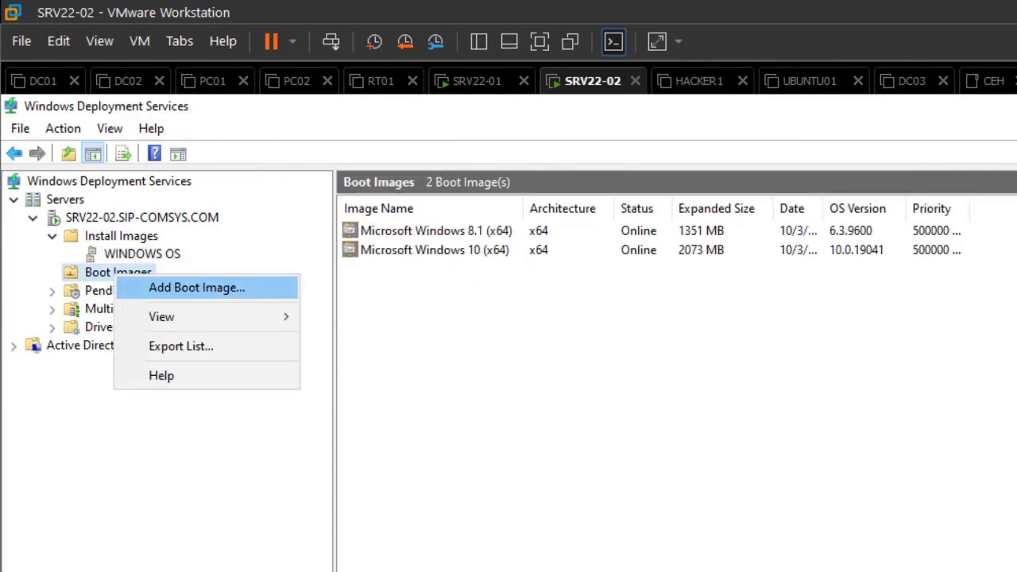
pyautogui.click(196, 287)
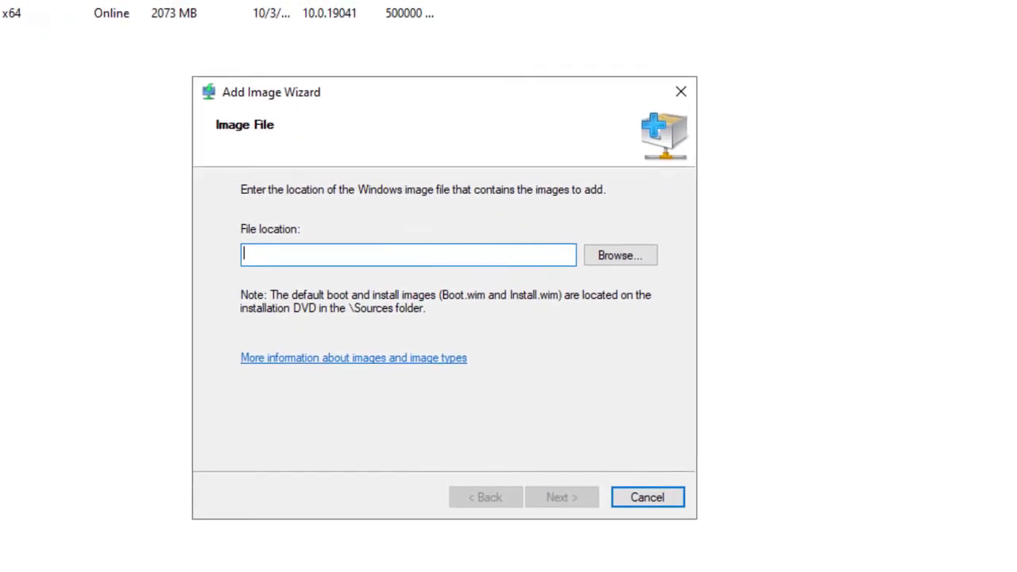
pyautogui.click(615, 253)
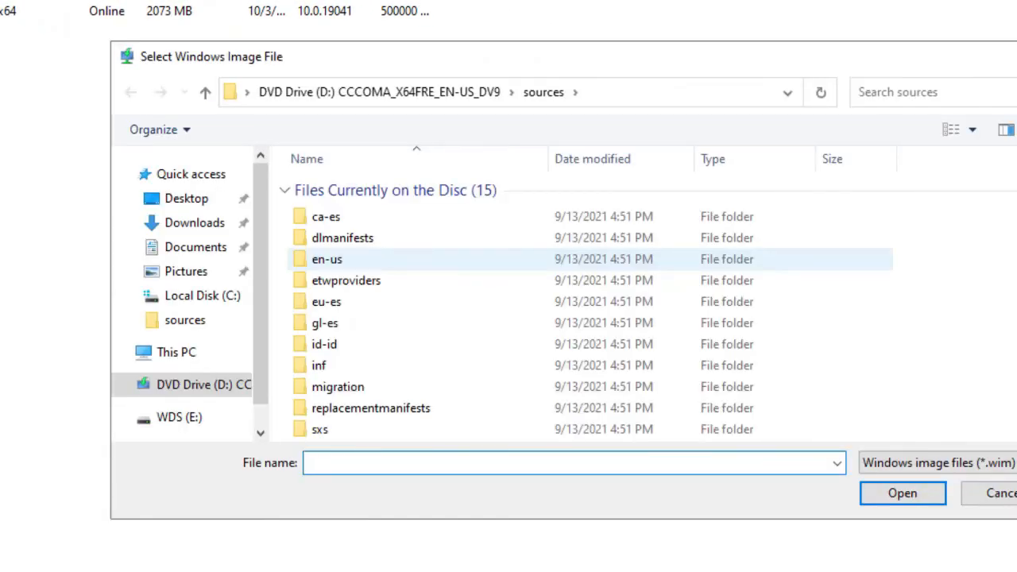
# Step: Pick boot.wim from the DVD drive's sources folder and continue to the image metadata page
pyautogui.click(198, 385)
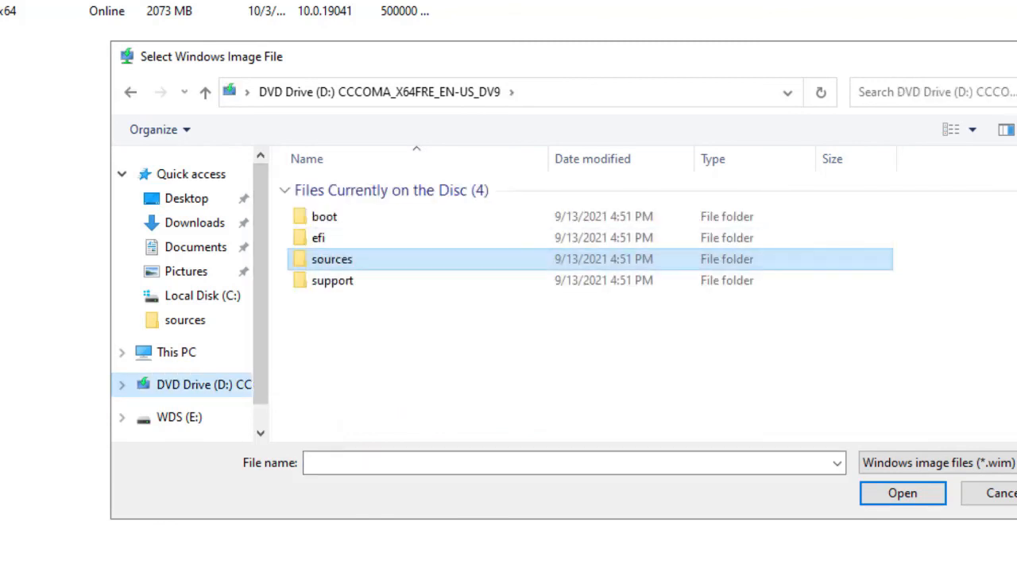
pyautogui.doubleClick(331, 259)
pyautogui.scroll(-2, 445, 345)
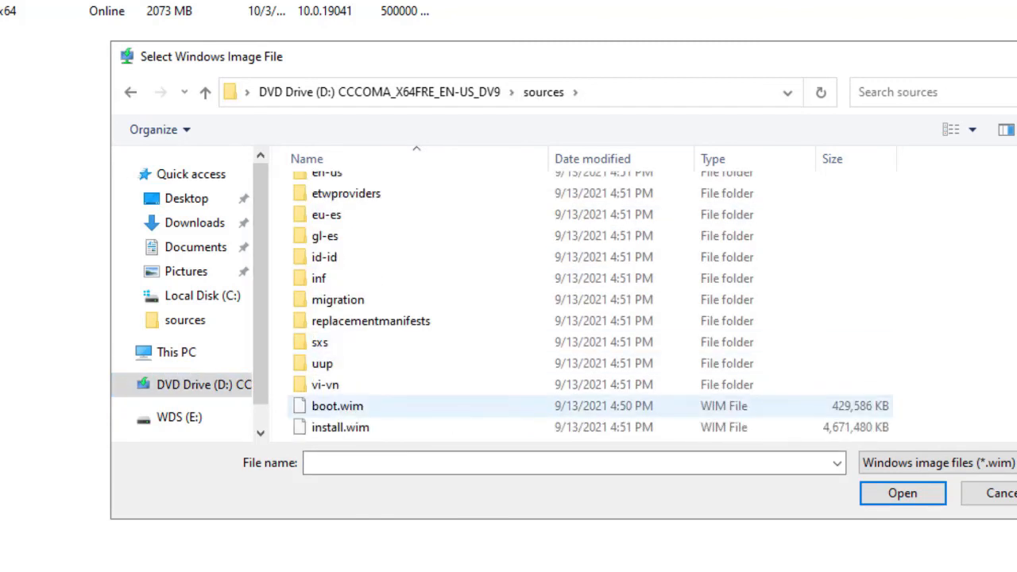
pyautogui.click(445, 406)
pyautogui.click(903, 494)
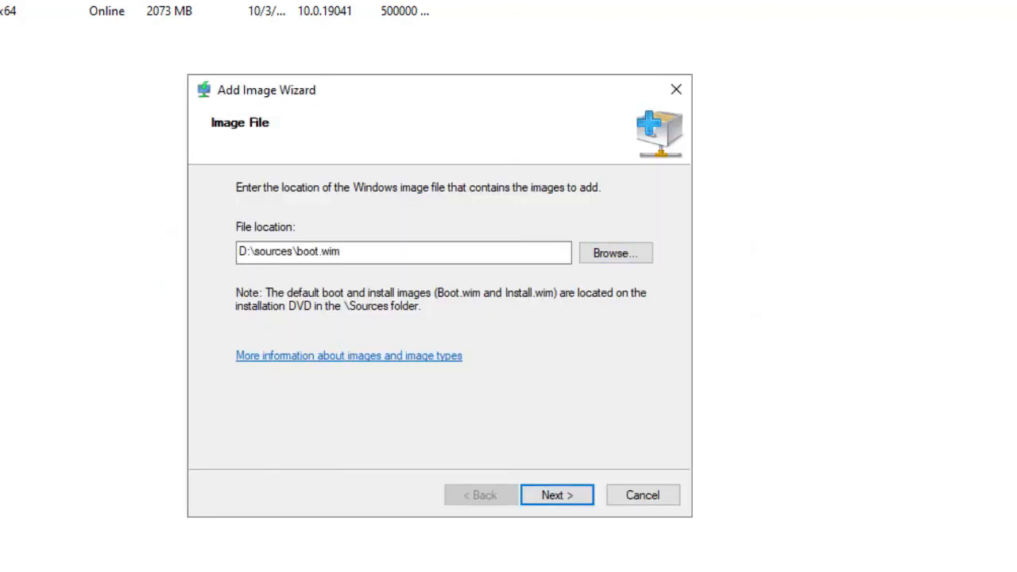
pyautogui.click(557, 495)
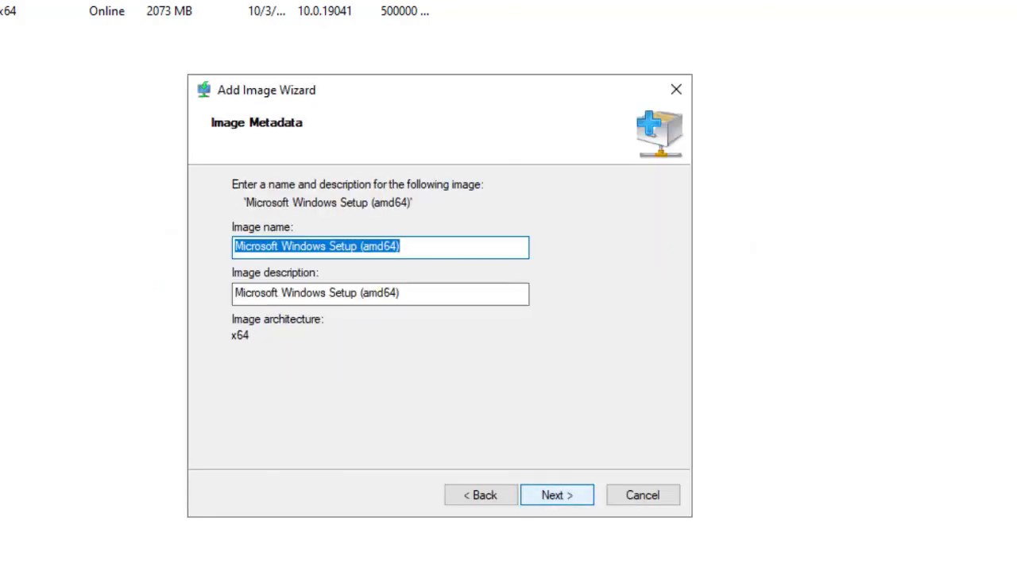
# Step: Set the boot image name to Microsoft Windows 11 (amd64)
pyautogui.click(362, 247)
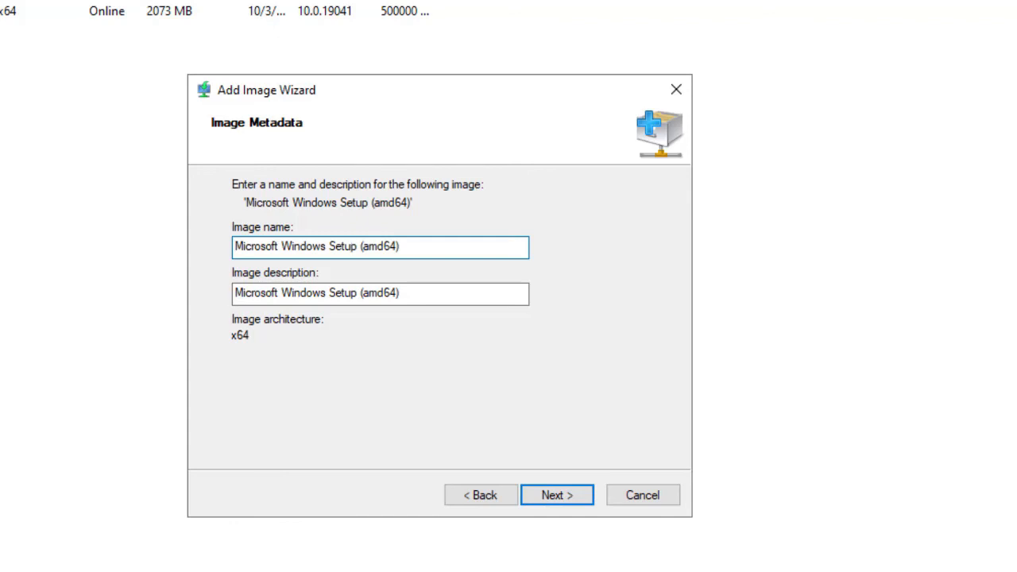
pyautogui.click(352, 246)
pyautogui.press('Left')
pyautogui.press('BackSpace')
pyautogui.press('BackSpace')
pyautogui.press('BackSpace')
pyautogui.press('BackSpace')
pyautogui.press('BackSpace')
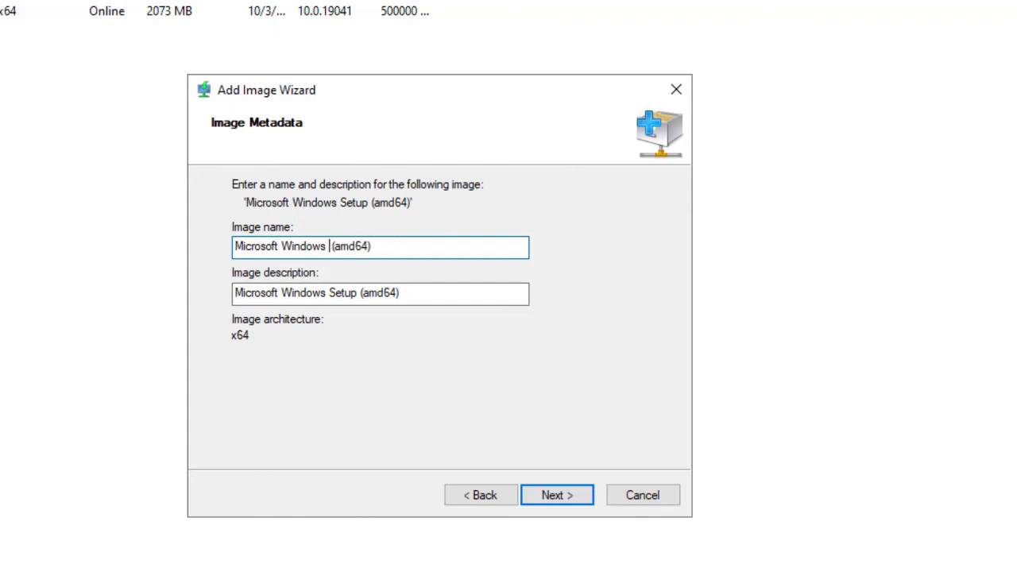
pyautogui.write('11')
# Step: Copy the image name into the image description and complete the wizard to add the boot image
pyautogui.moveTo(385, 247); pyautogui.dragTo(233, 247)
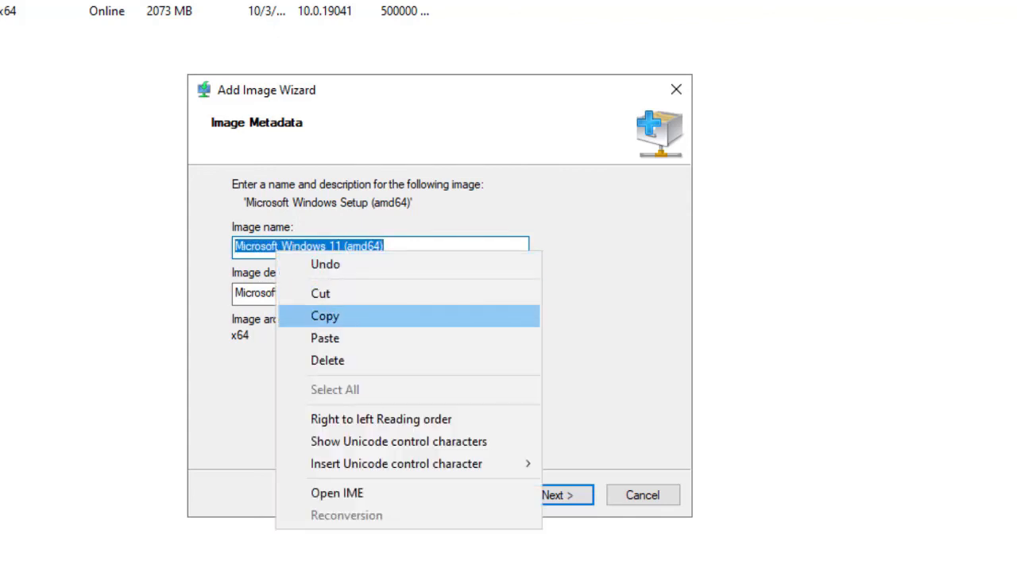
pyautogui.click(325, 316)
pyautogui.moveTo(408, 294); pyautogui.dragTo(247, 294)
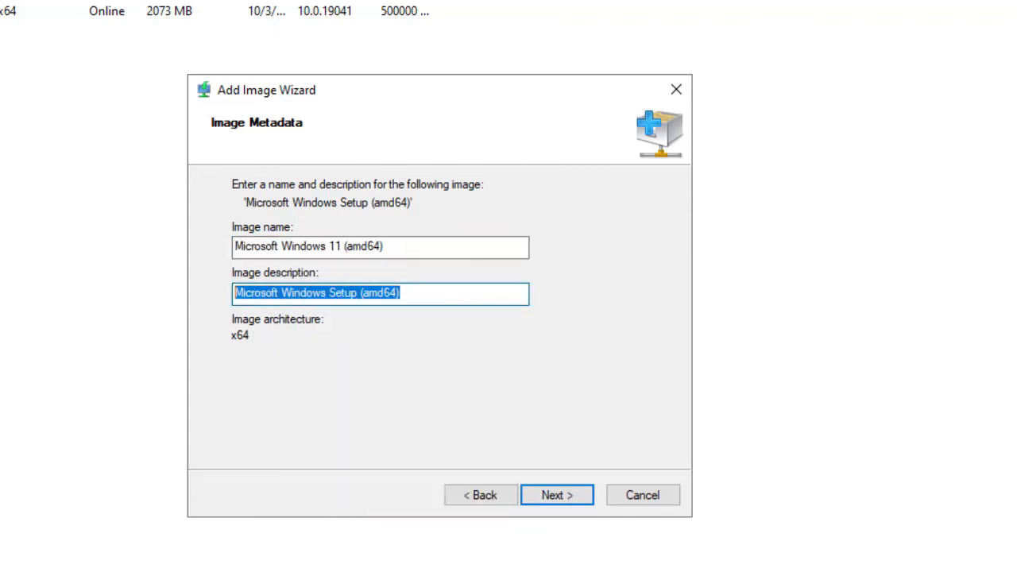
pyautogui.rightClick(307, 300)
pyautogui.click(341, 388)
pyautogui.press('Return')
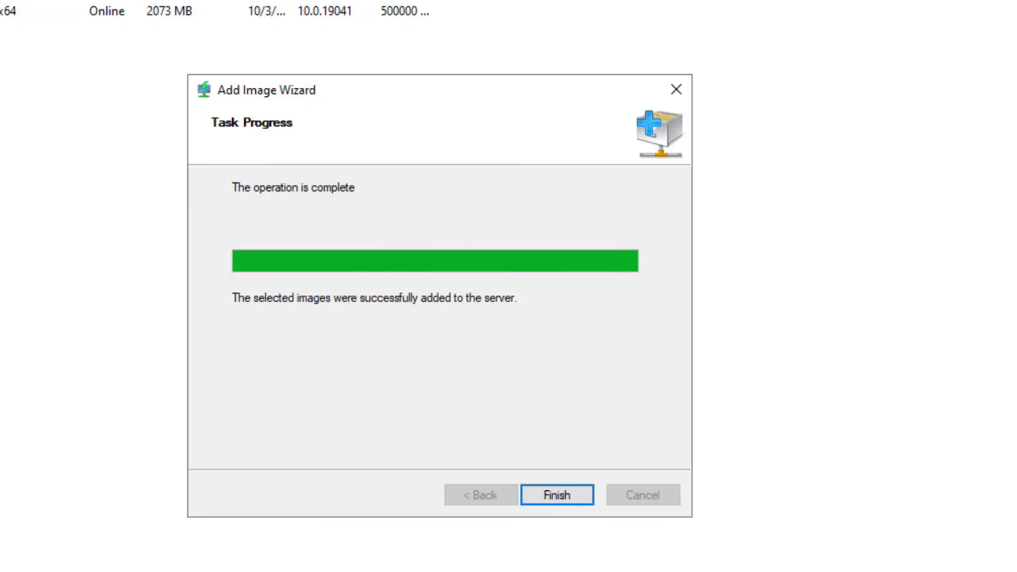
pyautogui.press('Return')
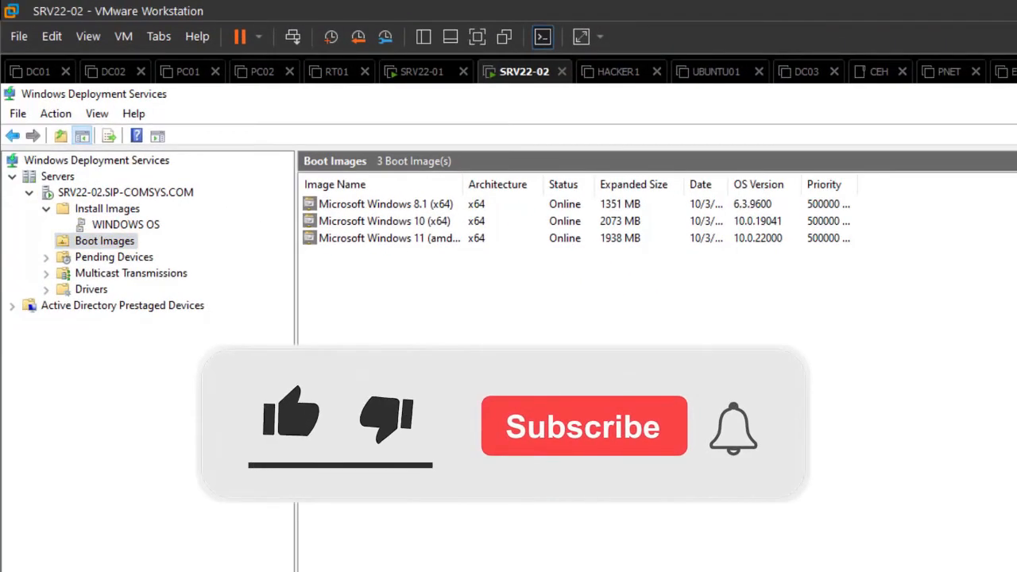
# Step: Review the boot images list, widening the Image Name column to read the full names
pyautogui.click(385, 204)
pyautogui.click(384, 222)
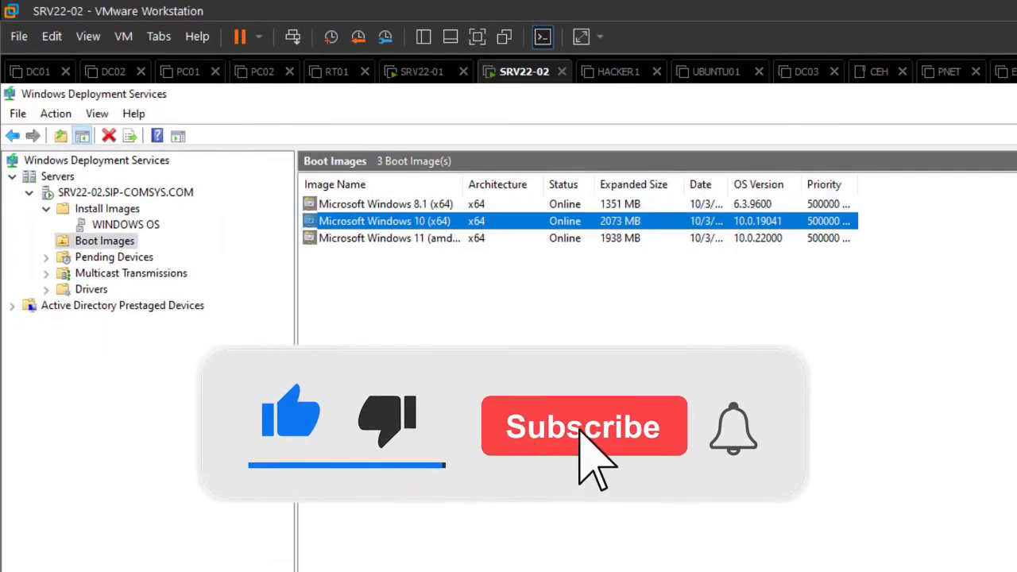
pyautogui.click(389, 239)
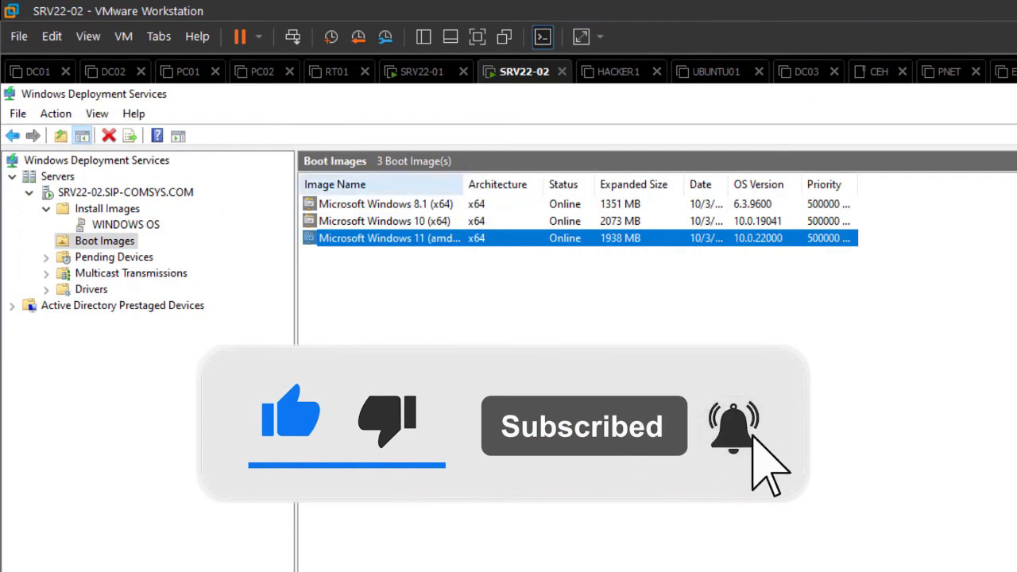
pyautogui.moveTo(463, 184); pyautogui.dragTo(547, 184)
pyautogui.click(550, 317)
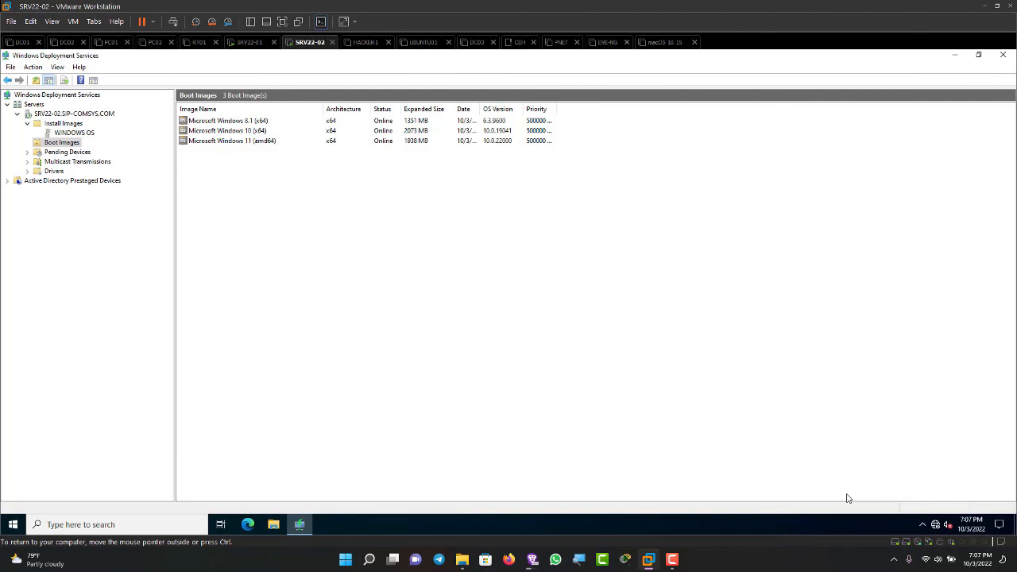
pyautogui.press('ctrl')
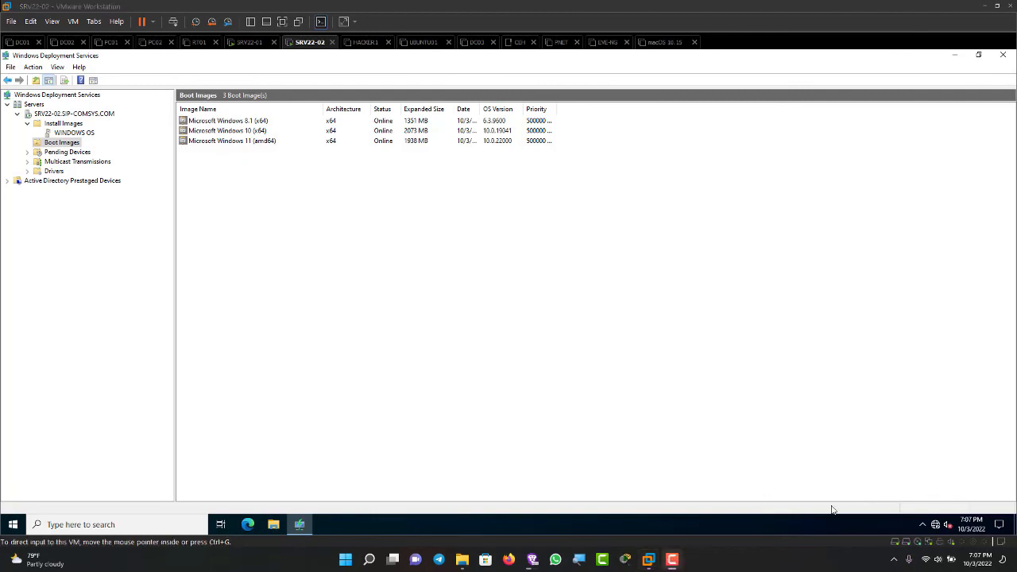